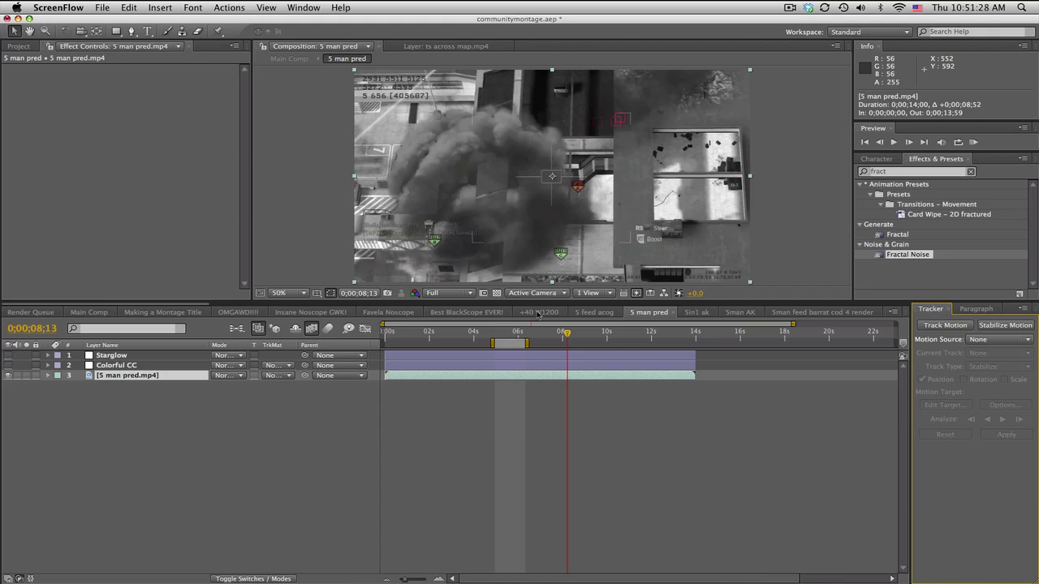
Move the current time to 0;00;05;27, where the shot cuts to black.
{"action": "left_click", "coordinate": [516, 336]}
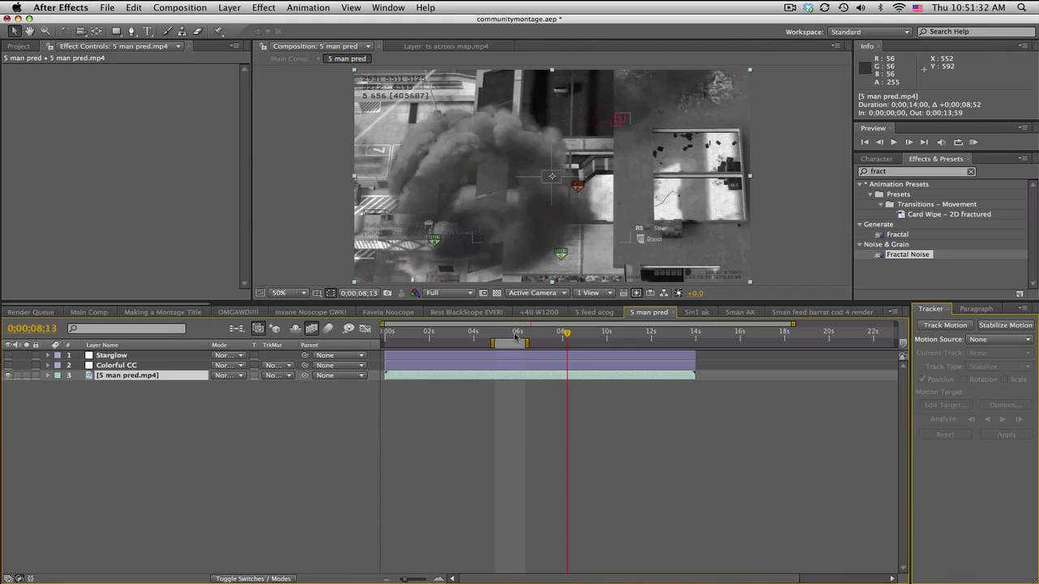
{"action": "left_click", "coordinate": [506, 334]}
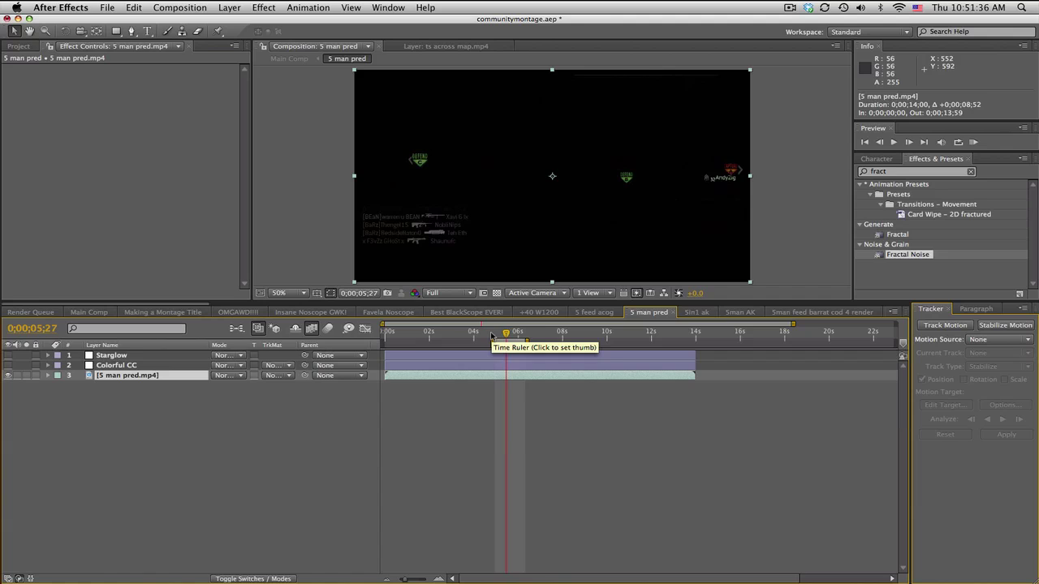
{"action": "left_click", "coordinate": [89, 313]}
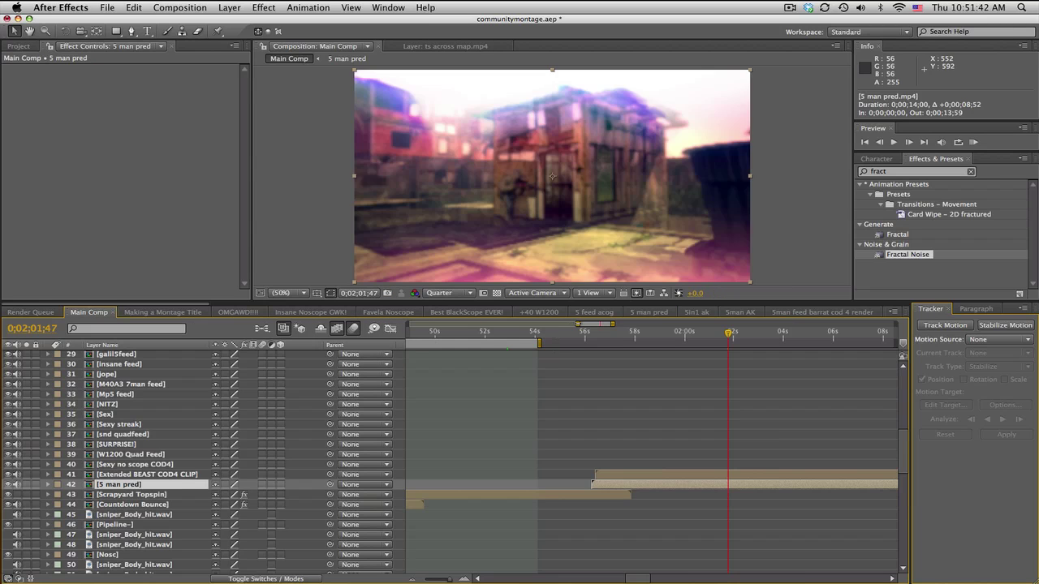
{"action": "left_click_drag", "start_coordinate": [902, 448], "coordinate": [907, 542]}
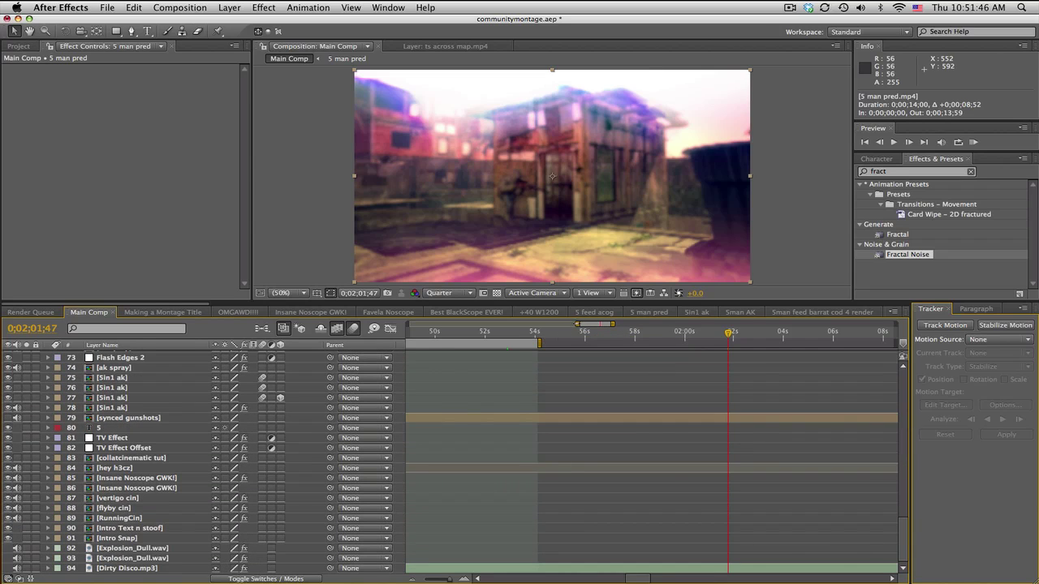
{"action": "left_click_drag", "start_coordinate": [577, 324], "coordinate": [409, 324]}
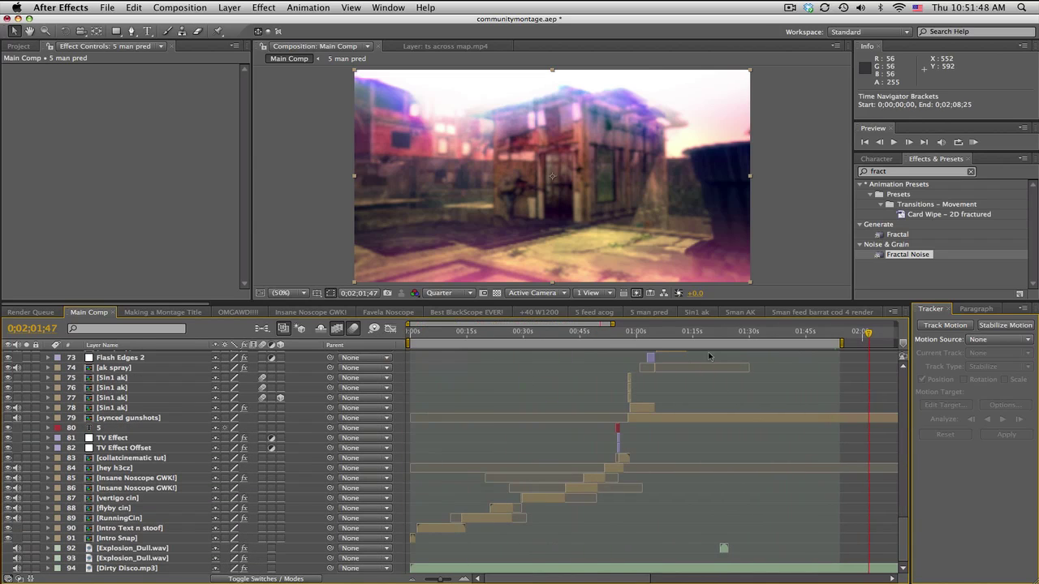
{"action": "left_click_drag", "start_coordinate": [613, 324], "coordinate": [737, 323]}
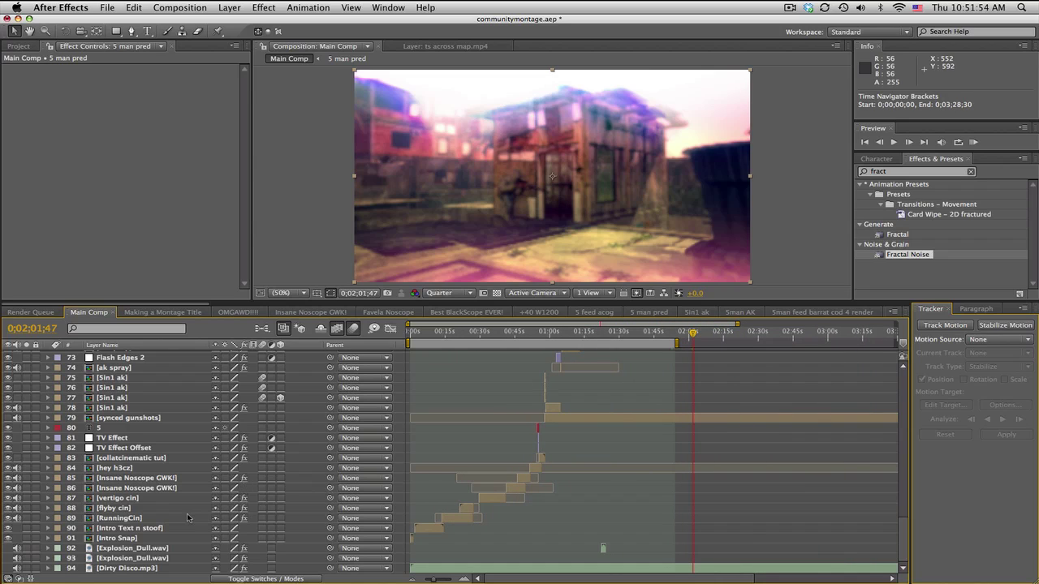
{"action": "left_click", "coordinate": [130, 569]}
{"action": "left_click_drag", "start_coordinate": [903, 538], "coordinate": [907, 560]}
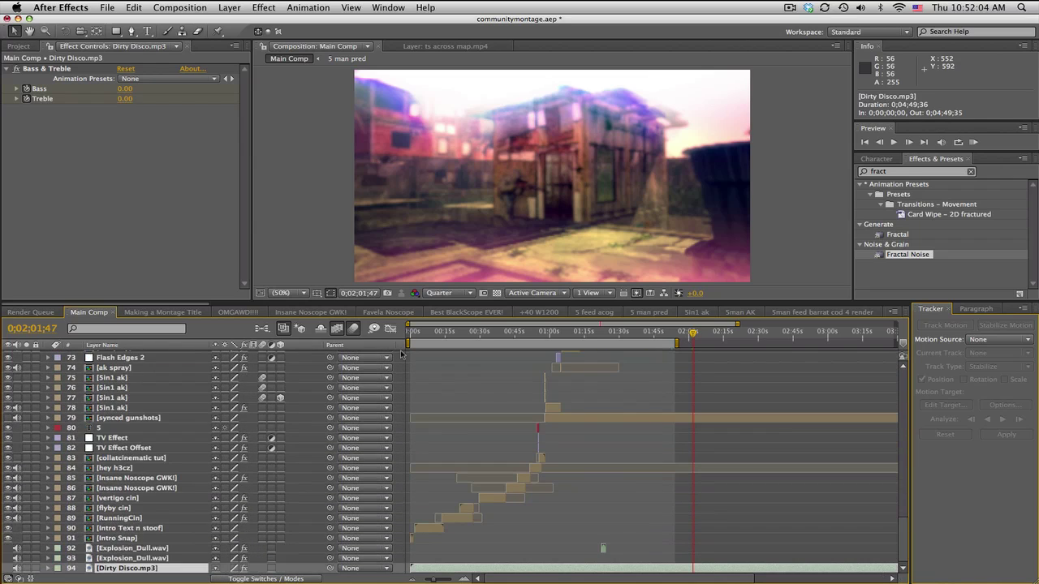
{"action": "scroll", "coordinate": [146, 308], "scroll_direction": "down", "scroll_amount": 5}
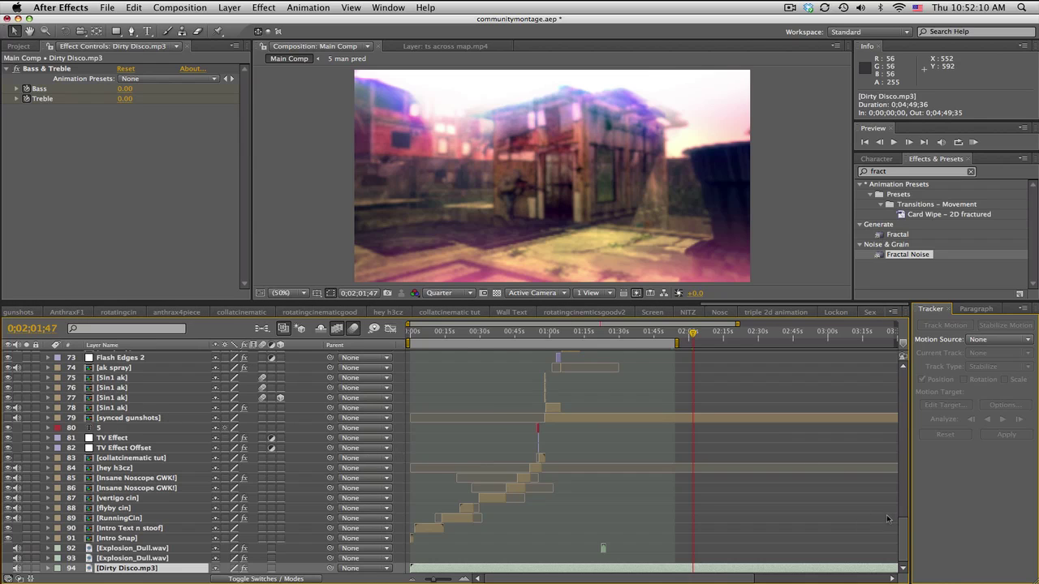
{"action": "left_click_drag", "start_coordinate": [905, 537], "coordinate": [904, 453]}
Open the 5 man pred precomp and set the work area to roughly 4–11 seconds.
{"action": "double_click", "coordinate": [115, 413]}
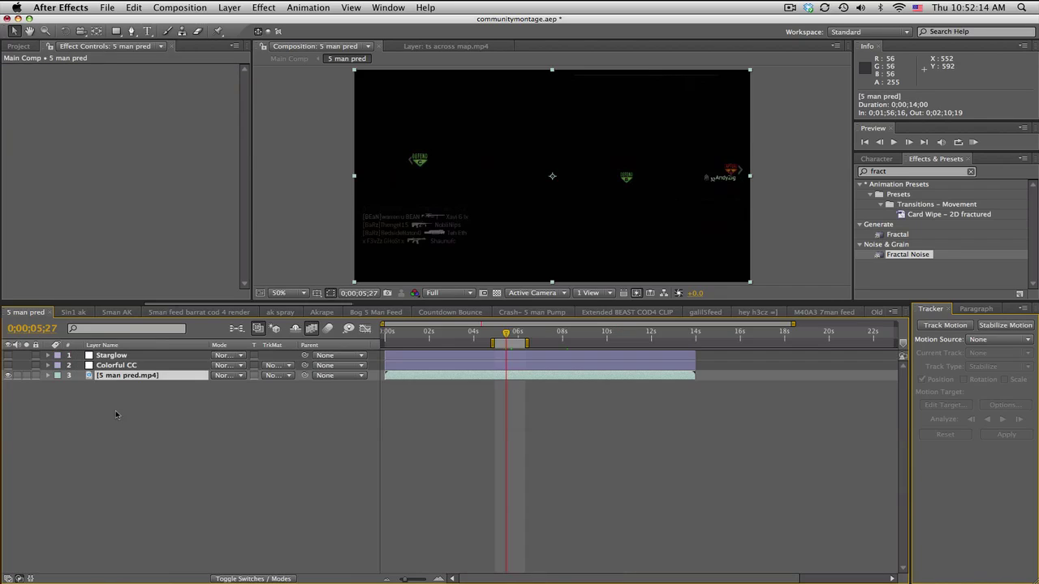
{"action": "left_click_drag", "start_coordinate": [528, 344], "coordinate": [628, 344]}
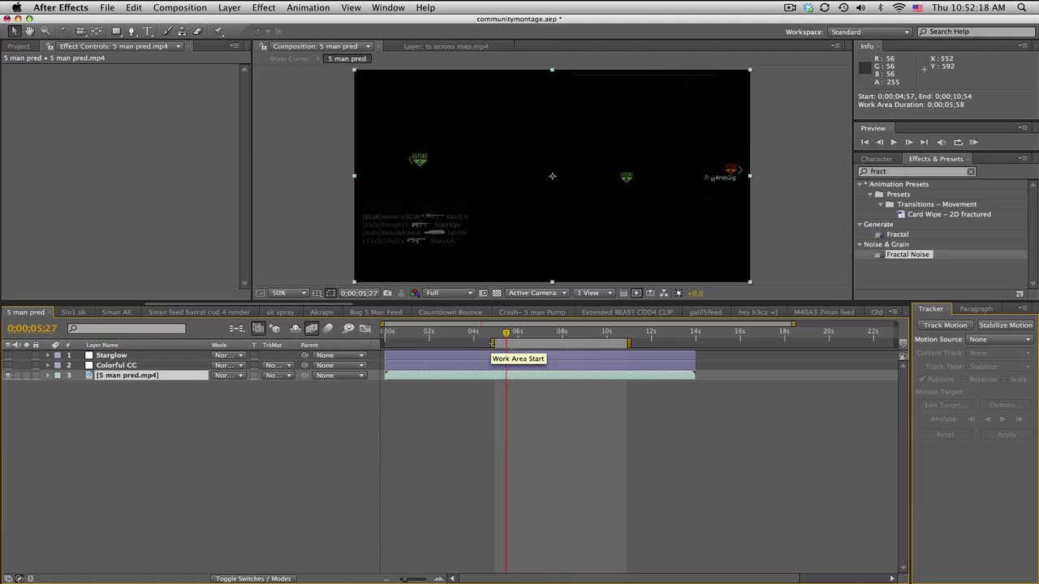
{"action": "left_click_drag", "start_coordinate": [492, 344], "coordinate": [641, 332]}
{"action": "left_click", "coordinate": [480, 335]}
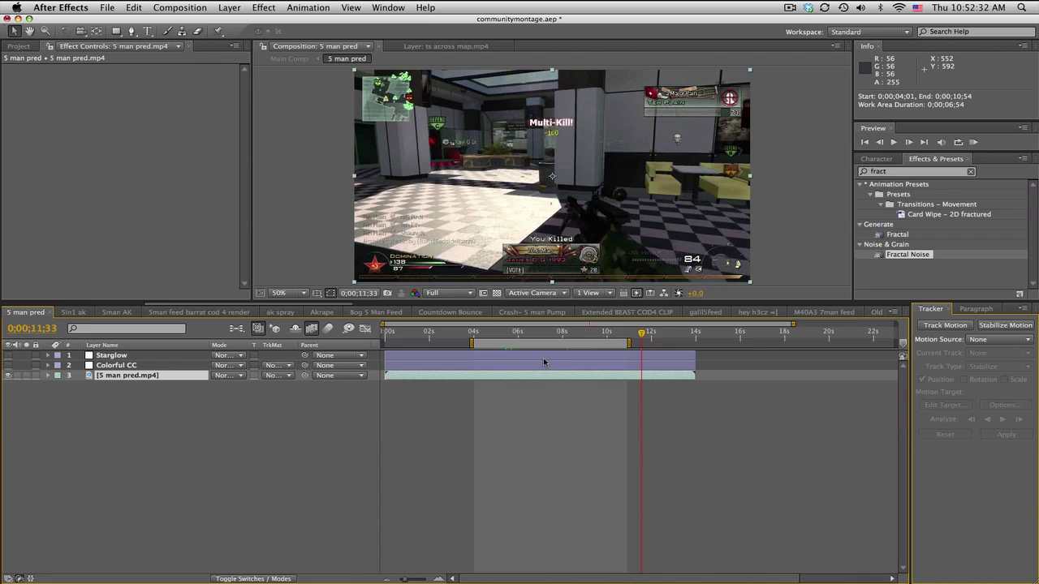
Hide the Colorful CC layer and return to around 5 seconds.
{"action": "left_click", "coordinate": [8, 365]}
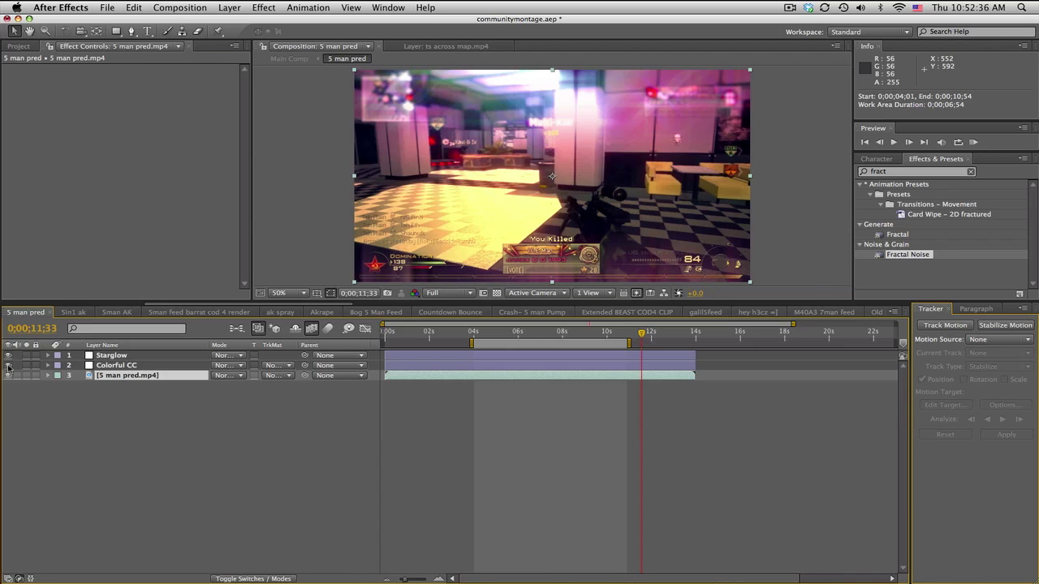
{"action": "left_click", "coordinate": [8, 366]}
{"action": "left_click", "coordinate": [502, 333]}
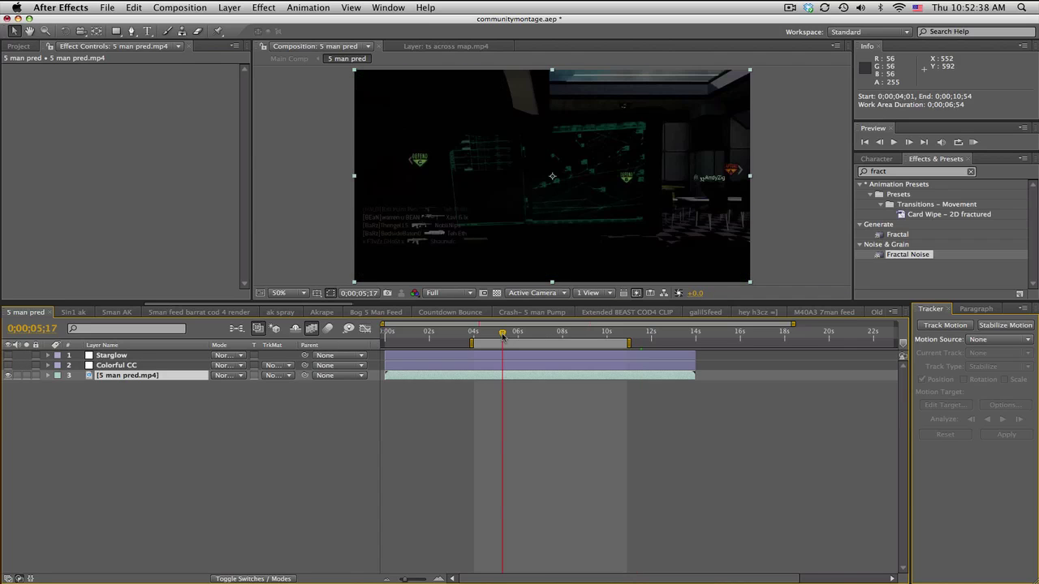
{"action": "left_click", "coordinate": [453, 293]}
{"action": "left_click", "coordinate": [455, 323]}
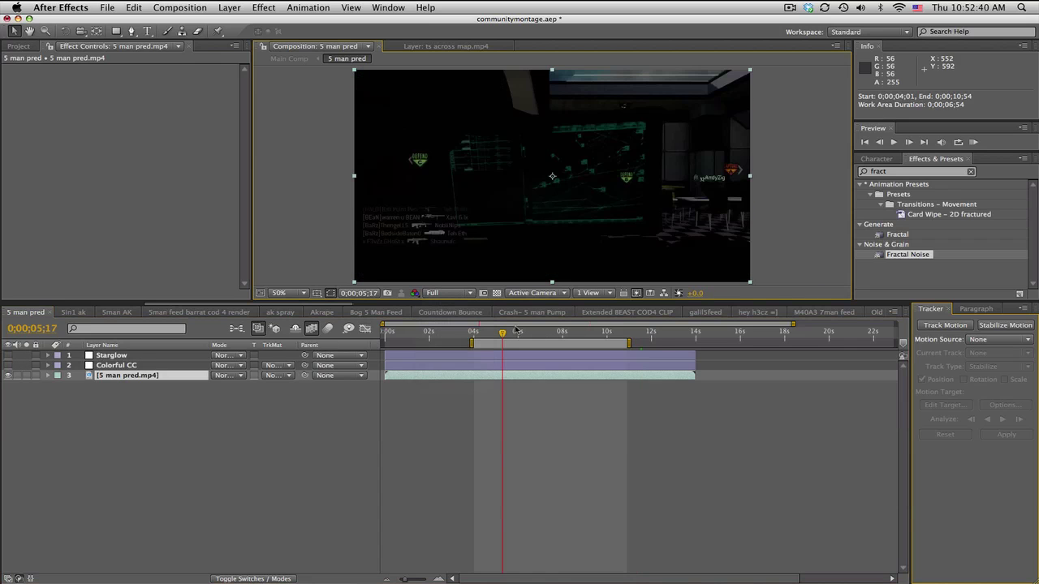
Step frame by frame to land on 0;00;05;08.
{"action": "left_click_drag", "start_coordinate": [504, 334], "coordinate": [502, 335]}
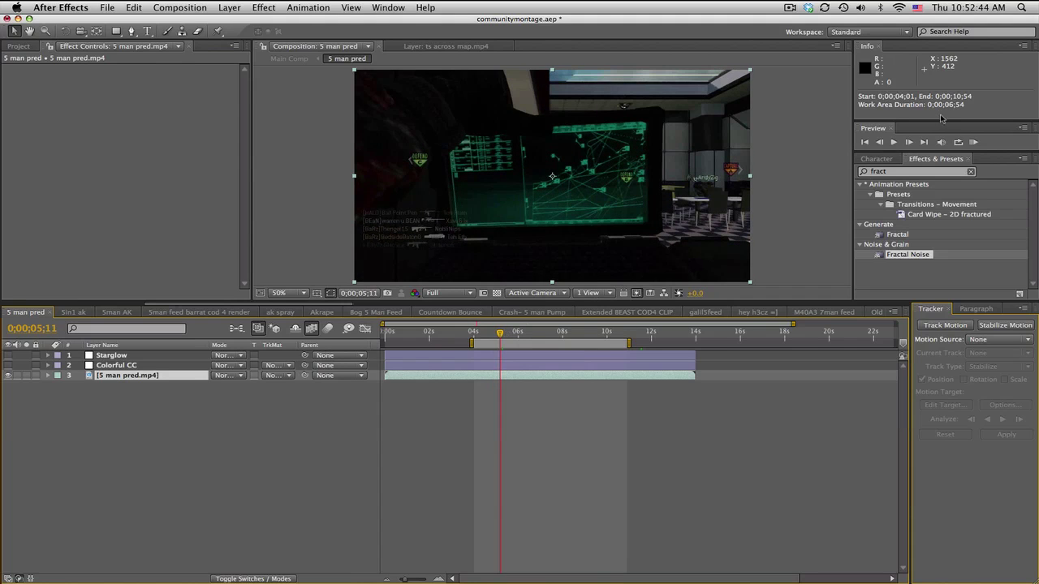
{"action": "left_click", "coordinate": [880, 142]}
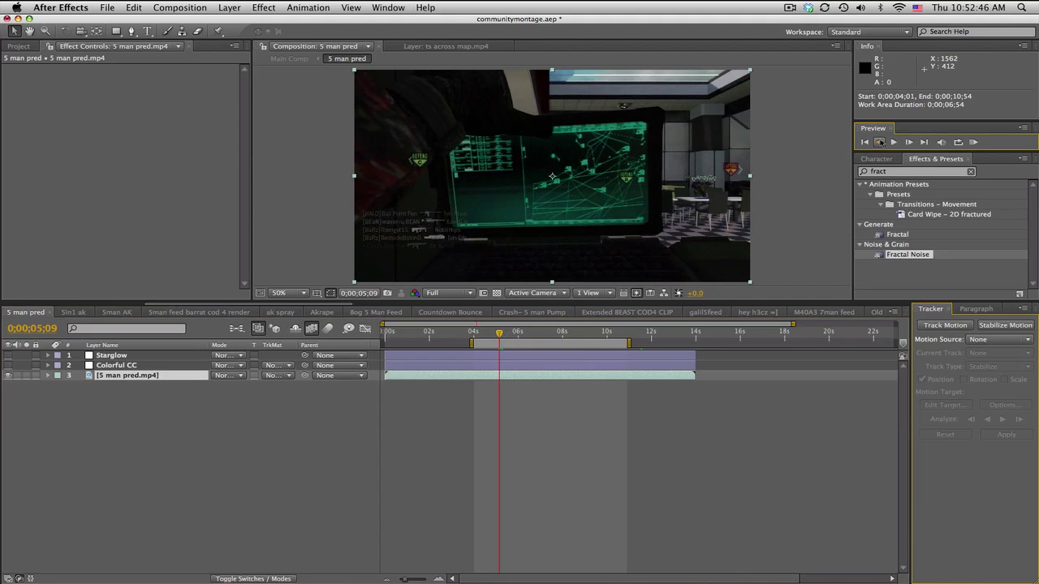
{"action": "left_click", "coordinate": [879, 142]}
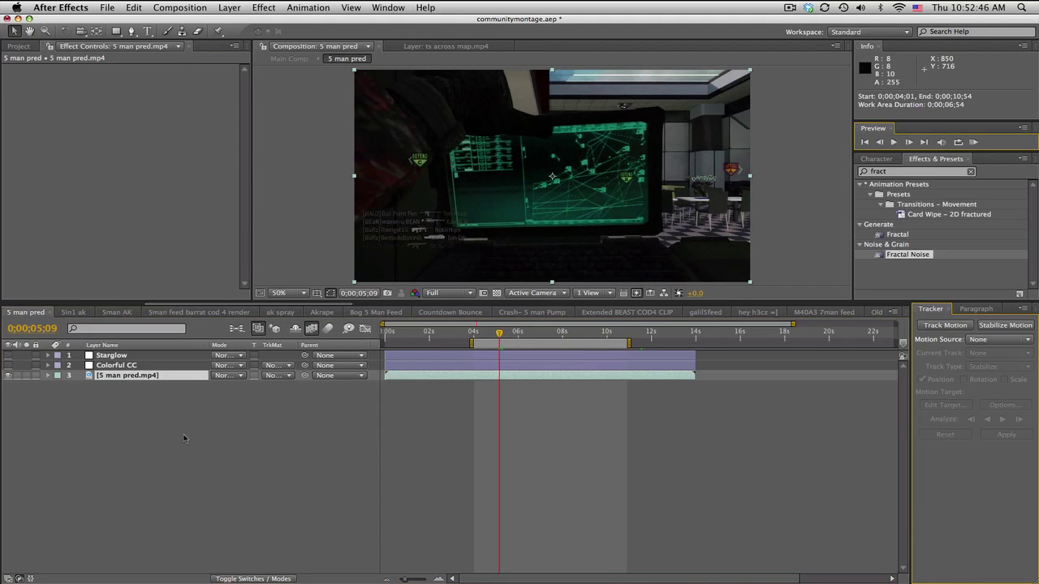
{"action": "left_click", "coordinate": [908, 142]}
{"action": "left_click", "coordinate": [879, 142]}
{"action": "left_click", "coordinate": [880, 143]}
Split 5 man pred.mp4 at 0;00;05;08 and duplicate the later piece.
{"action": "key", "text": "super+shift+d"}
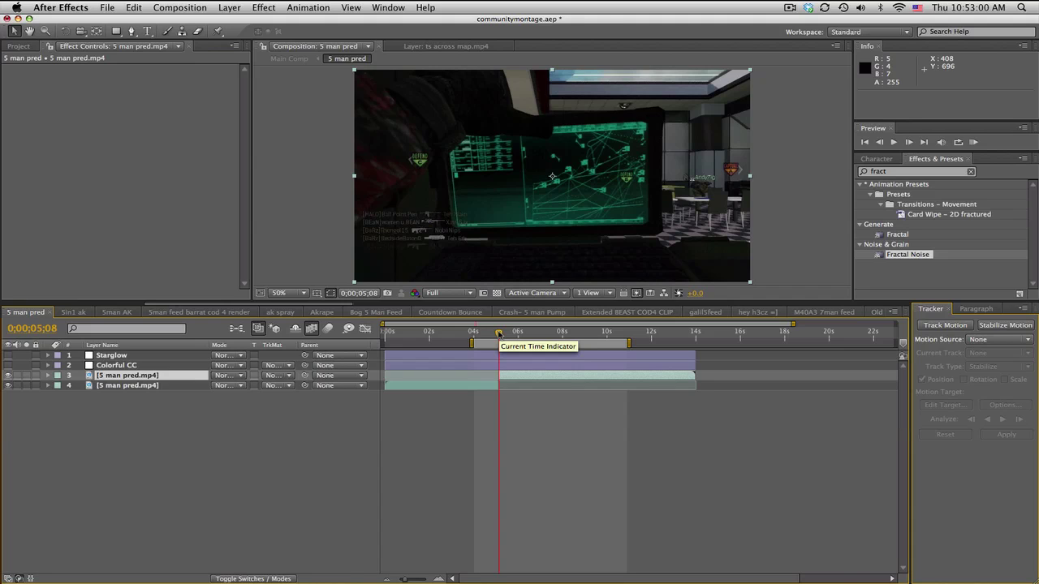
{"action": "left_click", "coordinate": [173, 378]}
{"action": "left_click", "coordinate": [173, 378], "text": "super"}
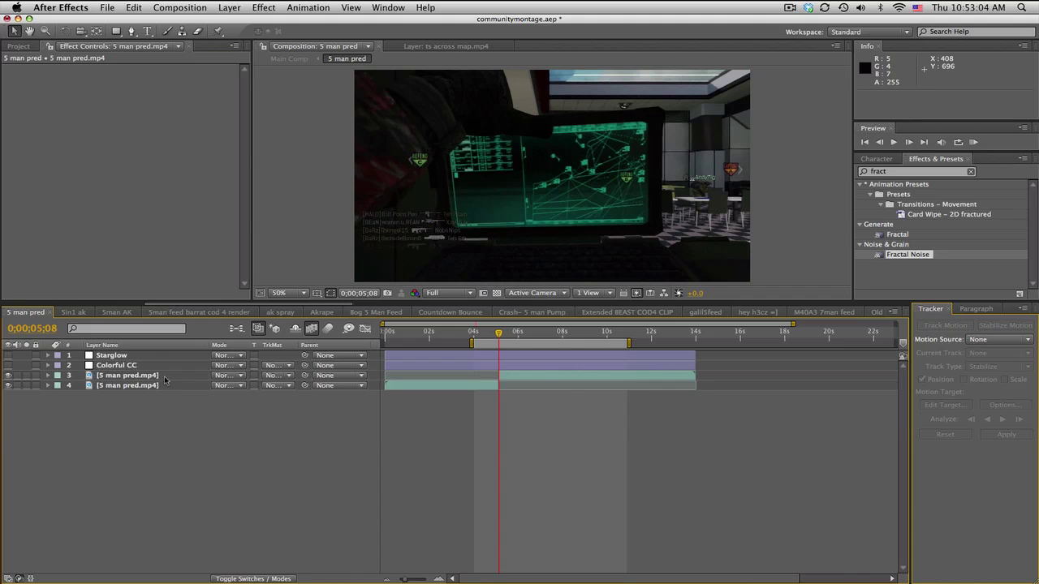
{"action": "left_click", "coordinate": [164, 378]}
{"action": "key", "text": "super+d"}
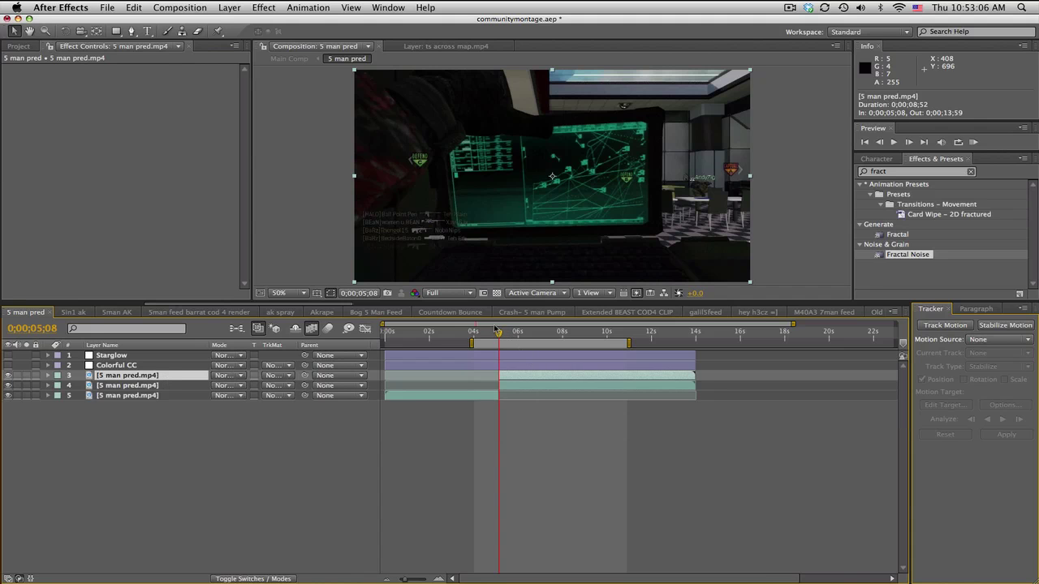
Split the top copy at 0;00;09;52 and move the new piece down the stack.
{"action": "left_click_drag", "start_coordinate": [499, 332], "coordinate": [605, 327]}
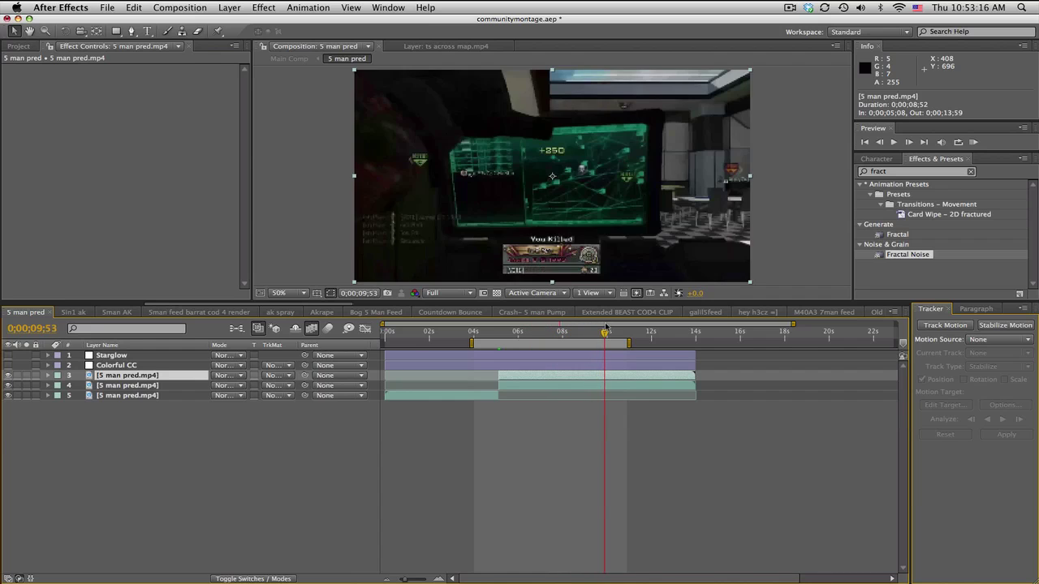
{"action": "left_click", "coordinate": [881, 143]}
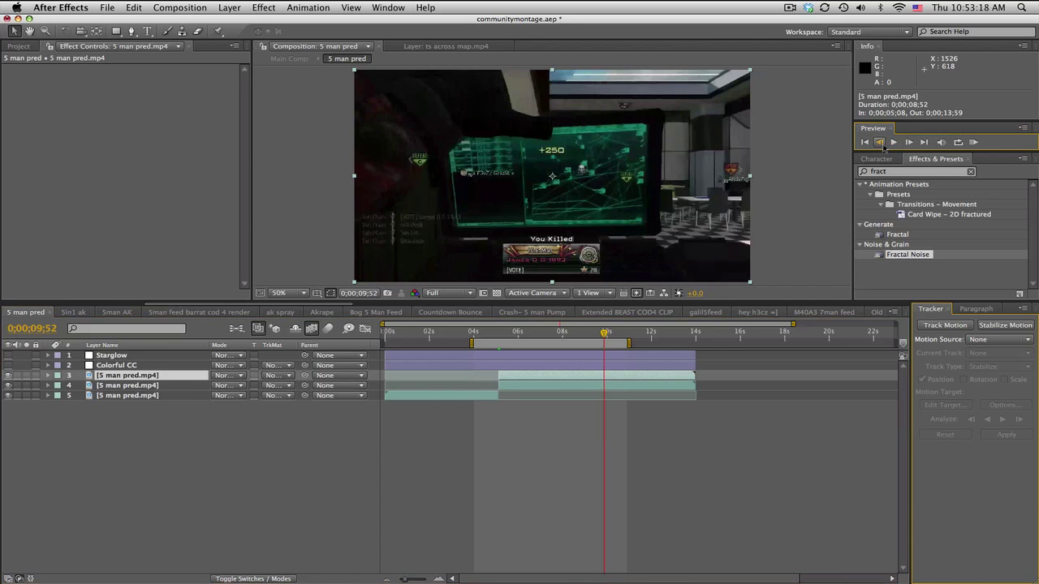
{"action": "left_click", "coordinate": [908, 142]}
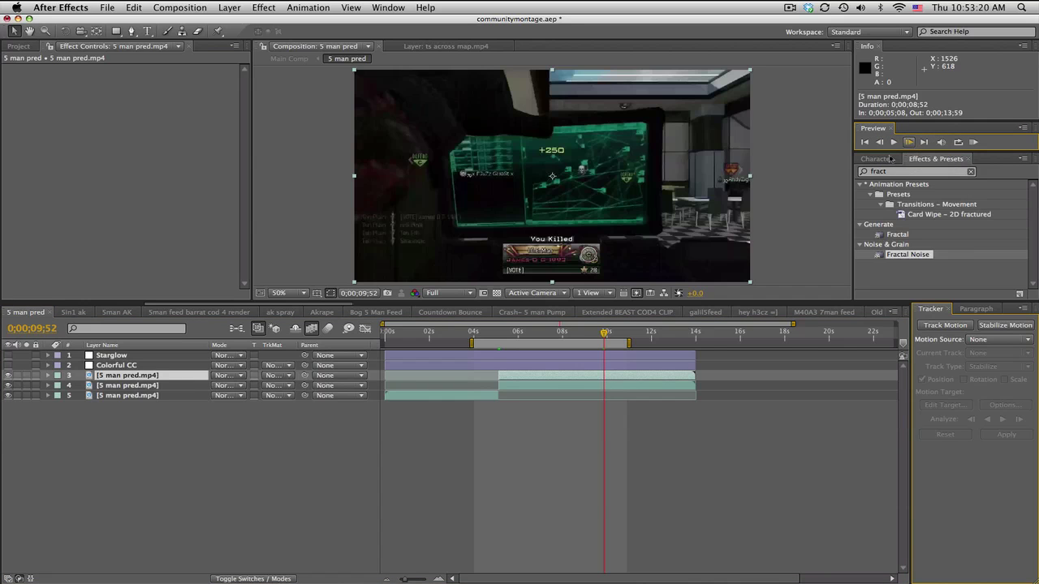
{"action": "key", "text": "super+shift+d"}
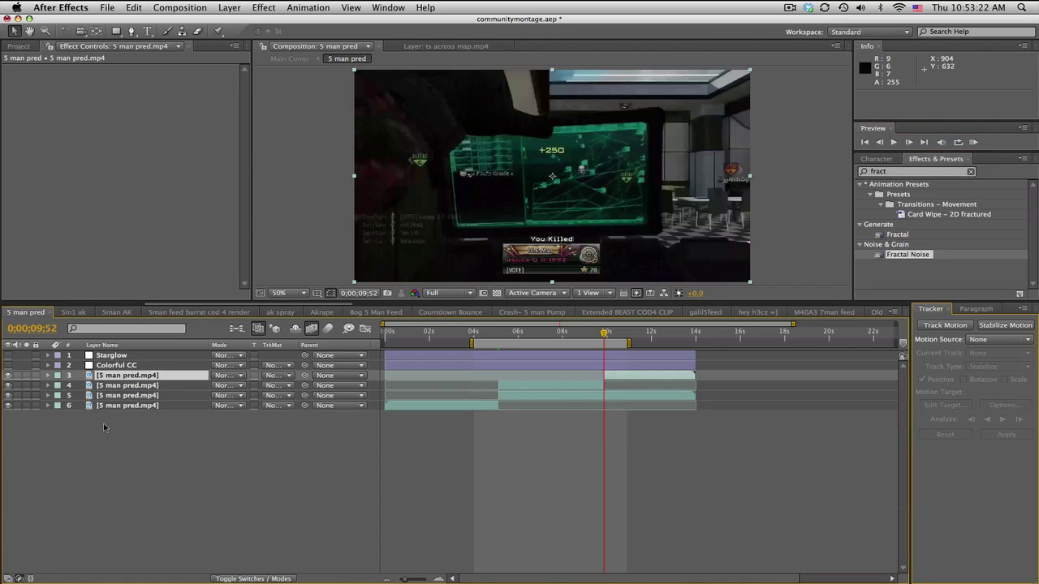
{"action": "left_click_drag", "start_coordinate": [127, 379], "coordinate": [126, 398]}
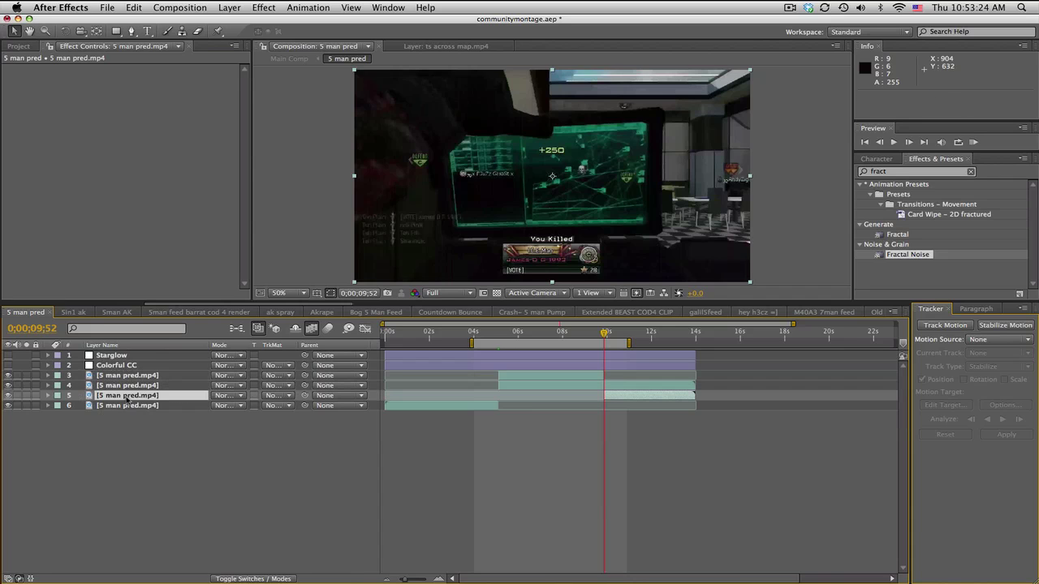
Return to 0;00;05;08 with layer 3 selected and zoom the timeline in.
{"action": "left_click", "coordinate": [502, 334]}
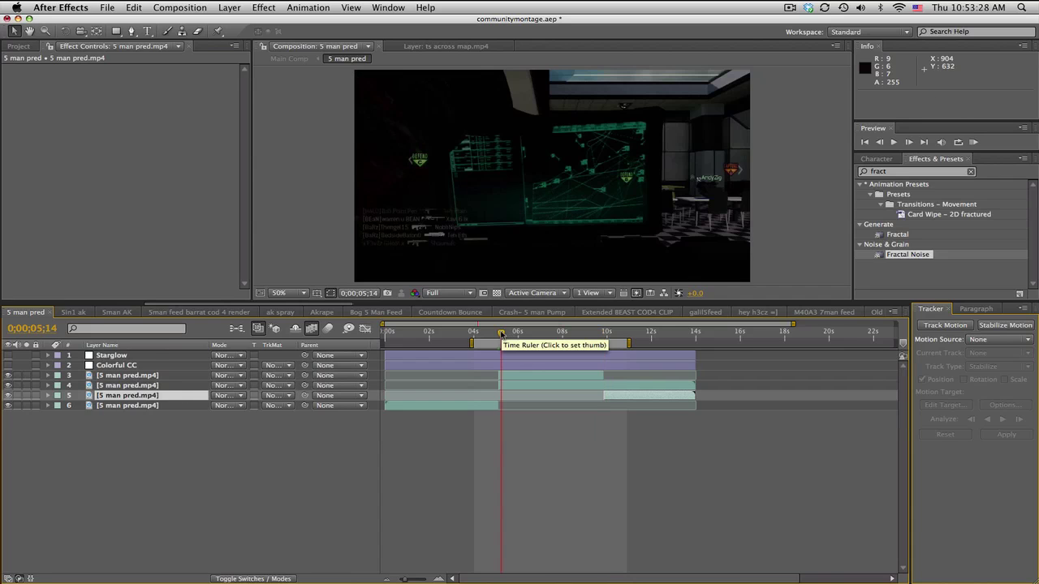
{"action": "left_click", "coordinate": [521, 375]}
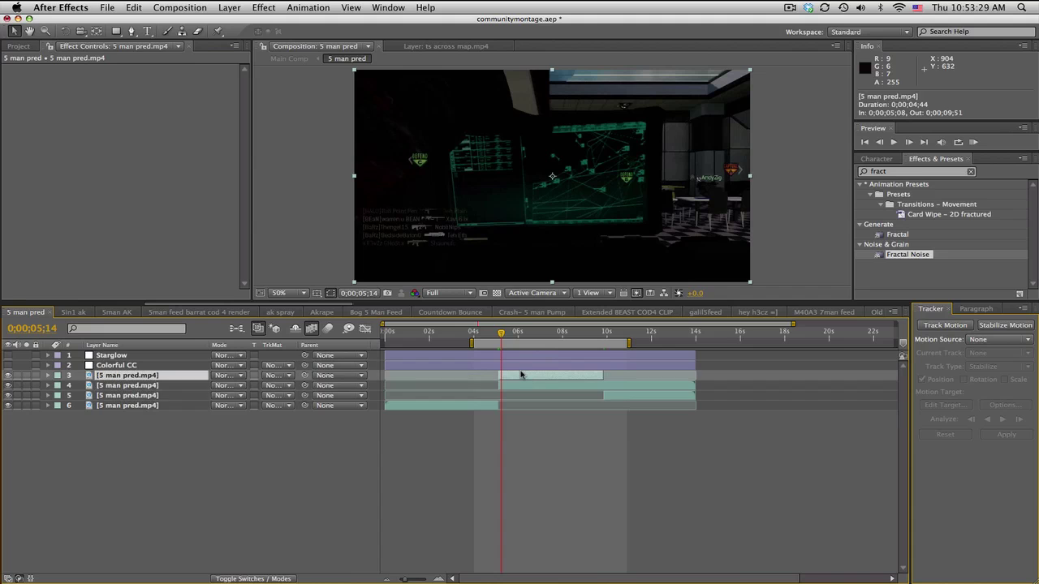
{"action": "left_click", "coordinate": [498, 333]}
{"action": "key", "text": "Page_Up"}
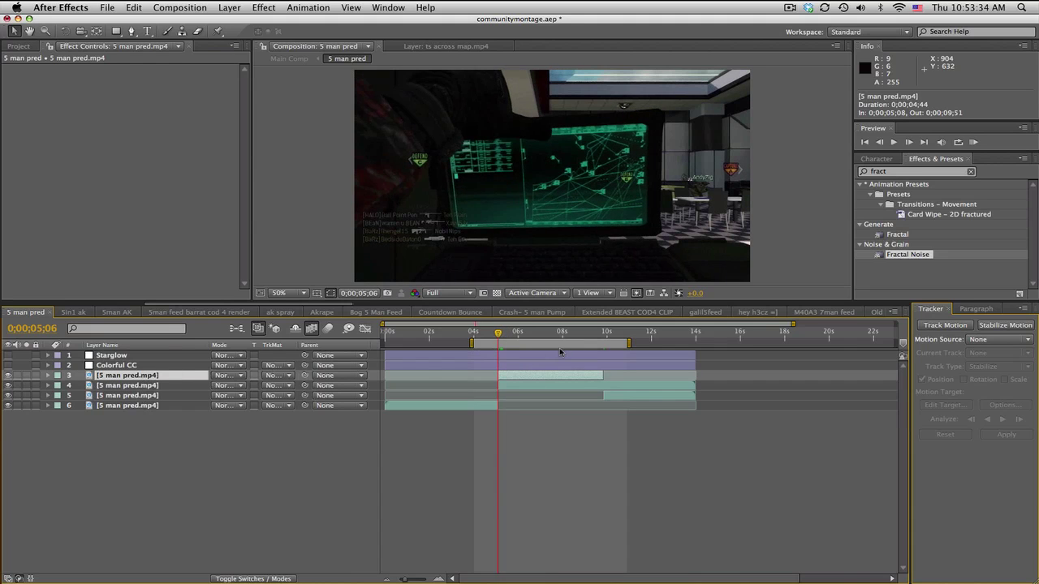
{"action": "key", "text": "equal"}
{"action": "key", "text": "equal"}
{"action": "key", "text": "equal"}
{"action": "left_click", "coordinate": [503, 335]}
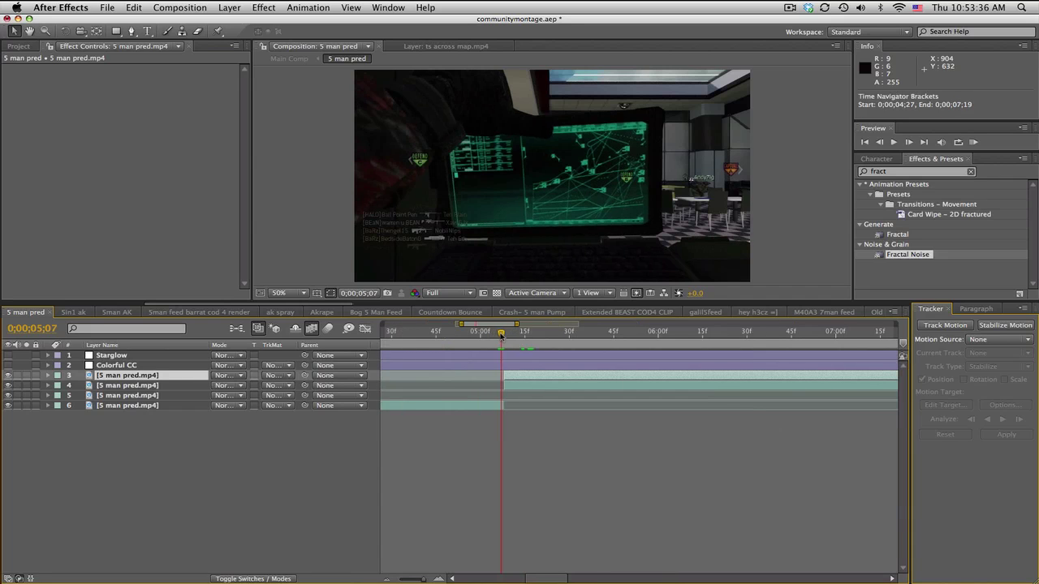
{"action": "left_click", "coordinate": [524, 381]}
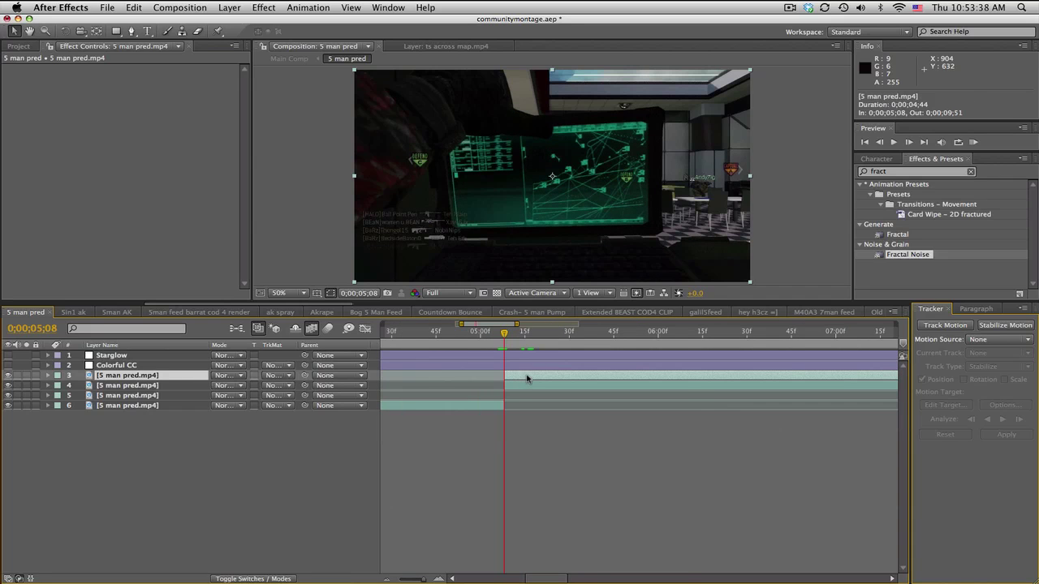
Freeze layer 3 on frame 0;00;05;08 and move it down one layer.
{"action": "right_click", "coordinate": [526, 379]}
{"action": "mouse_move", "coordinate": [567, 293]}
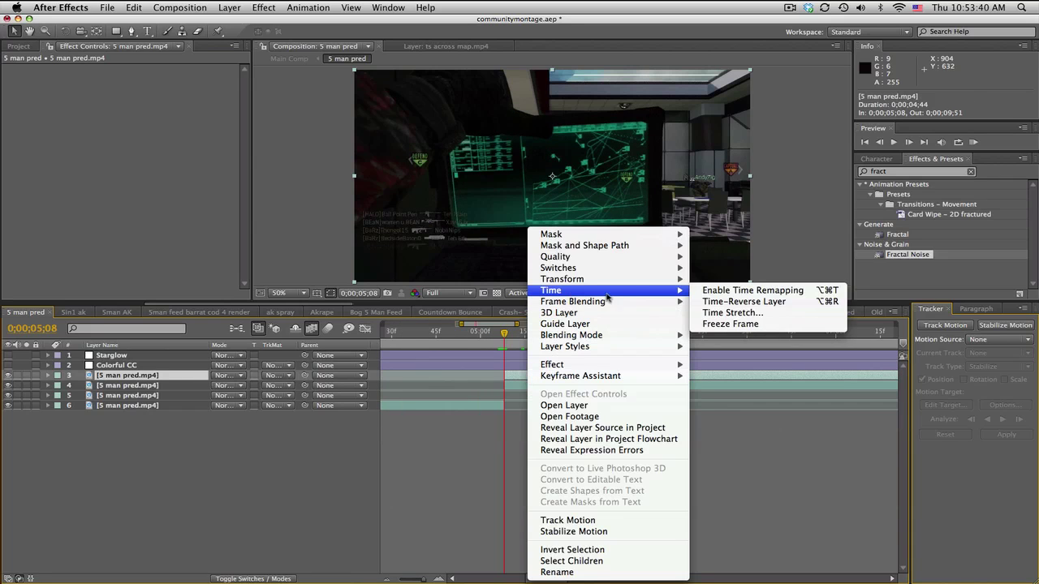
{"action": "left_click", "coordinate": [738, 324]}
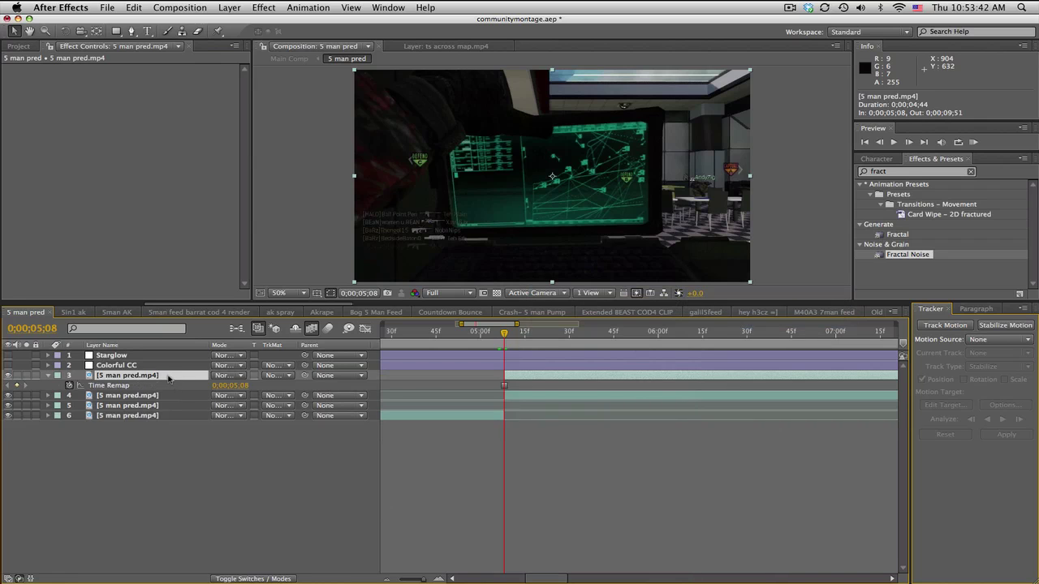
{"action": "left_click_drag", "start_coordinate": [168, 379], "coordinate": [167, 401]}
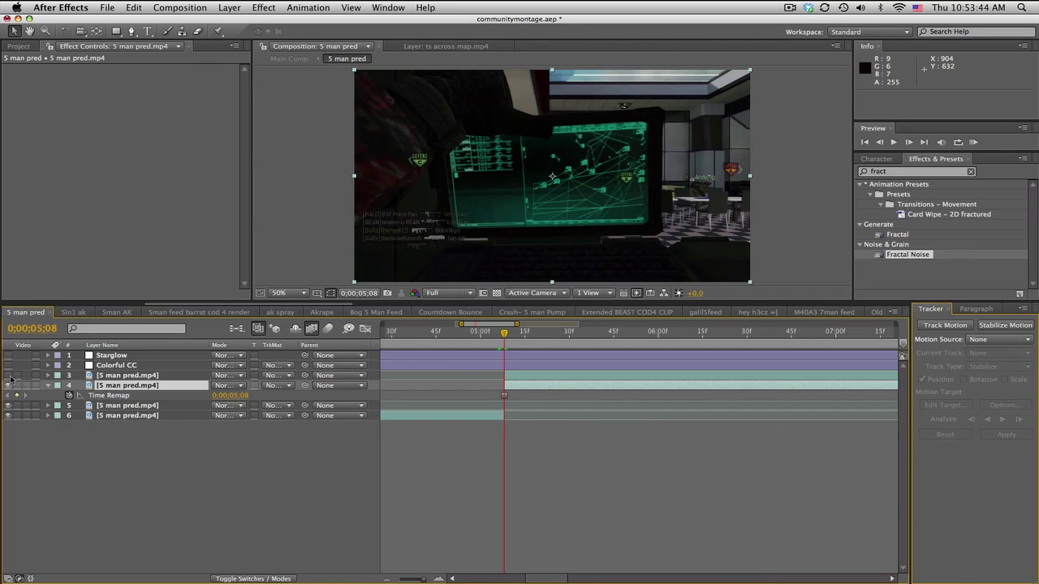
Show the full comp duration, start the work area near 2 seconds, and go to the aerial shot.
{"action": "key", "text": ";"}
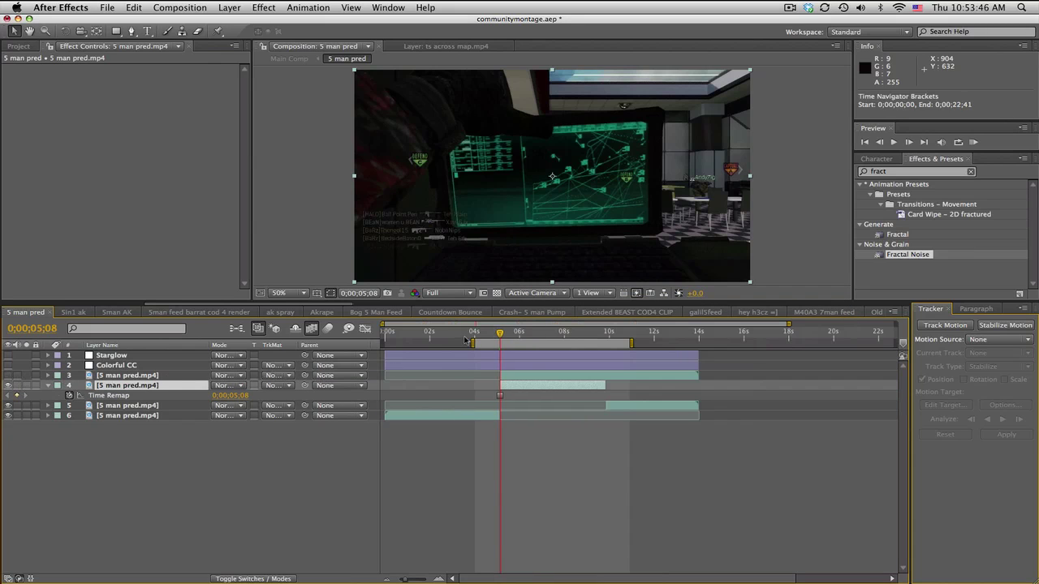
{"action": "left_click_drag", "start_coordinate": [474, 342], "coordinate": [619, 333]}
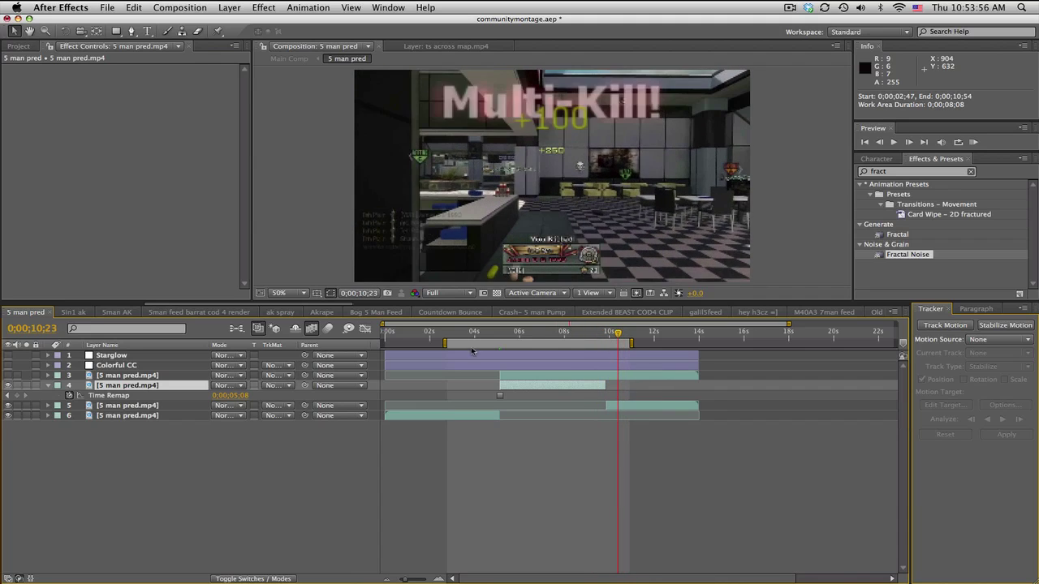
{"action": "left_click", "coordinate": [138, 376]}
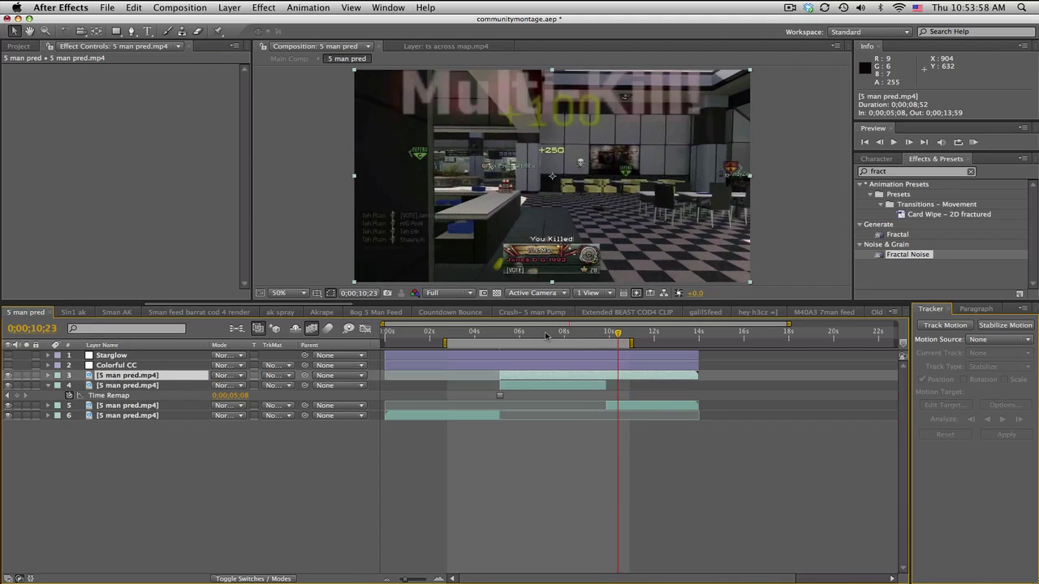
{"action": "mouse_move", "coordinate": [547, 336]}
{"action": "left_mouse_down"}
{"action": "mouse_move", "coordinate": [523, 334]}
{"action": "mouse_move", "coordinate": [543, 332]}
{"action": "left_mouse_up"}
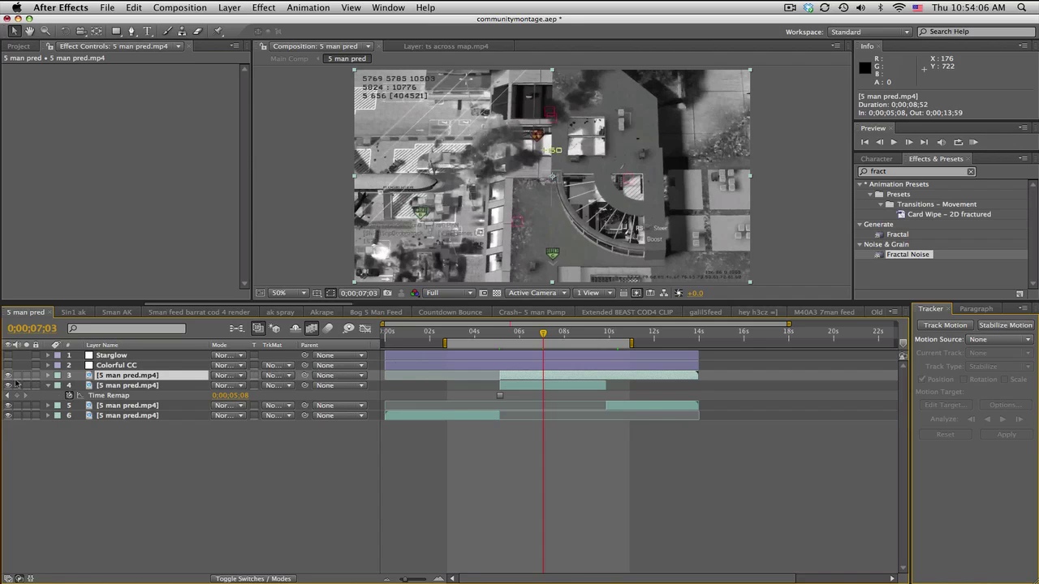
Draw a four-corner pen mask on the aerial clip.
{"action": "left_click", "coordinate": [132, 31]}
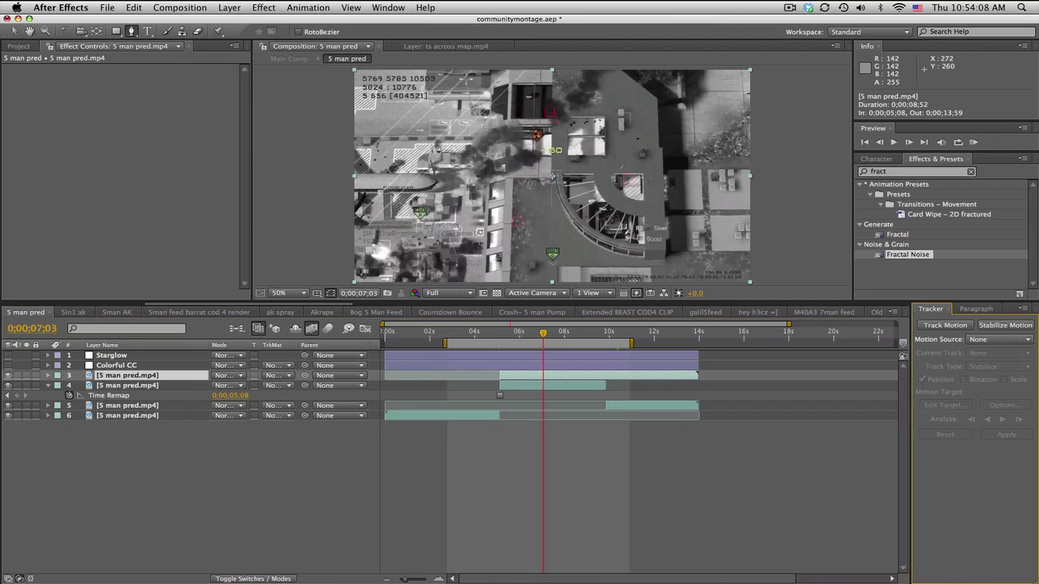
{"action": "left_click", "coordinate": [466, 124]}
{"action": "left_click", "coordinate": [465, 221]}
{"action": "left_click", "coordinate": [603, 220]}
{"action": "left_click", "coordinate": [606, 146]}
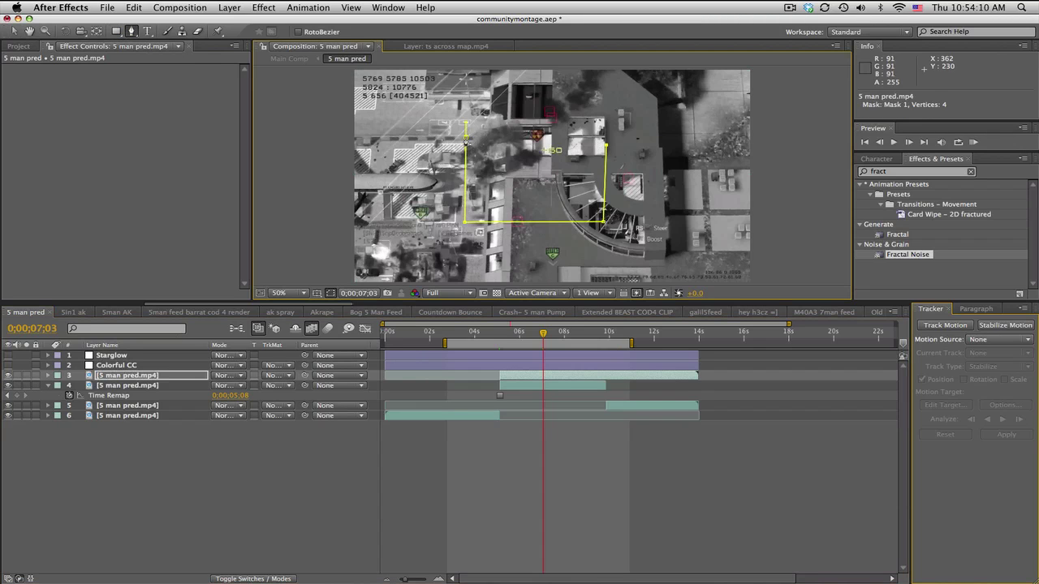
{"action": "left_click", "coordinate": [466, 129]}
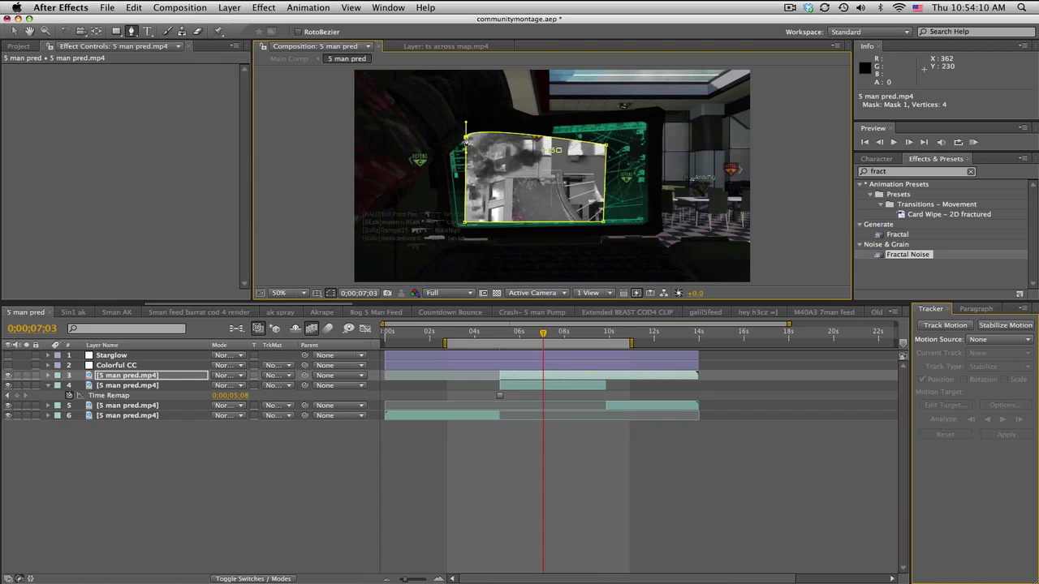
Shrink the aerial clip to about 40% scale and delete its mask.
{"action": "left_click", "coordinate": [150, 385]}
{"action": "left_click", "coordinate": [154, 378]}
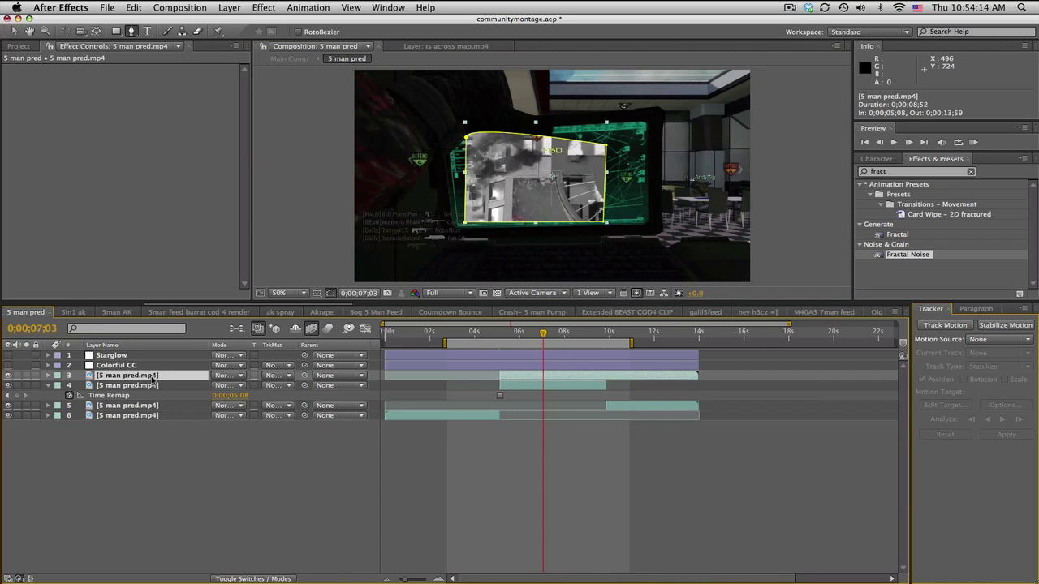
{"action": "key", "text": "s"}
{"action": "left_click_drag", "start_coordinate": [232, 386], "coordinate": [193, 386]}
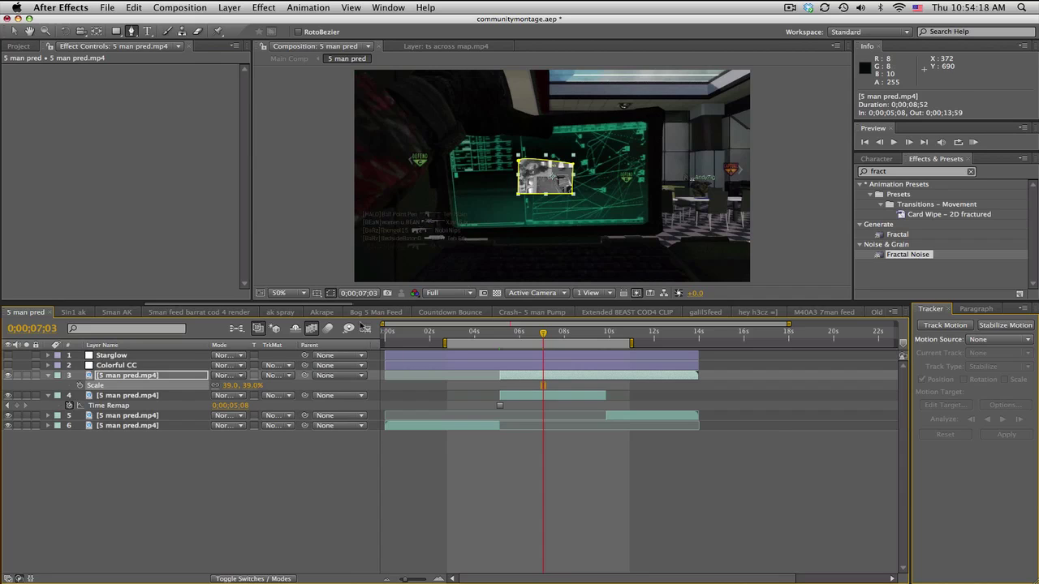
{"action": "key", "text": "ctrl+shift+n"}
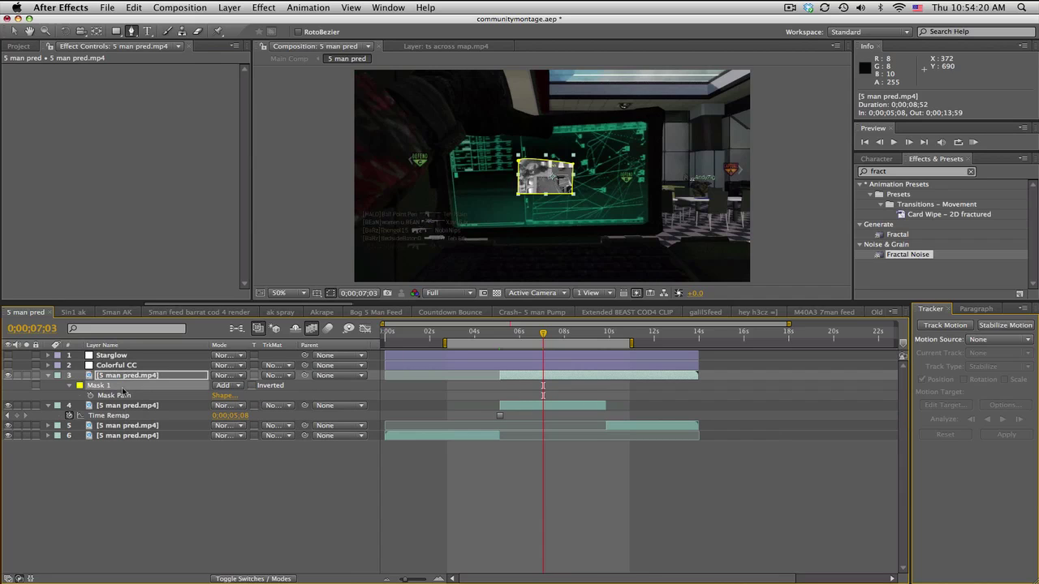
{"action": "key", "text": "m"}
{"action": "key", "text": "Delete"}
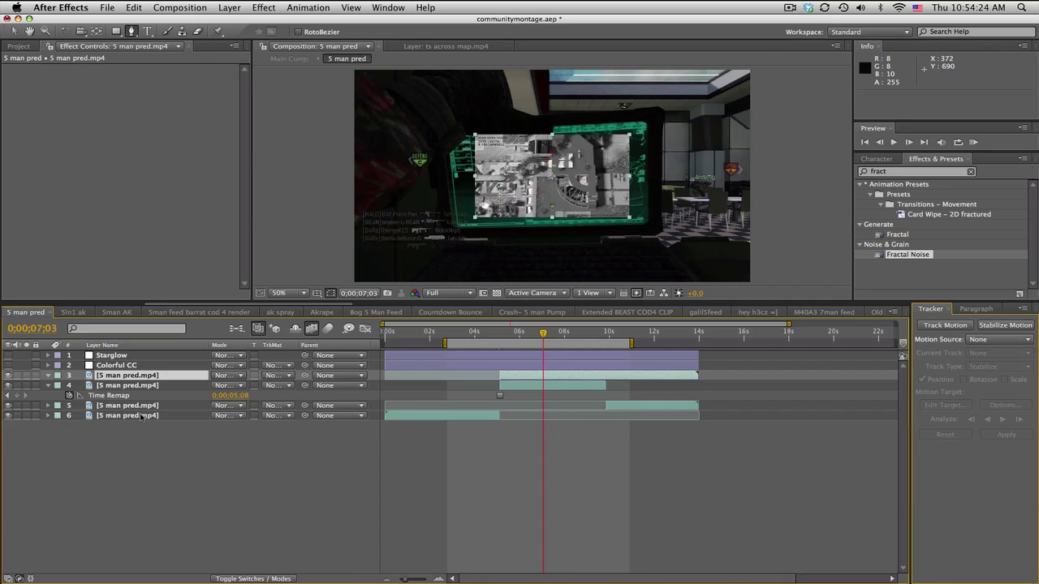
Reset the aerial clip's Scale to 100% and hide the layer.
{"action": "left_click", "coordinate": [128, 377]}
{"action": "key", "text": "s"}
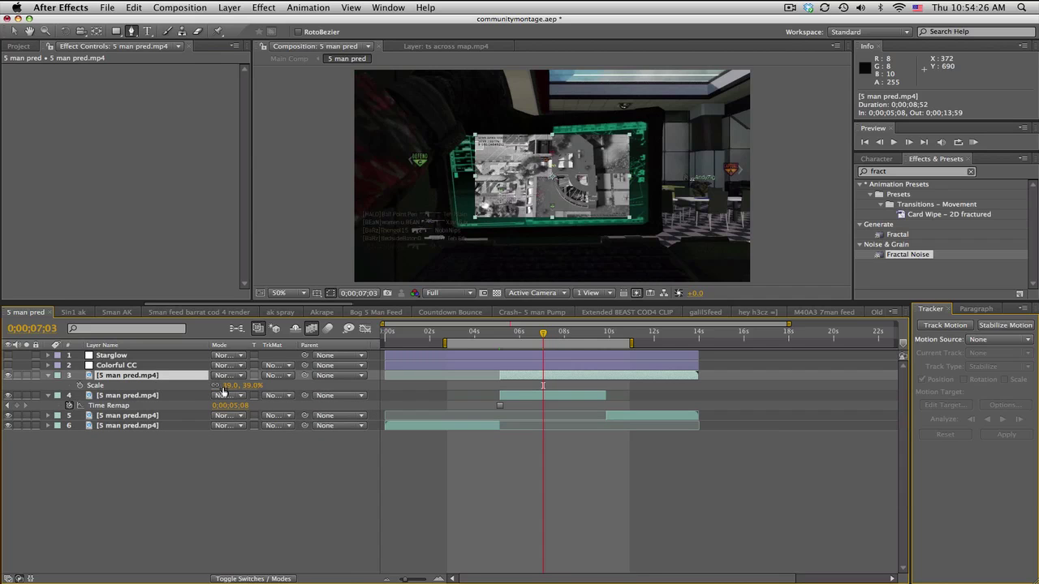
{"action": "left_click", "coordinate": [230, 385]}
{"action": "type", "text": "100"}
{"action": "key", "text": "Return"}
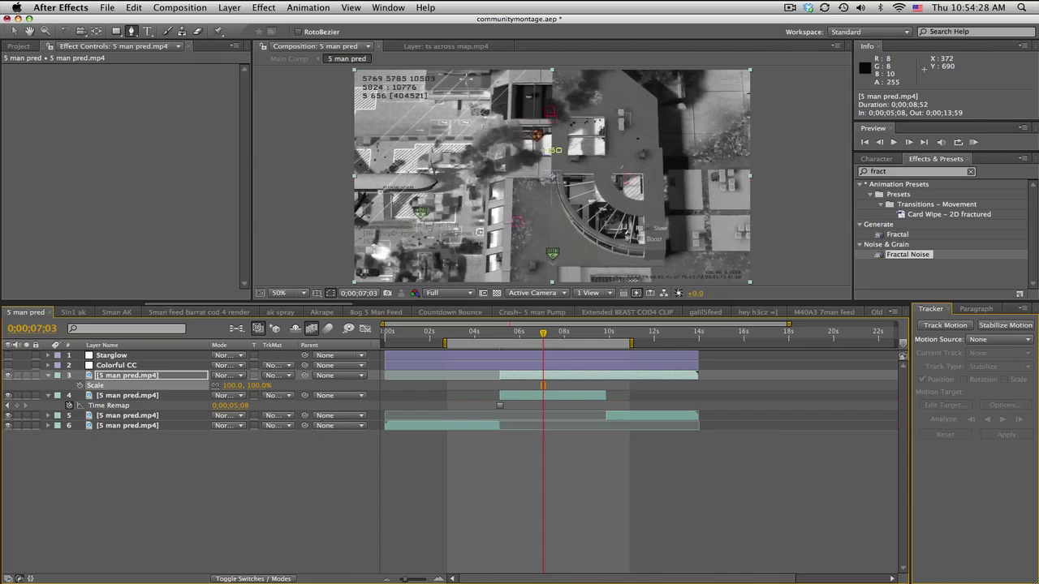
{"action": "left_click", "coordinate": [9, 375]}
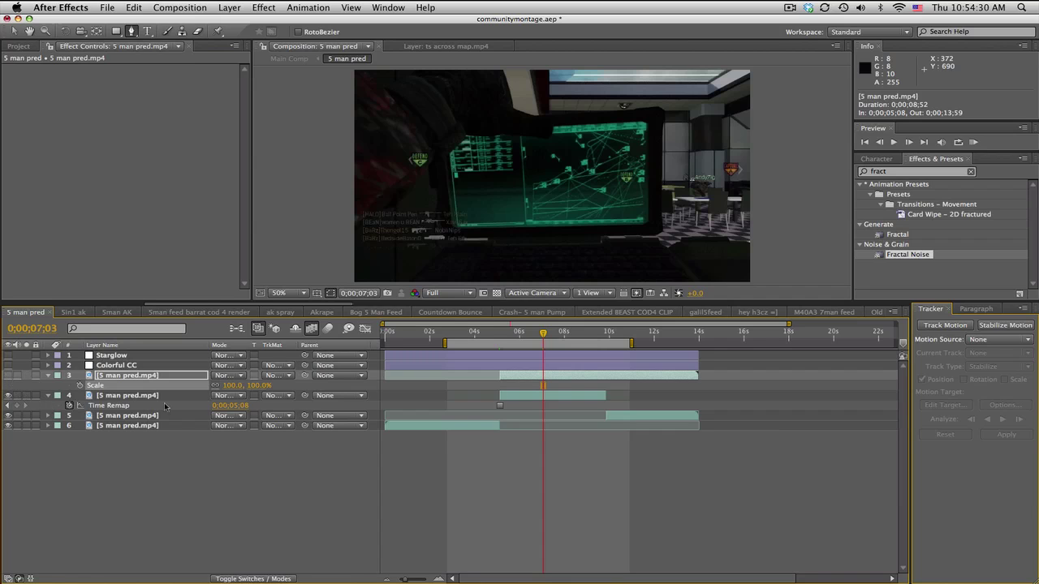
Just past 6 seconds, create a new solid layer named Matte.
{"action": "mouse_move", "coordinate": [533, 339]}
{"action": "left_mouse_down"}
{"action": "mouse_move", "coordinate": [509, 340]}
{"action": "mouse_move", "coordinate": [562, 339]}
{"action": "mouse_move", "coordinate": [529, 341]}
{"action": "left_mouse_up"}
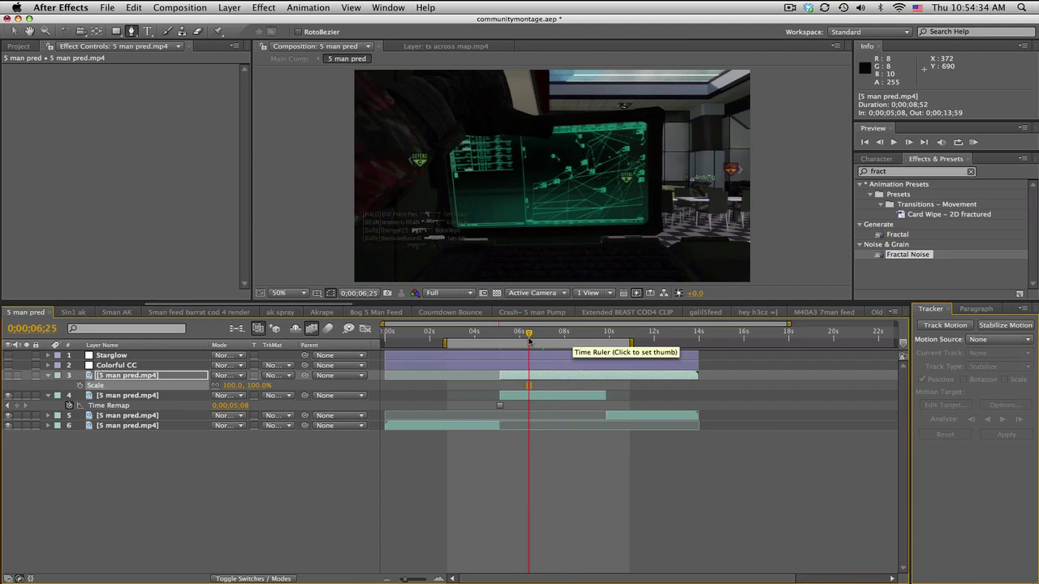
{"action": "mouse_move", "coordinate": [529, 339]}
{"action": "left_mouse_down"}
{"action": "mouse_move", "coordinate": [500, 339]}
{"action": "mouse_move", "coordinate": [535, 336]}
{"action": "left_mouse_up"}
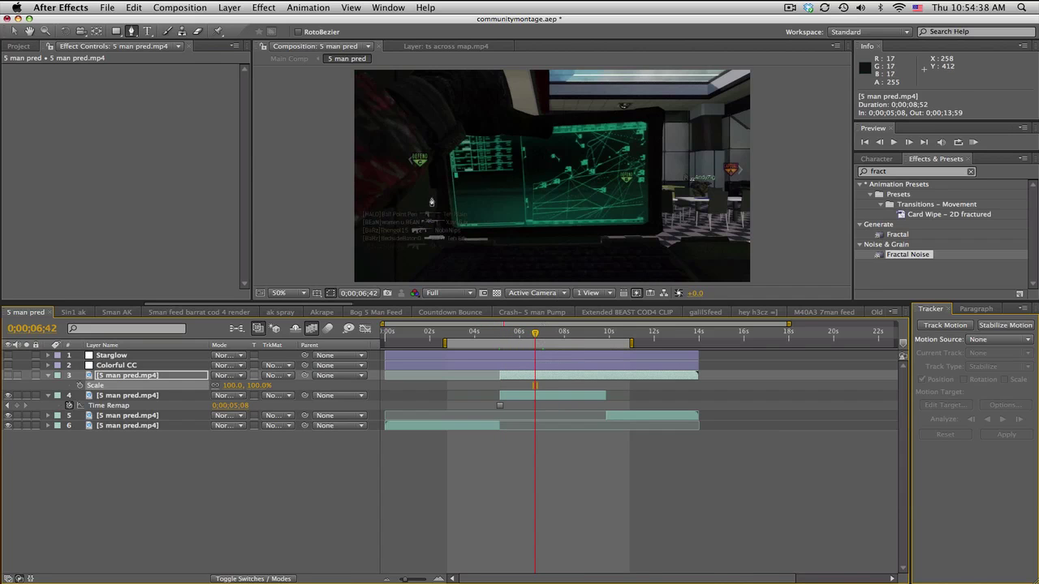
{"action": "left_click", "coordinate": [229, 8]}
{"action": "mouse_move", "coordinate": [233, 22]}
{"action": "left_click", "coordinate": [398, 34]}
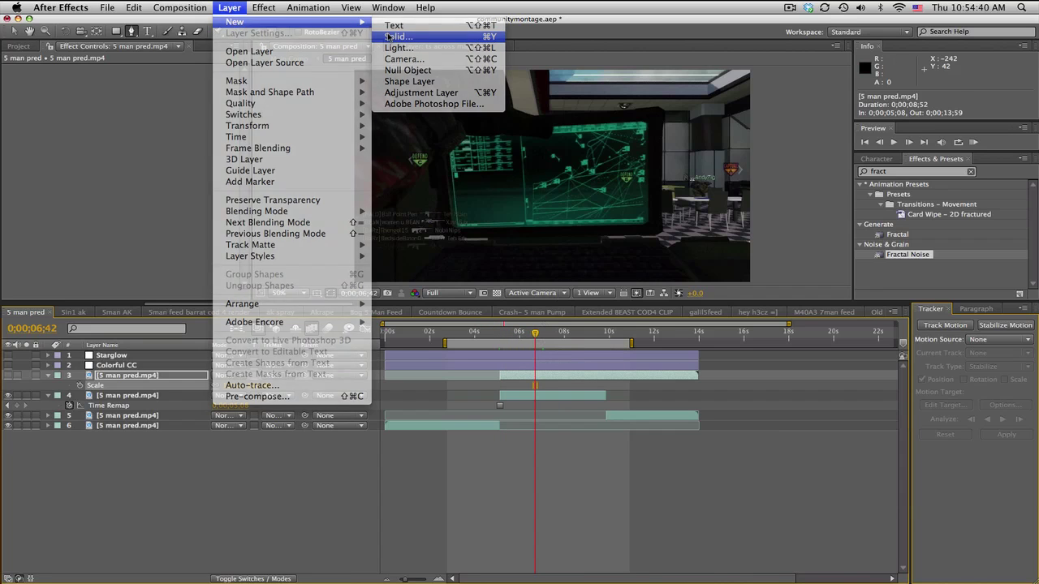
{"action": "type", "text": "Matte"}
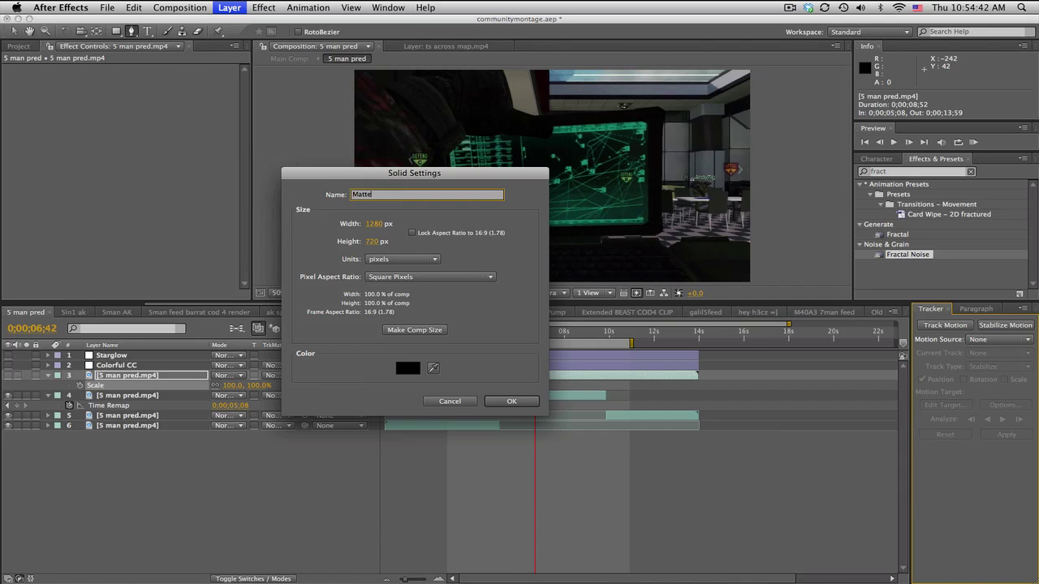
{"action": "key", "text": "Return"}
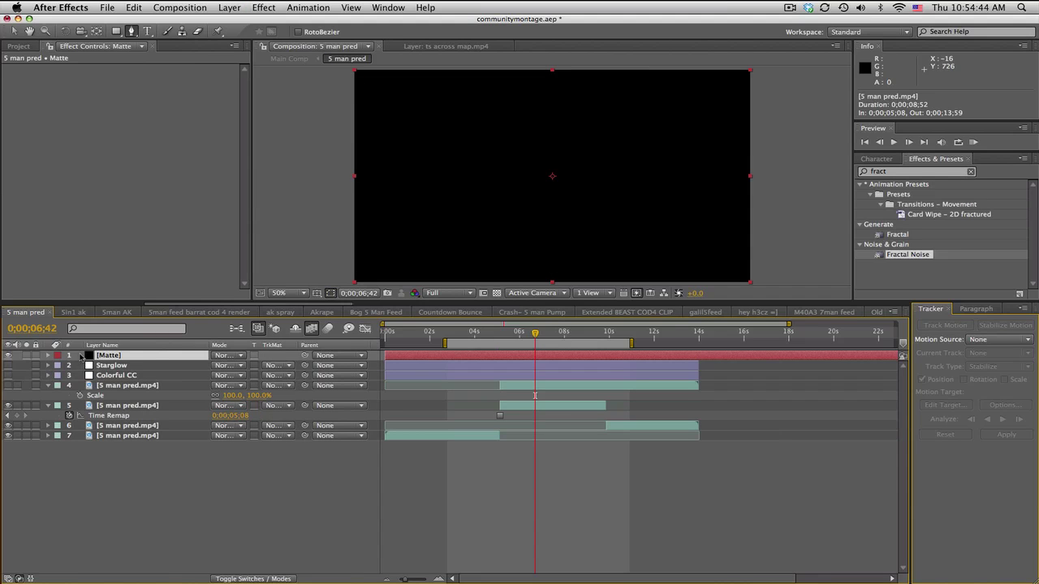
Hide the Matte solid, view at 100%, and start a pen mask on it.
{"action": "left_click", "coordinate": [9, 356]}
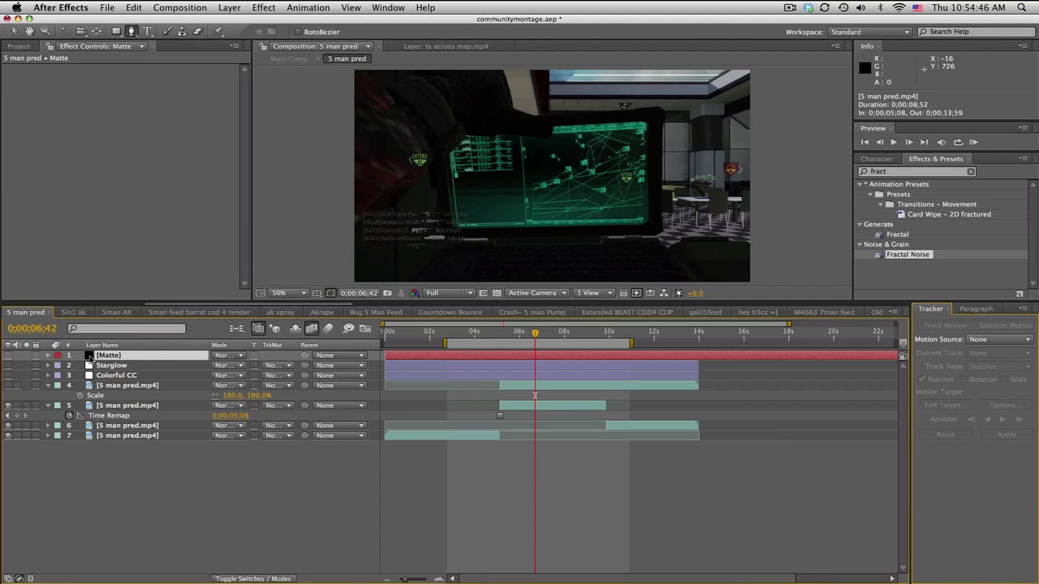
{"action": "left_click", "coordinate": [286, 293]}
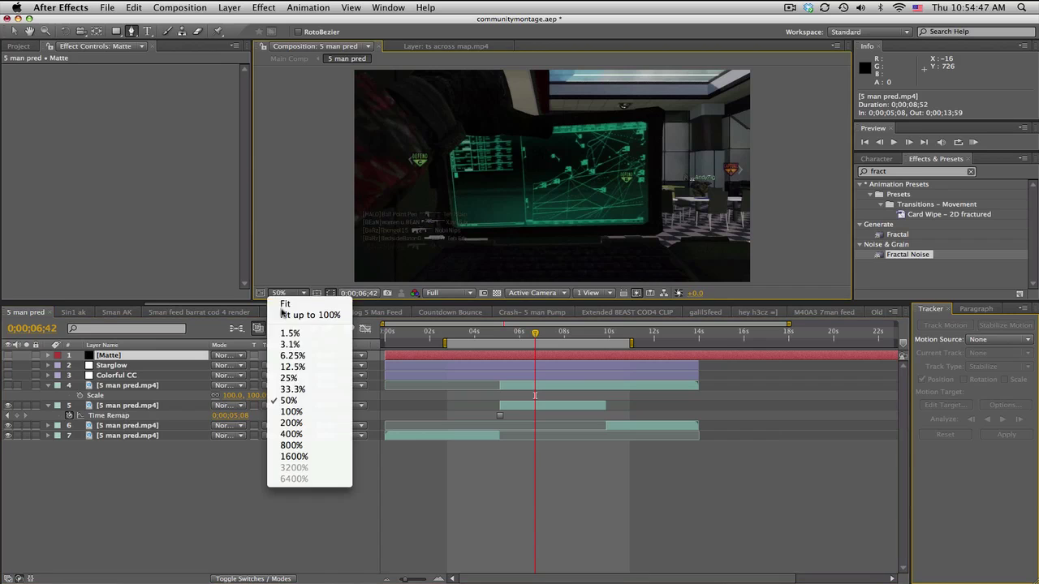
{"action": "left_click", "coordinate": [292, 411]}
{"action": "scroll", "coordinate": [413, 203], "scroll_direction": "down", "scroll_amount": 3}
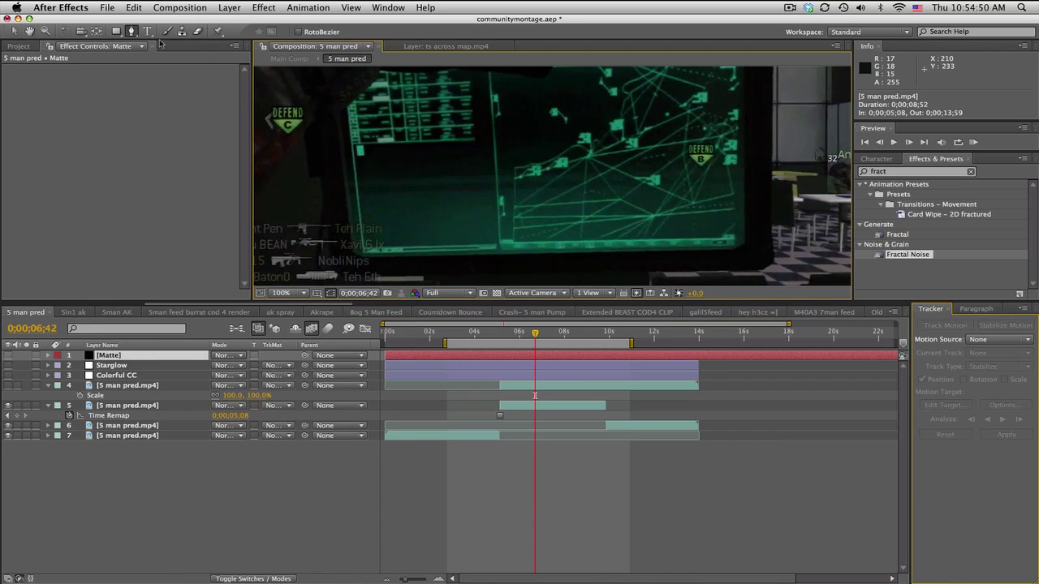
{"action": "left_click", "coordinate": [363, 259]}
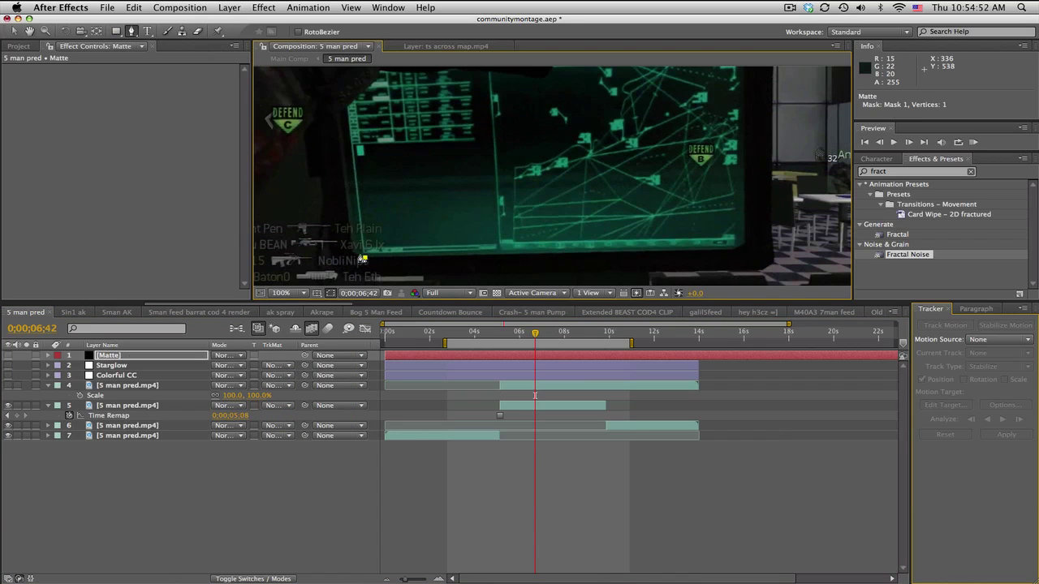
{"action": "scroll", "coordinate": [378, 193], "scroll_direction": "up", "scroll_amount": 2}
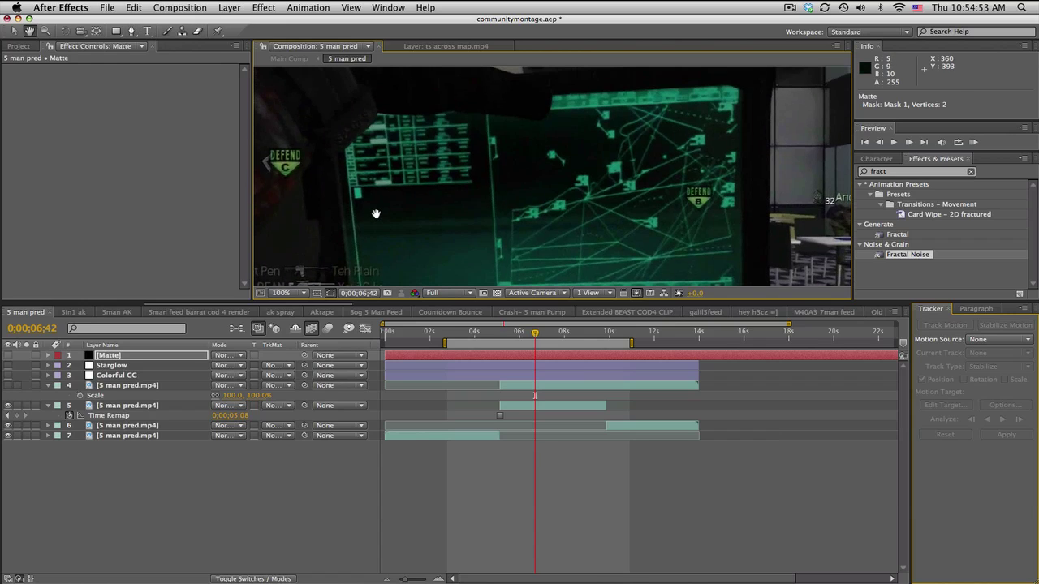
Trace the mask along the monitor screen's left and top edges, around its step.
{"action": "left_click", "coordinate": [335, 155]}
{"action": "left_click", "coordinate": [378, 116]}
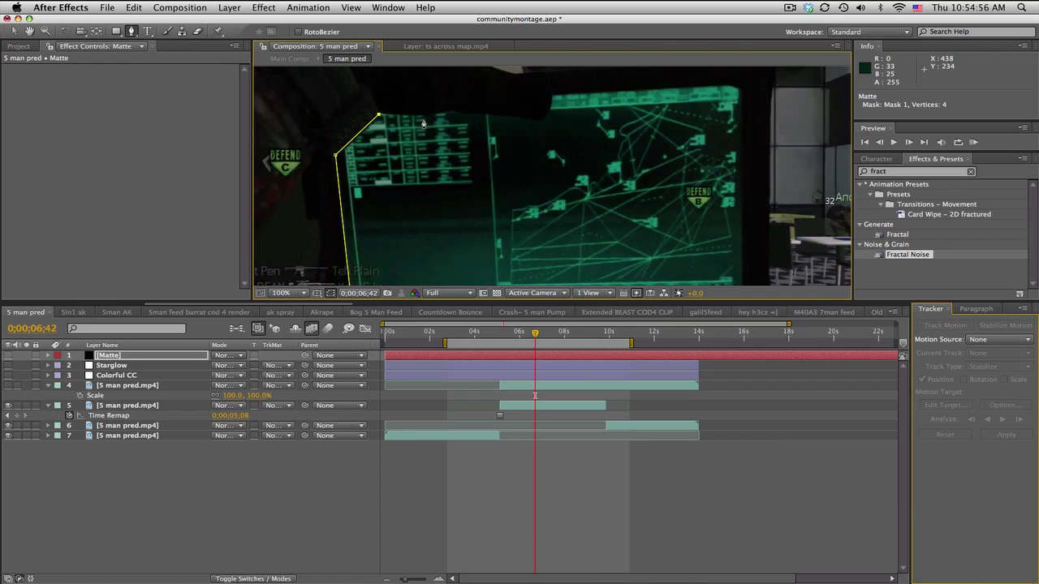
{"action": "left_click", "coordinate": [415, 116]}
{"action": "left_click", "coordinate": [452, 114]}
{"action": "left_click", "coordinate": [485, 115]}
{"action": "left_click", "coordinate": [510, 116]}
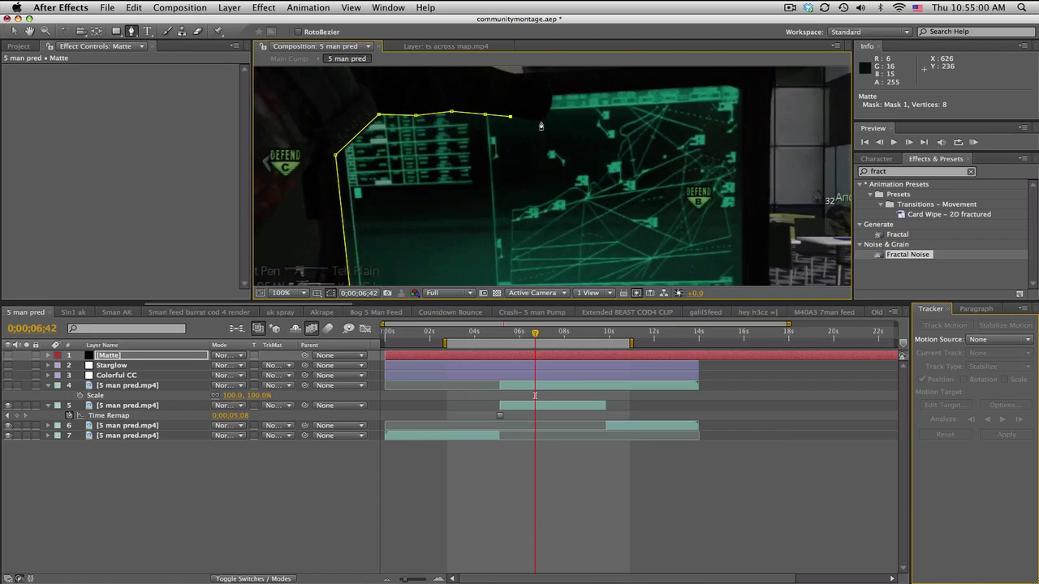
{"action": "left_click", "coordinate": [549, 107]}
{"action": "left_click", "coordinate": [552, 96]}
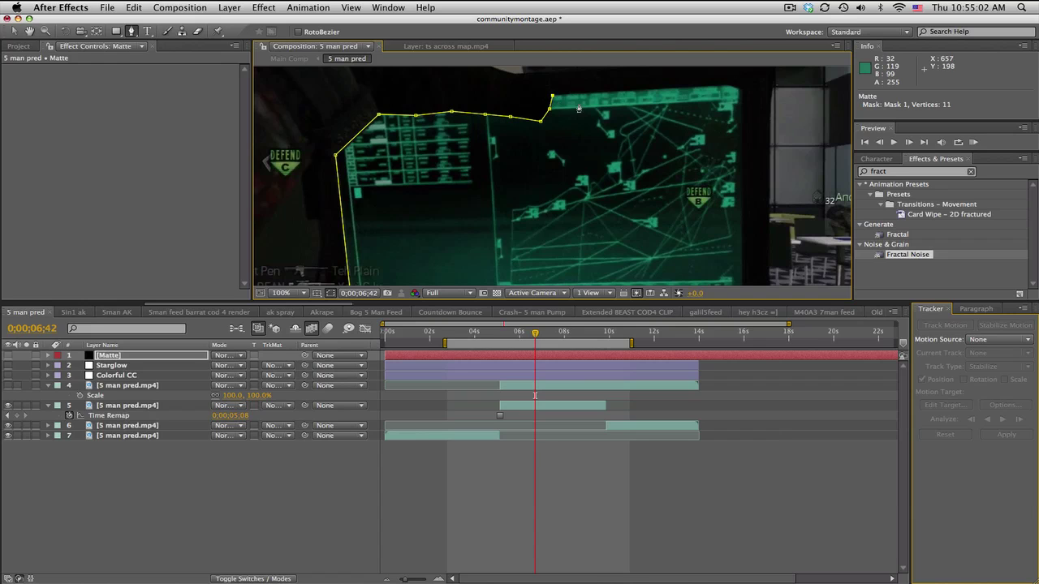
{"action": "left_click_drag", "start_coordinate": [618, 121], "coordinate": [460, 133]}
{"action": "key", "text": "g"}
{"action": "left_click", "coordinate": [570, 100]}
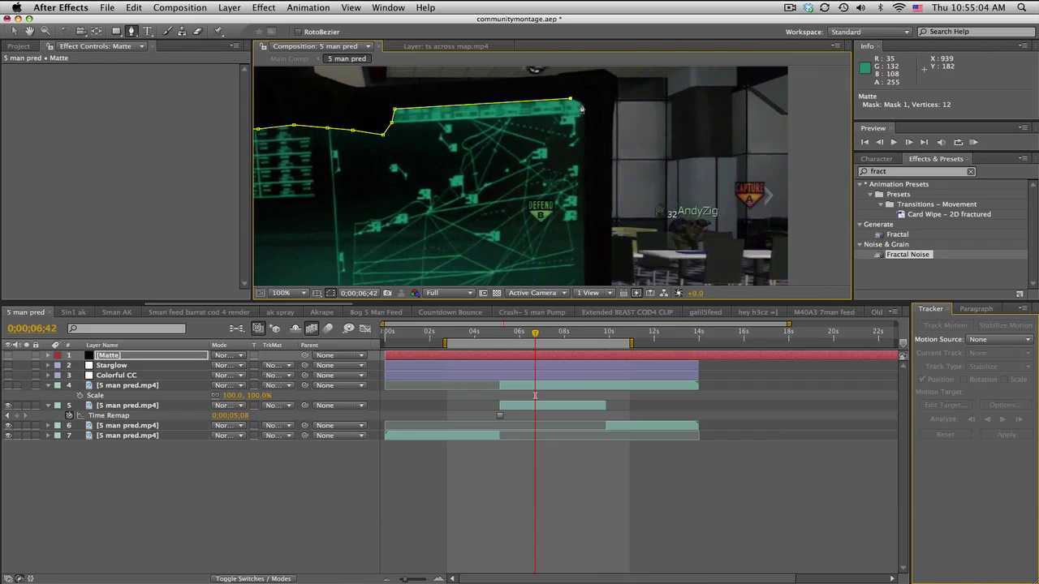
Close the mask along the right and bottom edges, then show Matte at 50% view.
{"action": "left_click_drag", "start_coordinate": [594, 180], "coordinate": [589, 72]}
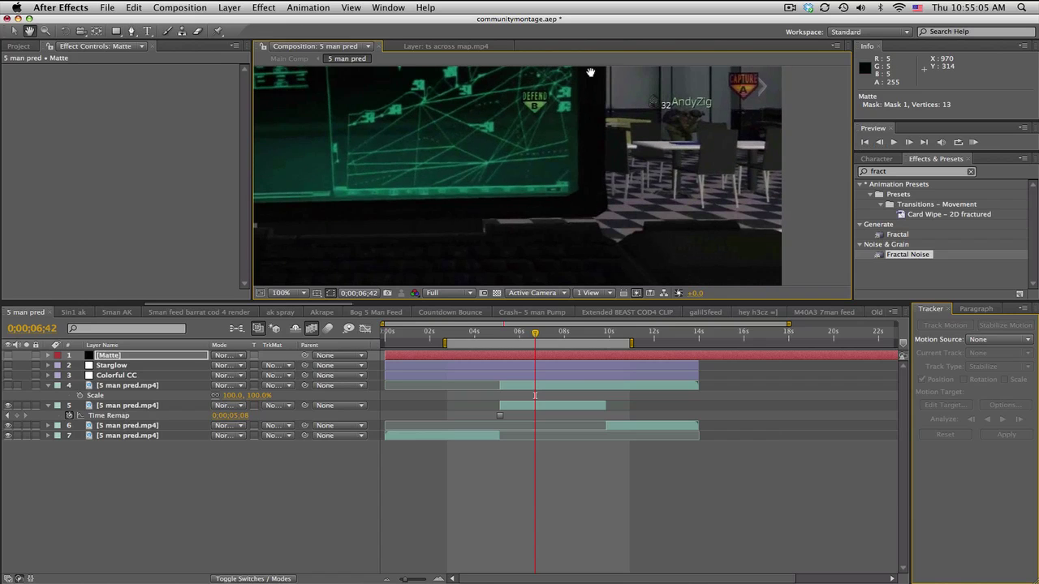
{"action": "left_click", "coordinate": [577, 187]}
{"action": "left_click_drag", "start_coordinate": [198, 203], "coordinate": [459, 198]}
{"action": "left_click", "coordinate": [455, 197]}
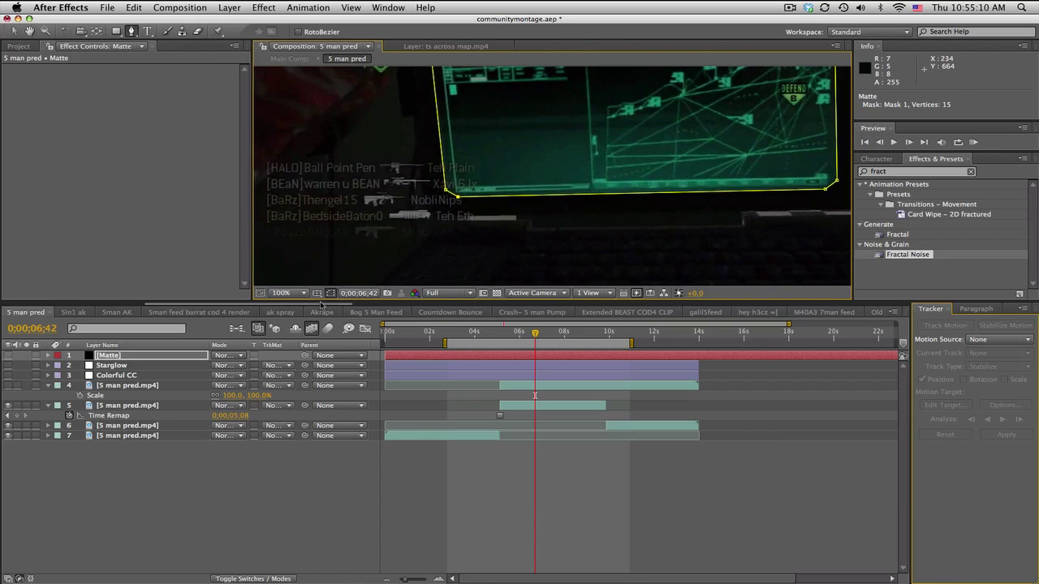
{"action": "left_click", "coordinate": [282, 292]}
{"action": "left_click", "coordinate": [288, 398]}
{"action": "left_click", "coordinate": [8, 355]}
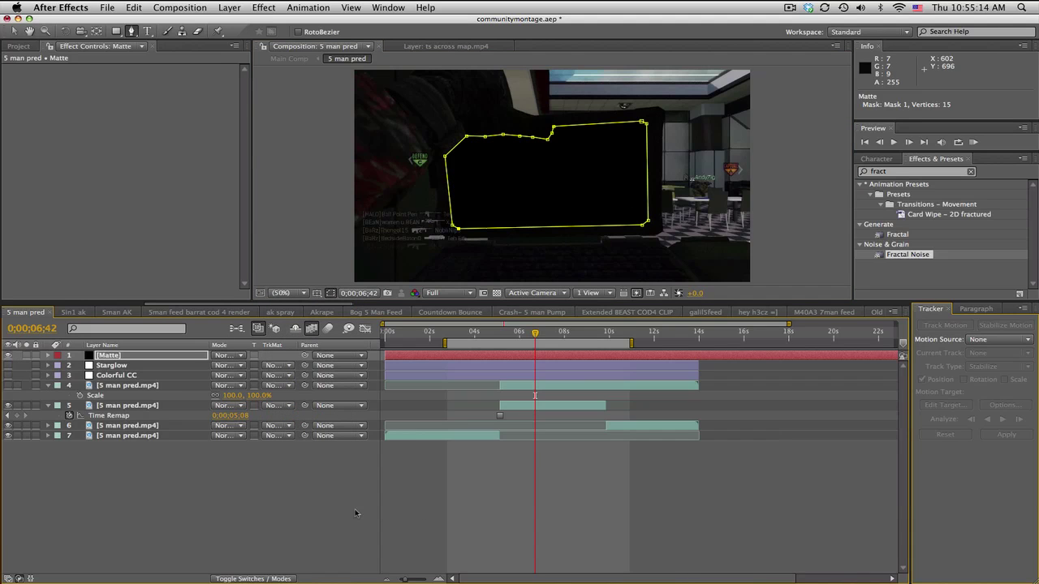
Move Matte below Starglow and Colorful CC and set layer 4's track matte to Alpha Matte.
{"action": "left_click_drag", "start_coordinate": [122, 357], "coordinate": [126, 390]}
{"action": "left_click", "coordinate": [125, 386]}
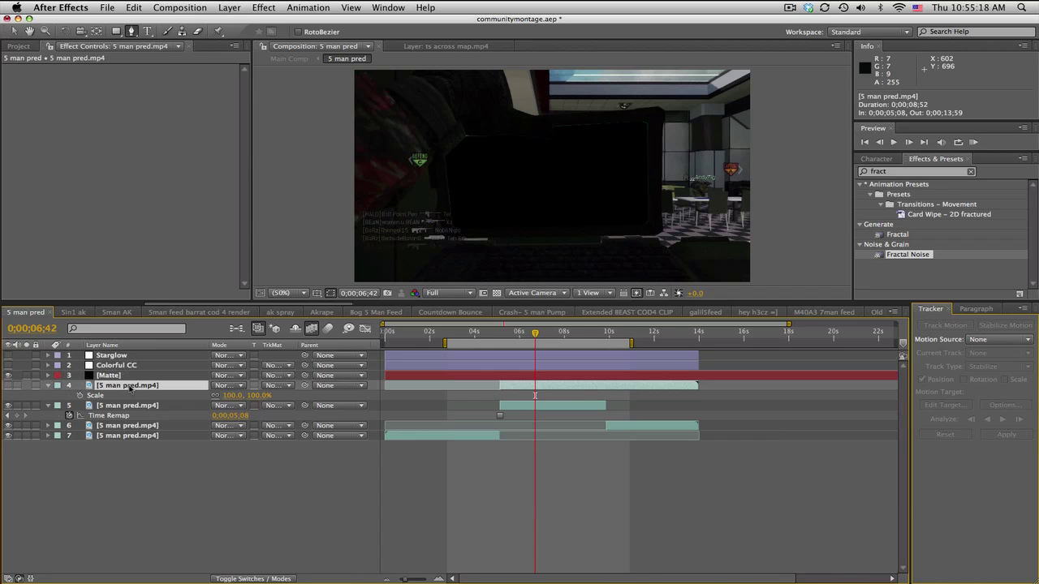
{"action": "left_click", "coordinate": [280, 386]}
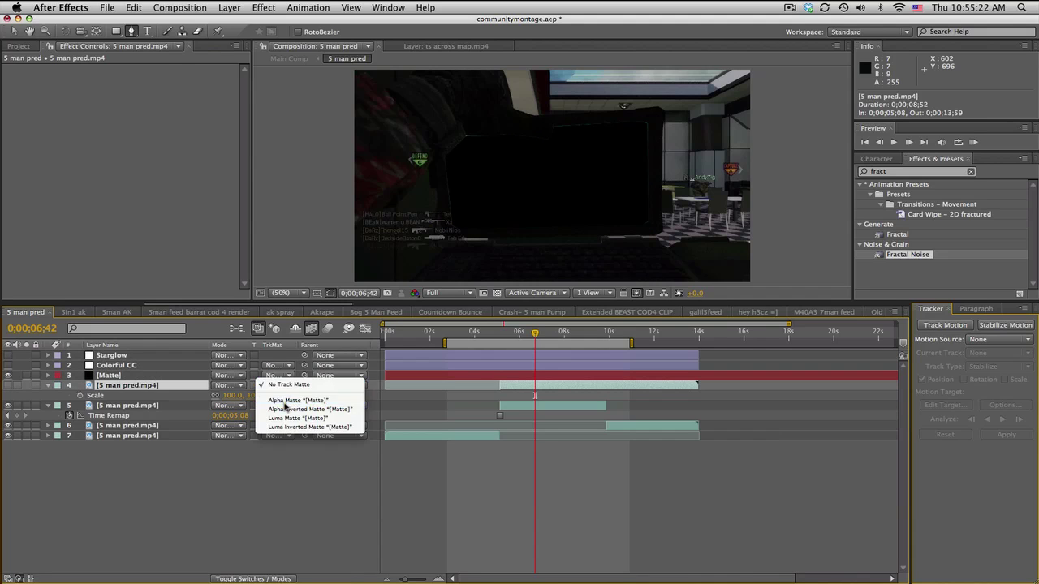
{"action": "left_click", "coordinate": [285, 403]}
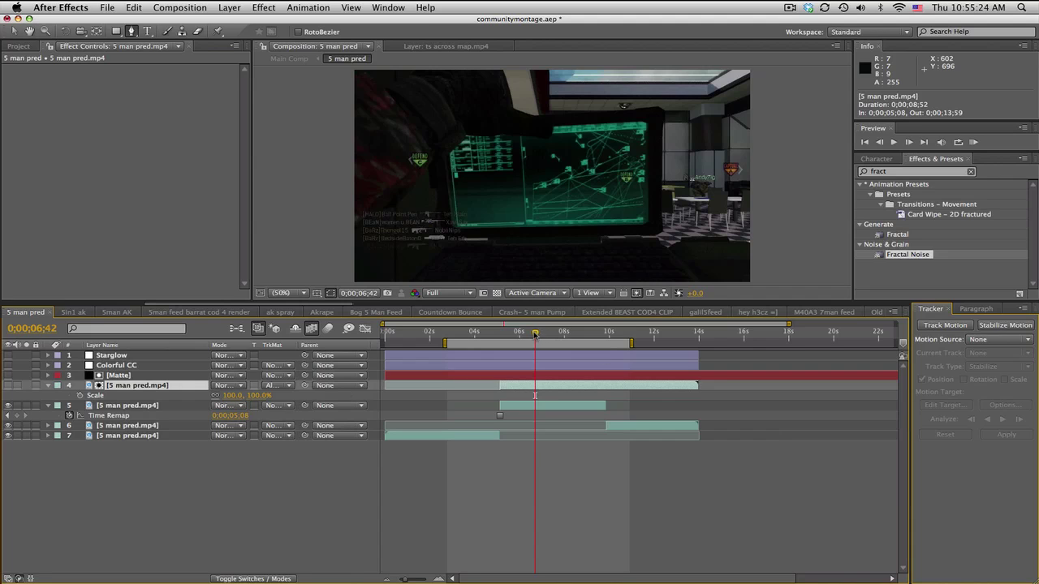
At 0;00;06;05, make layer 4 visible and scale it to 62%.
{"action": "left_click_drag", "start_coordinate": [535, 334], "coordinate": [565, 333]}
{"action": "left_click", "coordinate": [8, 387]}
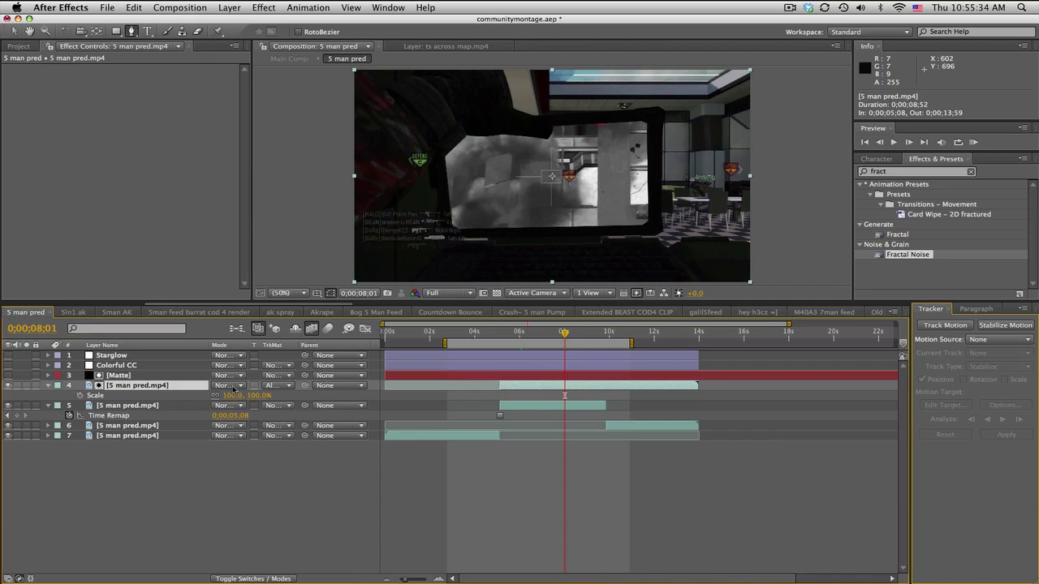
{"action": "mouse_move", "coordinate": [233, 400]}
{"action": "left_mouse_down"}
{"action": "mouse_move", "coordinate": [243, 400]}
{"action": "mouse_move", "coordinate": [221, 400]}
{"action": "left_mouse_up"}
Move the aerial clip left into the screen, scale it to 51%, and check the fit at 100%.
{"action": "left_click", "coordinate": [13, 31]}
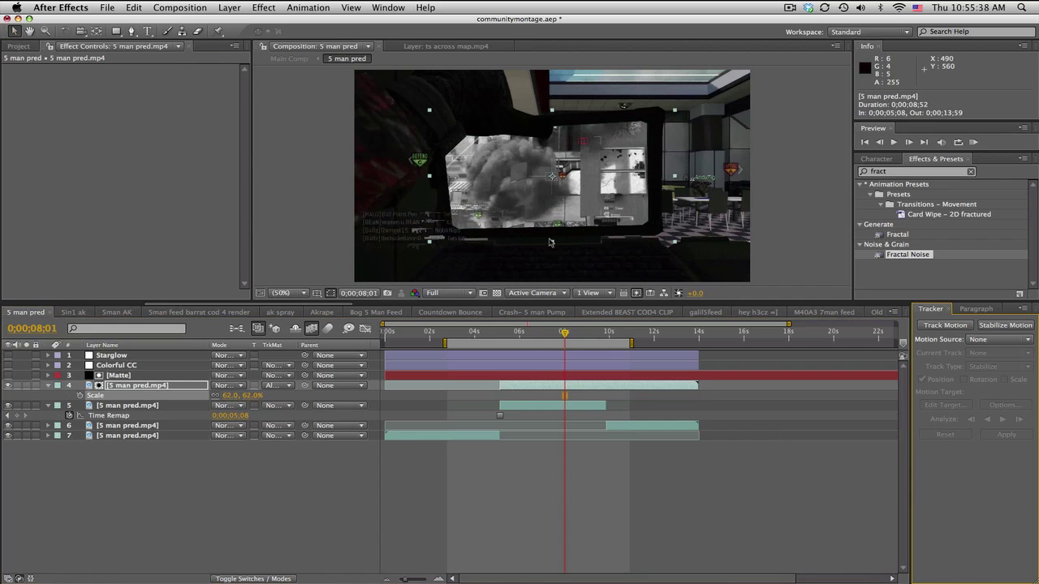
{"action": "left_click_drag", "start_coordinate": [554, 196], "coordinate": [528, 188]}
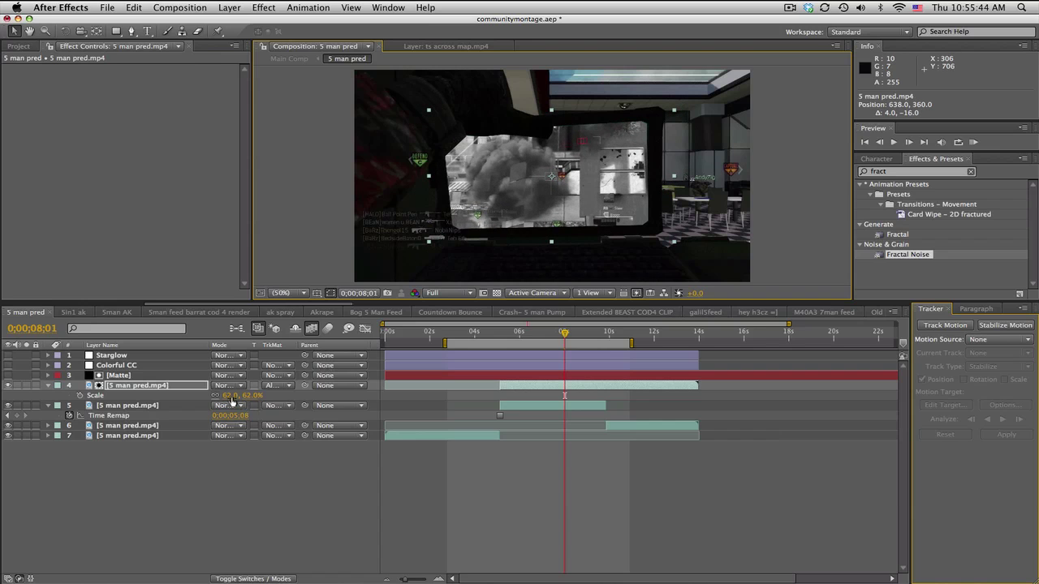
{"action": "left_click_drag", "start_coordinate": [230, 396], "coordinate": [222, 396]}
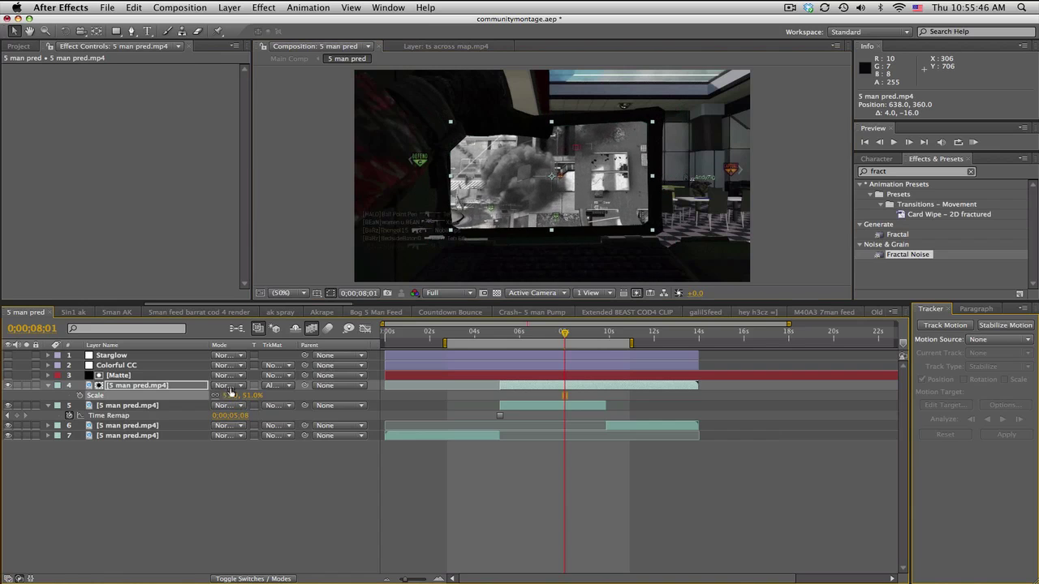
{"action": "left_click_drag", "start_coordinate": [514, 194], "coordinate": [512, 193]}
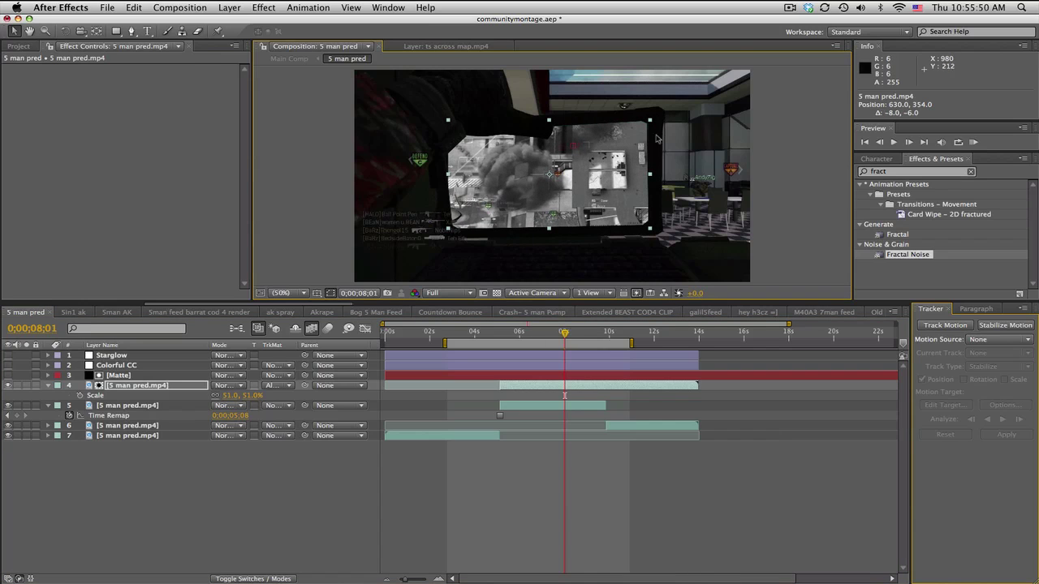
{"action": "left_click", "coordinate": [302, 293]}
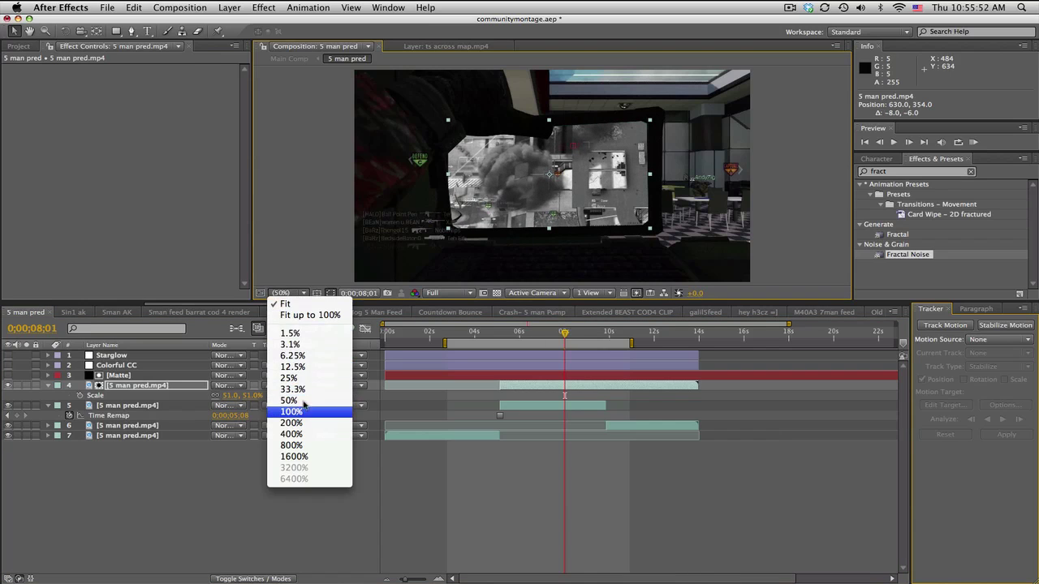
{"action": "left_click", "coordinate": [294, 408]}
{"action": "left_click_drag", "start_coordinate": [604, 188], "coordinate": [558, 213]}
{"action": "key", "text": "v"}
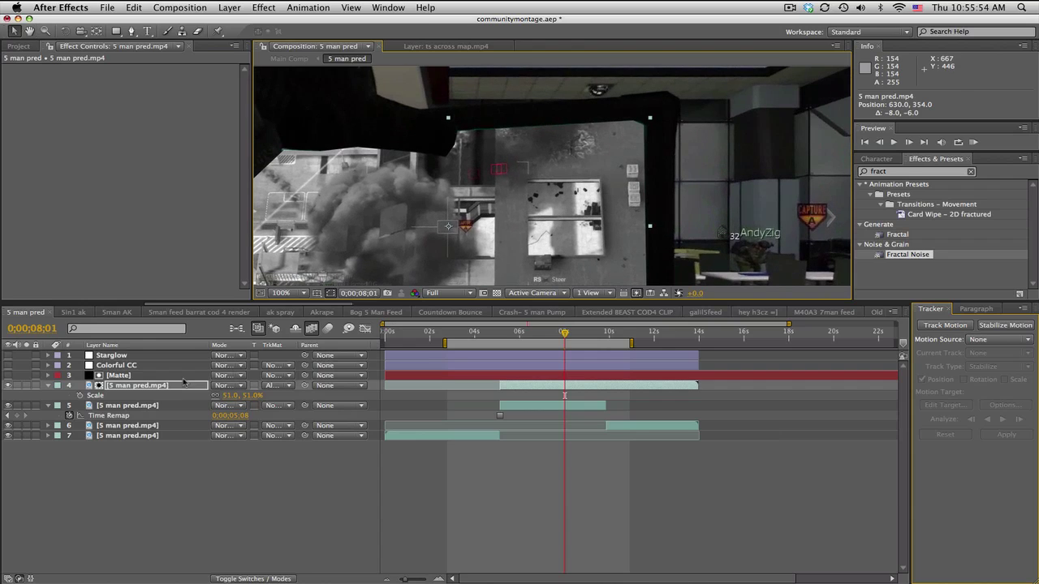
{"action": "left_click", "coordinate": [119, 376]}
Give the Matte's mask a 1-pixel expansion and a 2-pixel feather.
{"action": "key", "text": "m"}
{"action": "key", "text": "m"}
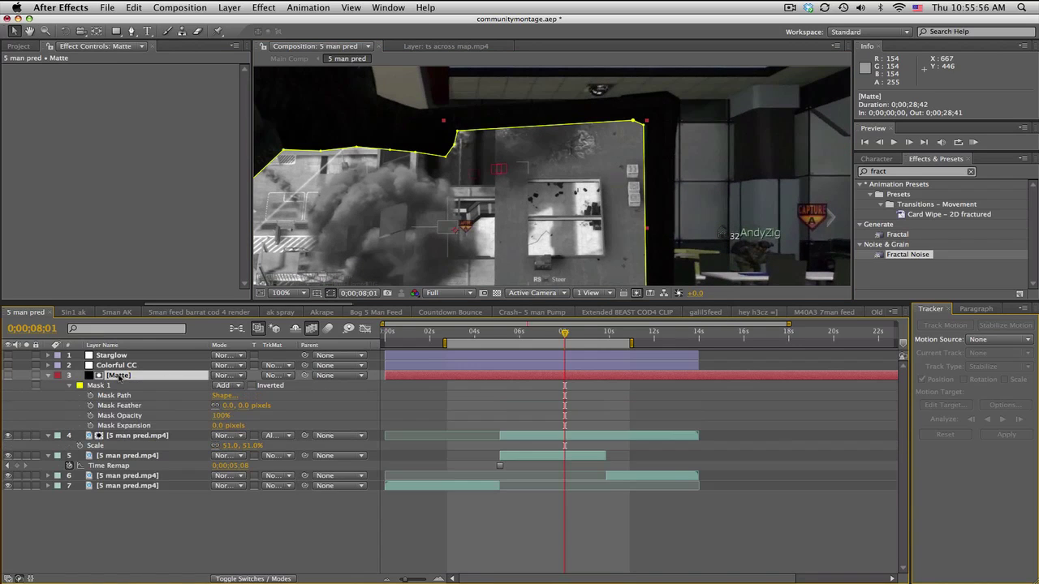
{"action": "left_click", "coordinate": [217, 426]}
{"action": "type", "text": "1"}
{"action": "key", "text": "Return"}
{"action": "left_click", "coordinate": [253, 518]}
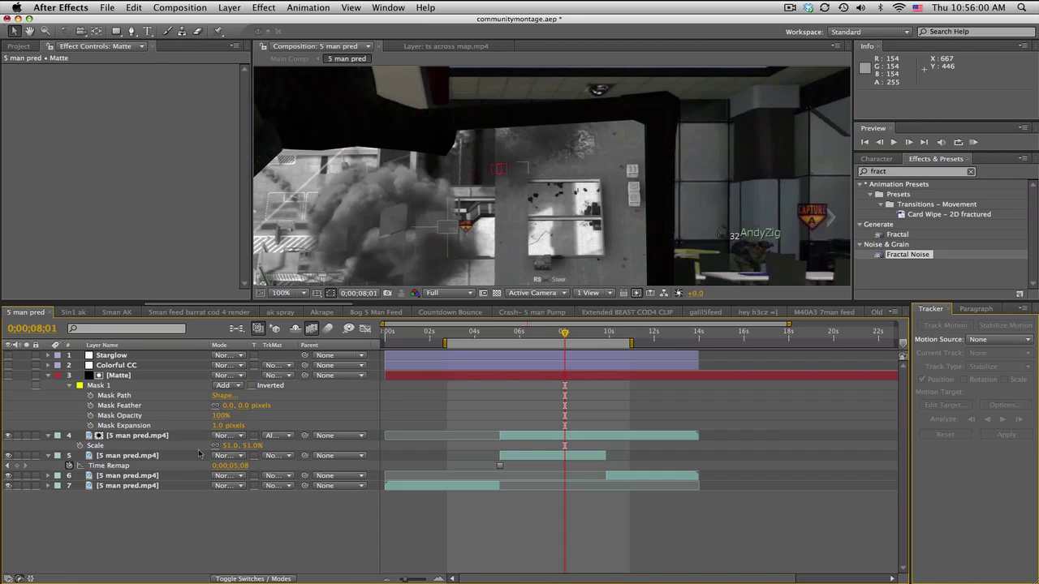
{"action": "left_click", "coordinate": [242, 406]}
{"action": "type", "text": "2"}
{"action": "key", "text": "Return"}
{"action": "left_click", "coordinate": [343, 528]}
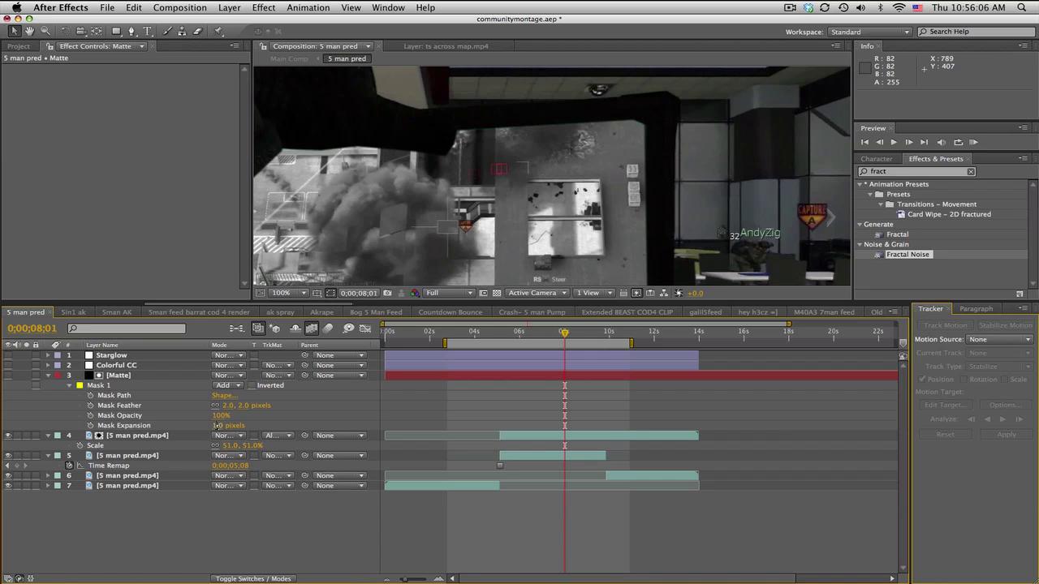
Raise Mask Expansion to 2 pixels, inspect the edge, and return the viewer to 50%.
{"action": "left_click_drag", "start_coordinate": [216, 425], "coordinate": [222, 425]}
{"action": "left_click", "coordinate": [331, 514]}
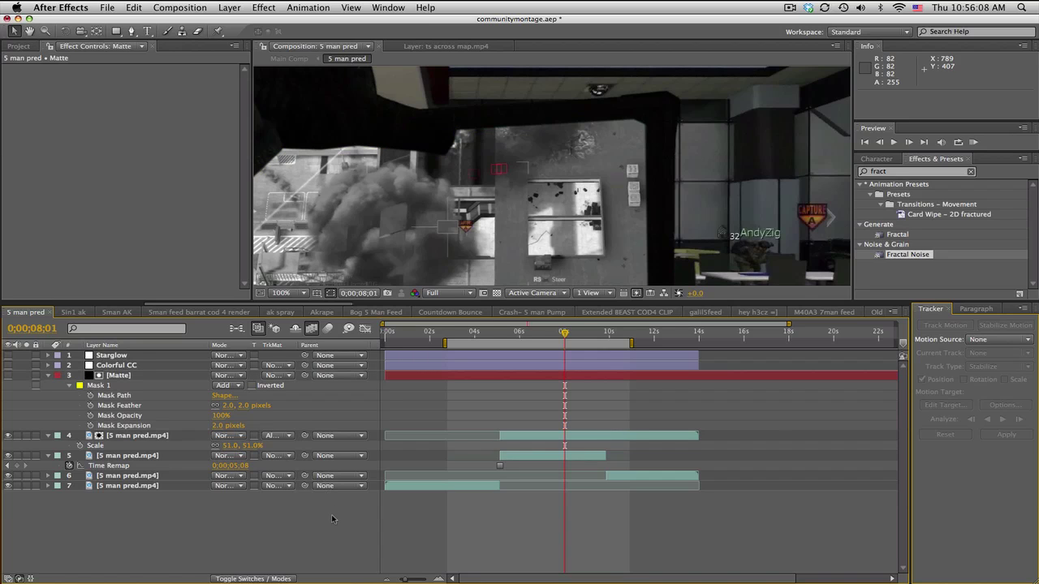
{"action": "key", "text": "h"}
{"action": "left_click_drag", "start_coordinate": [479, 176], "coordinate": [539, 126]}
{"action": "key", "text": "v"}
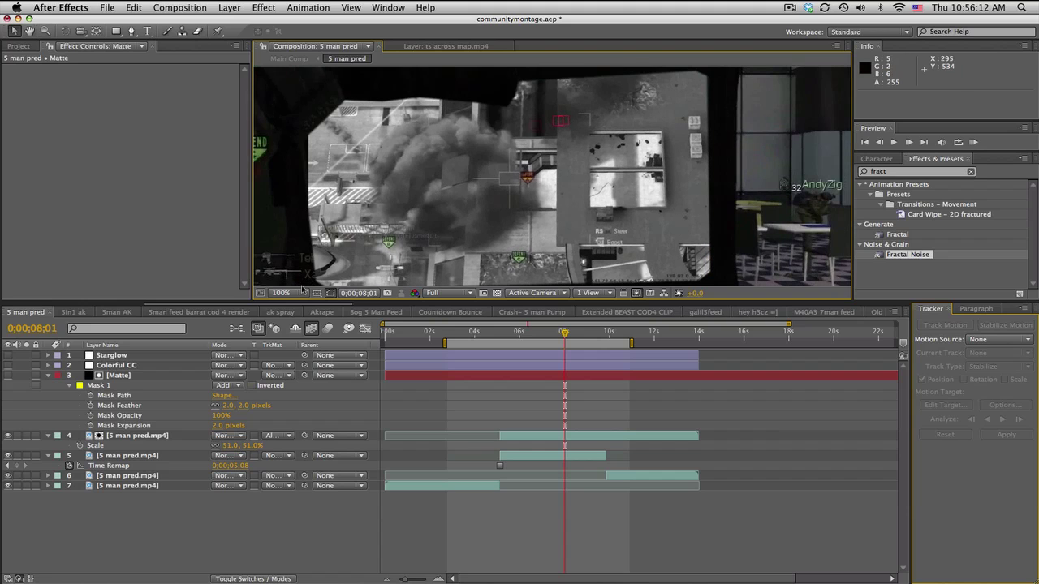
{"action": "left_click", "coordinate": [302, 291]}
{"action": "left_click", "coordinate": [290, 415]}
Trim the layer 4 screen clip to end at 0;00;09;51, then check the cut around 0;00;09;49.
{"action": "left_click_drag", "start_coordinate": [495, 333], "coordinate": [606, 335]}
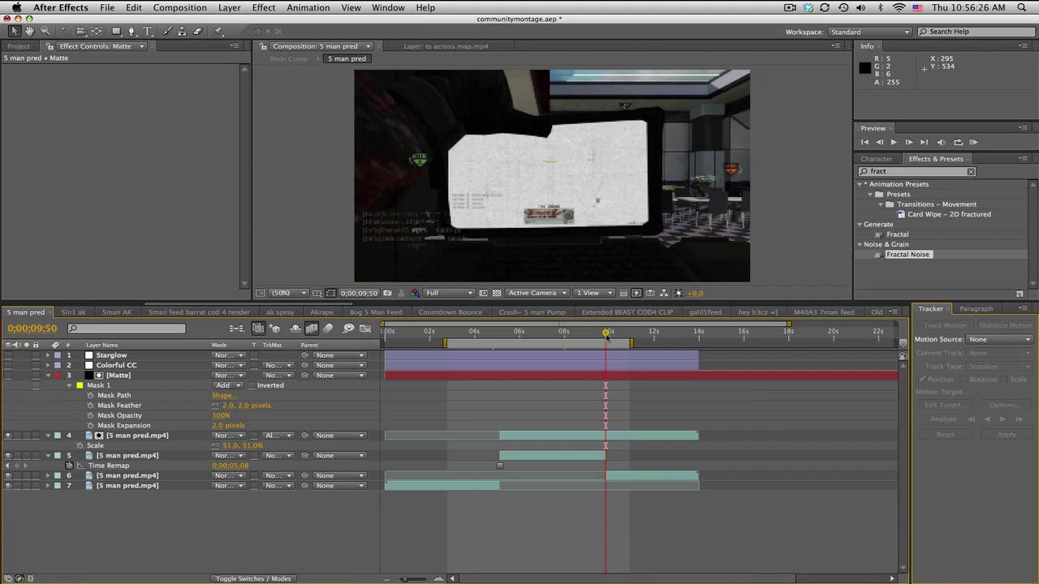
{"action": "scroll", "coordinate": [605, 334], "scroll_direction": "up", "scroll_amount": 5}
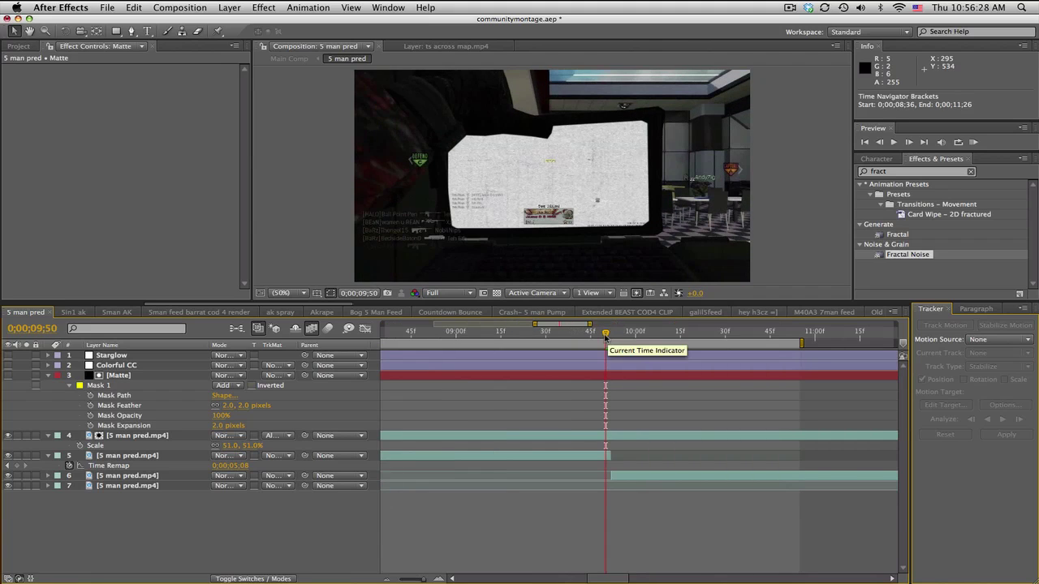
{"action": "left_click", "coordinate": [608, 336]}
{"action": "left_click", "coordinate": [610, 335]}
{"action": "left_click", "coordinate": [180, 436]}
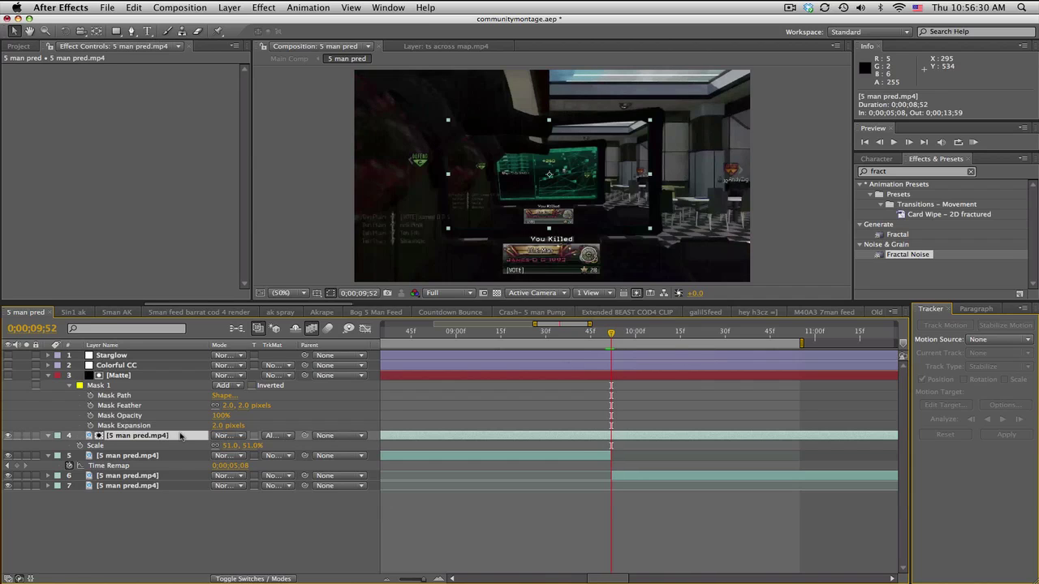
{"action": "key", "text": "alt+bracketright"}
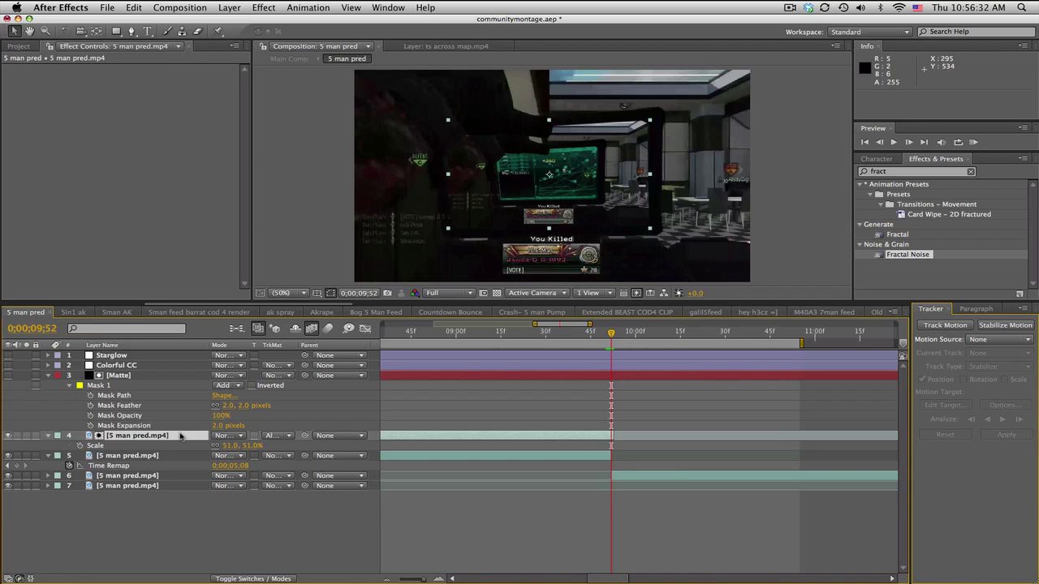
{"action": "left_click_drag", "start_coordinate": [611, 435], "coordinate": [611, 436]}
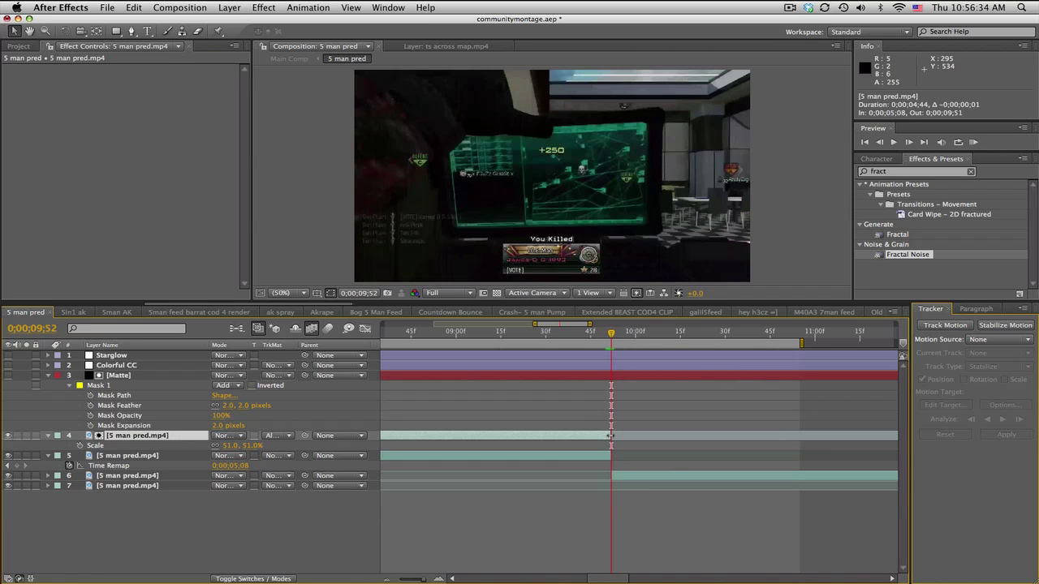
{"action": "left_click_drag", "start_coordinate": [611, 334], "coordinate": [513, 333]}
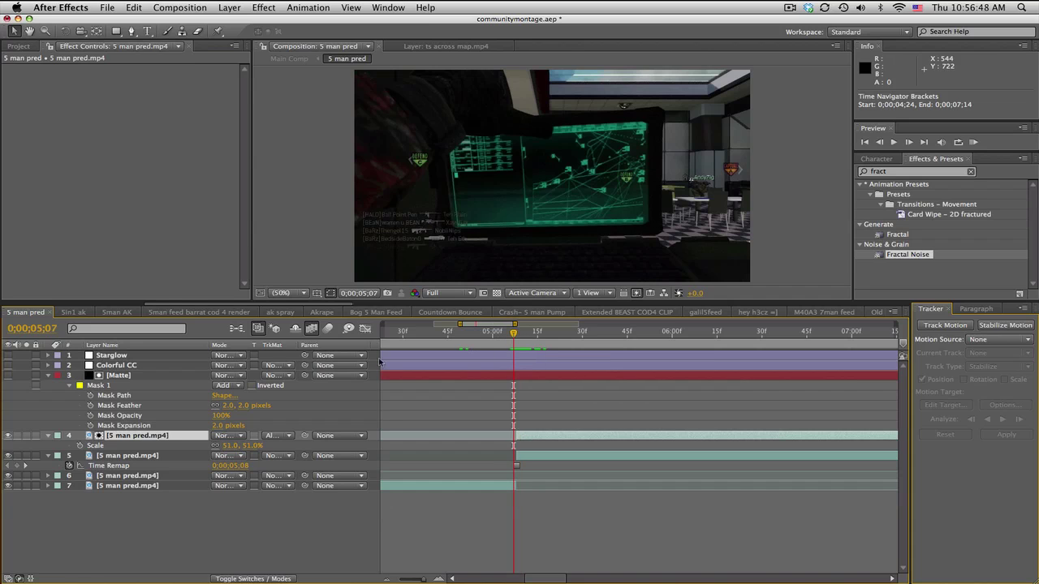
Duplicate the Matte layer and create a new solid named fuzz.
{"action": "left_click", "coordinate": [147, 375]}
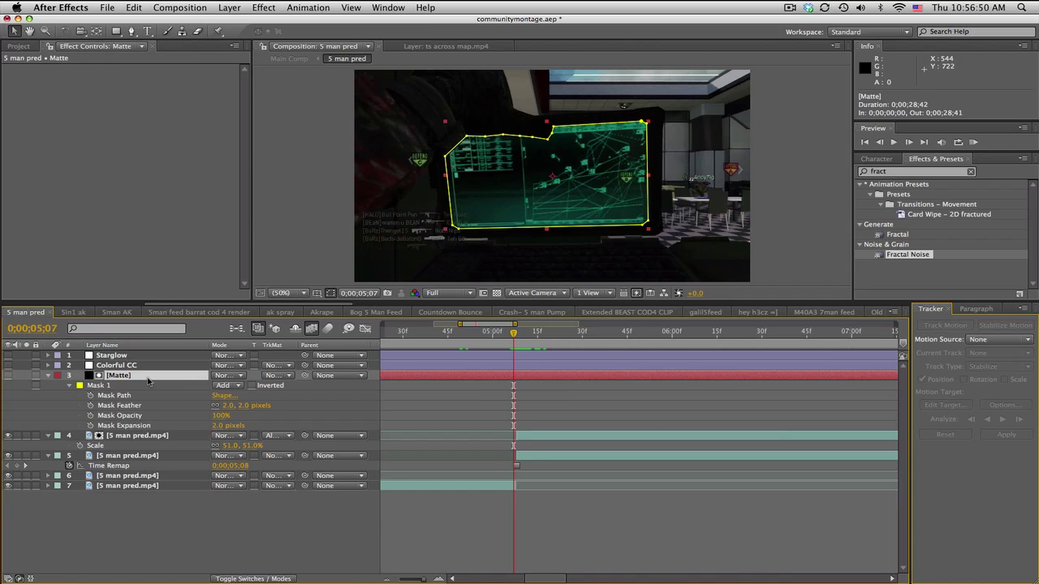
{"action": "key", "text": "super+d"}
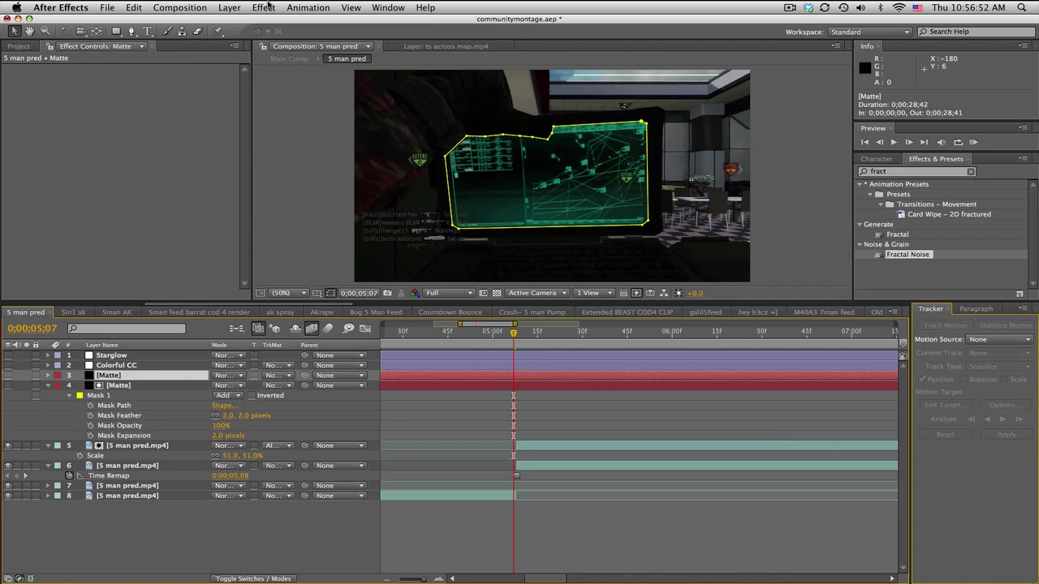
{"action": "left_click", "coordinate": [240, 7]}
{"action": "mouse_move", "coordinate": [239, 22]}
{"action": "left_click", "coordinate": [435, 37]}
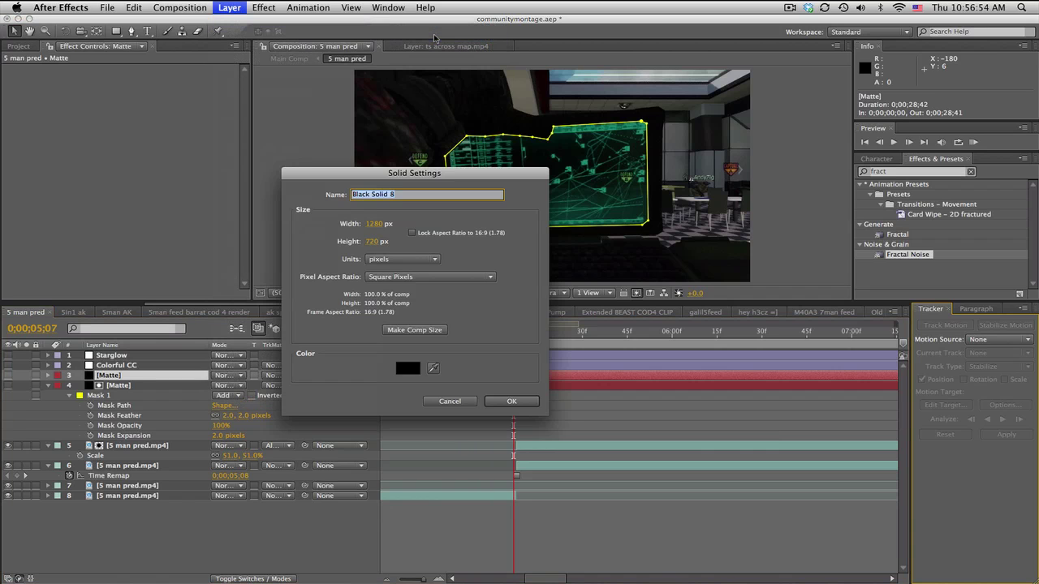
{"action": "type", "text": "fuzz"}
{"action": "key", "text": "Return"}
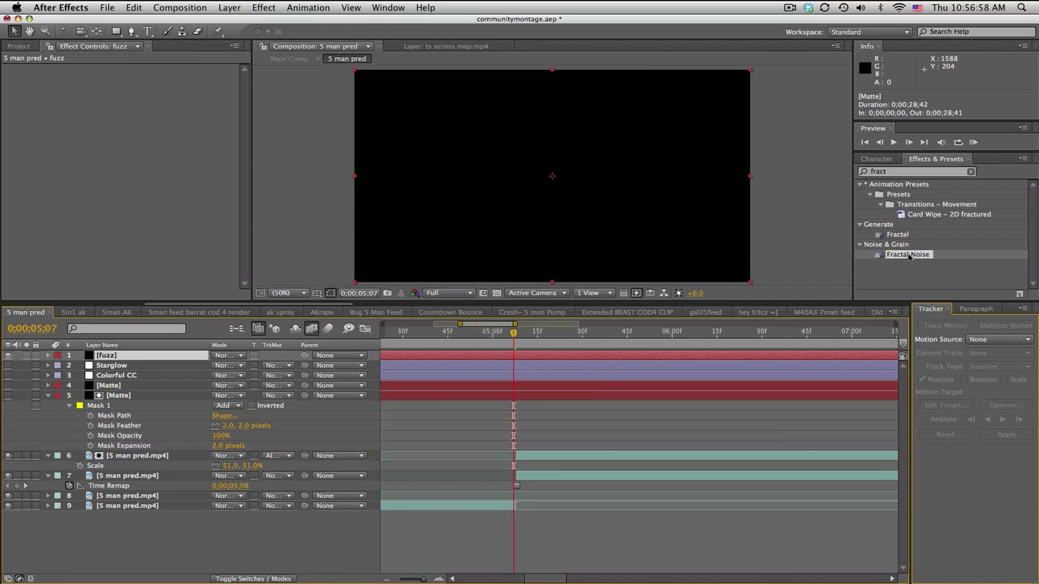
Apply Fractal Noise to fuzz and set its Transform Scale to 1.0.
{"action": "left_click_drag", "start_coordinate": [908, 256], "coordinate": [119, 356]}
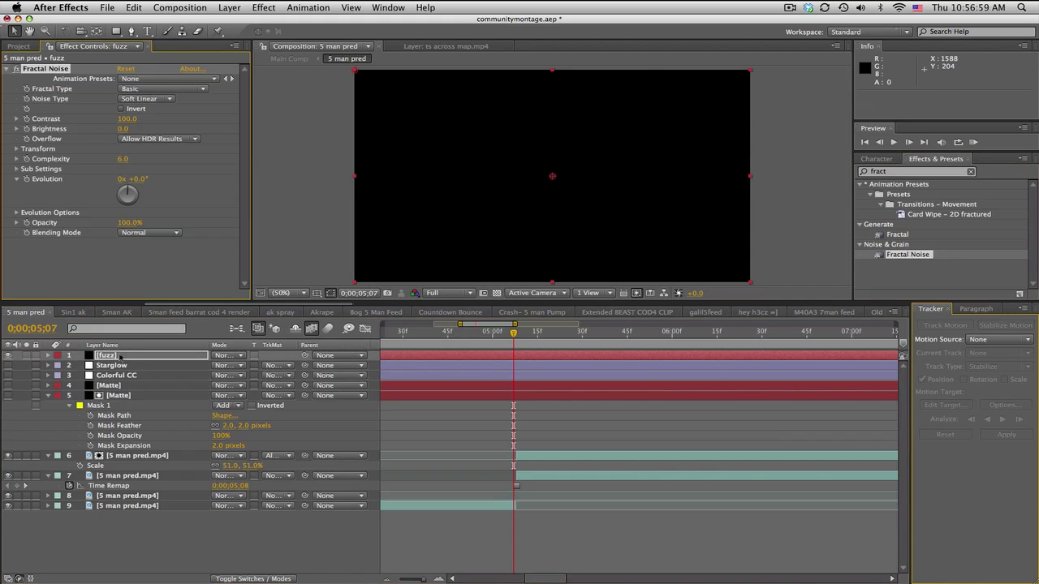
{"action": "left_click", "coordinate": [16, 149]}
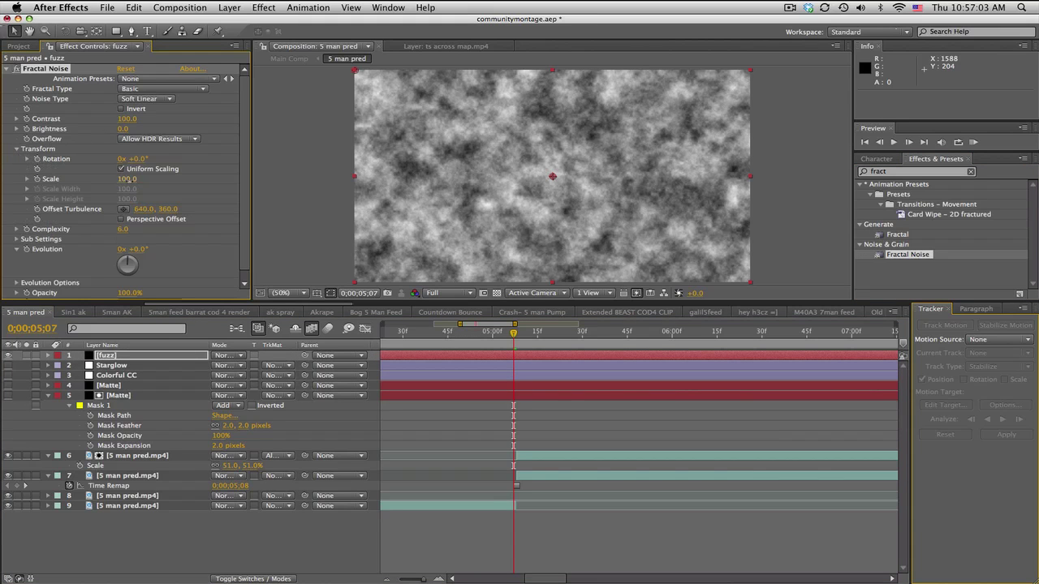
{"action": "left_click_drag", "start_coordinate": [127, 180], "coordinate": [57, 190]}
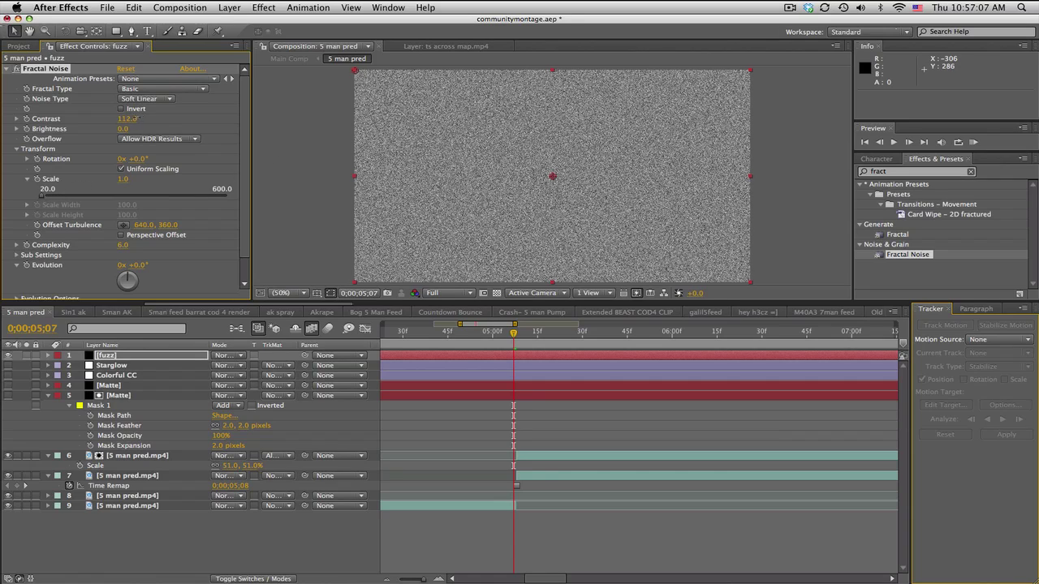
Set the fuzz contrast to 97, place fuzz between the two Matte layers, and start it at 0;00;05;08.
{"action": "left_click_drag", "start_coordinate": [134, 118], "coordinate": [111, 128]}
{"action": "left_click_drag", "start_coordinate": [108, 355], "coordinate": [109, 392]}
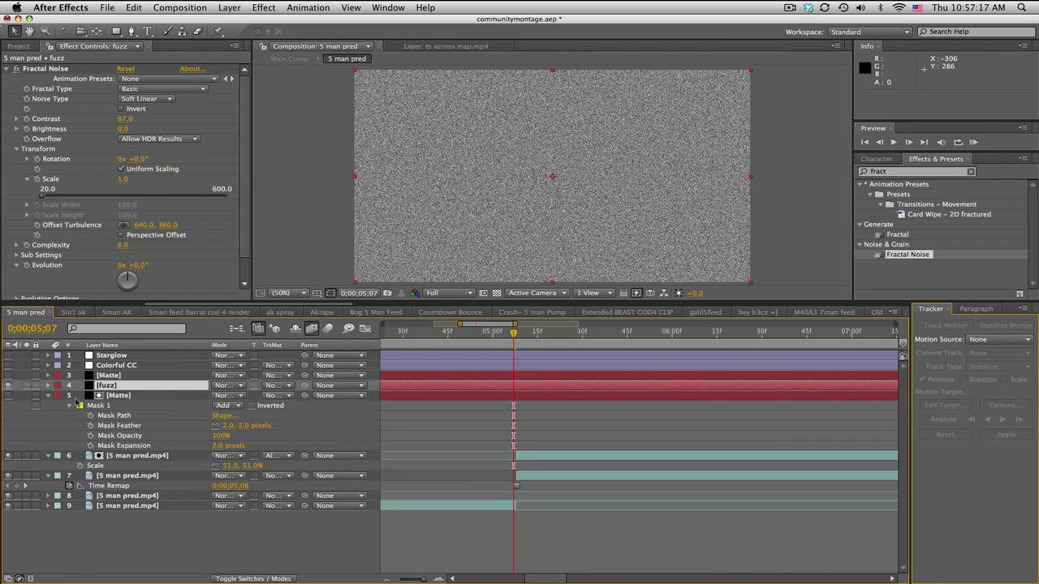
{"action": "left_click", "coordinate": [50, 396]}
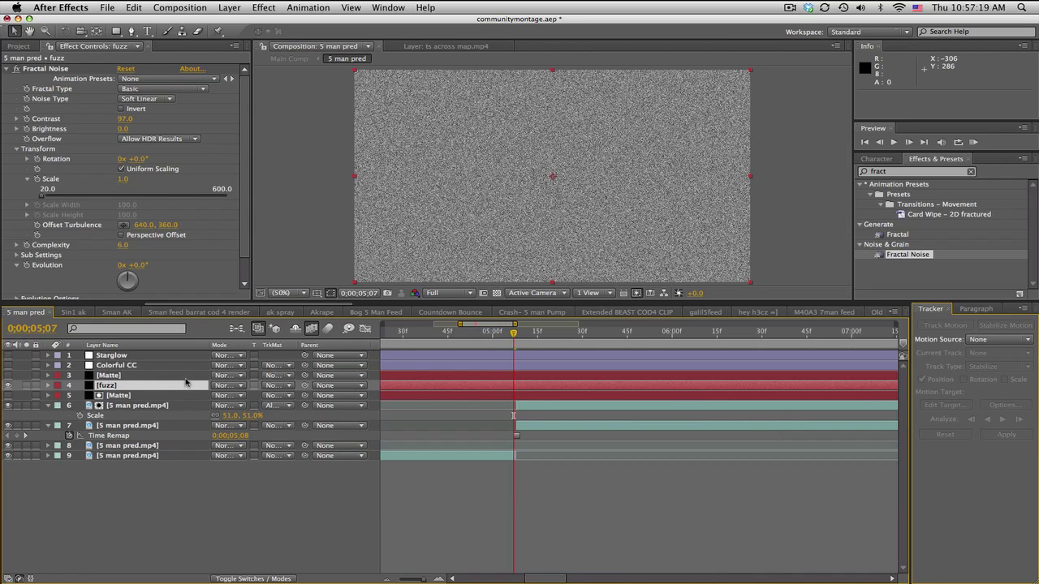
{"action": "left_click_drag", "start_coordinate": [513, 334], "coordinate": [516, 336]}
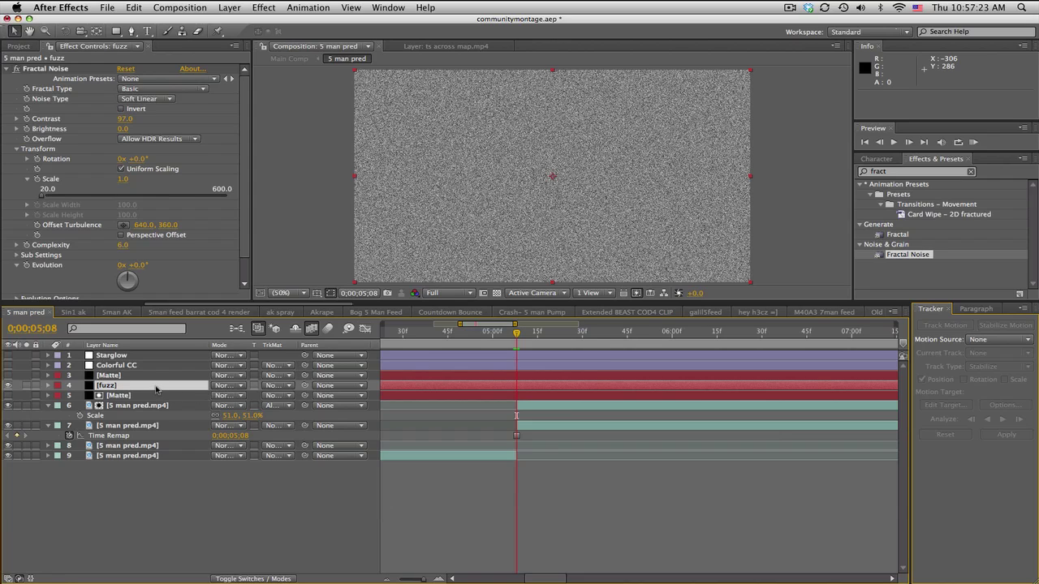
{"action": "key", "text": "alt+bracketleft"}
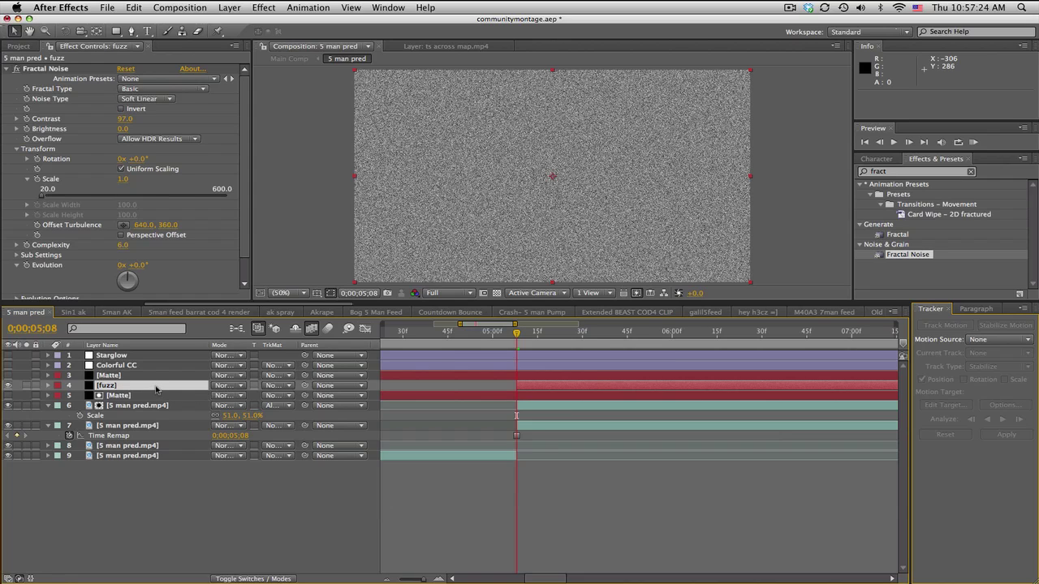
Set the fuzz layer's track matte to Alpha Matte [Matte] and play back the result.
{"action": "left_click", "coordinate": [277, 386]}
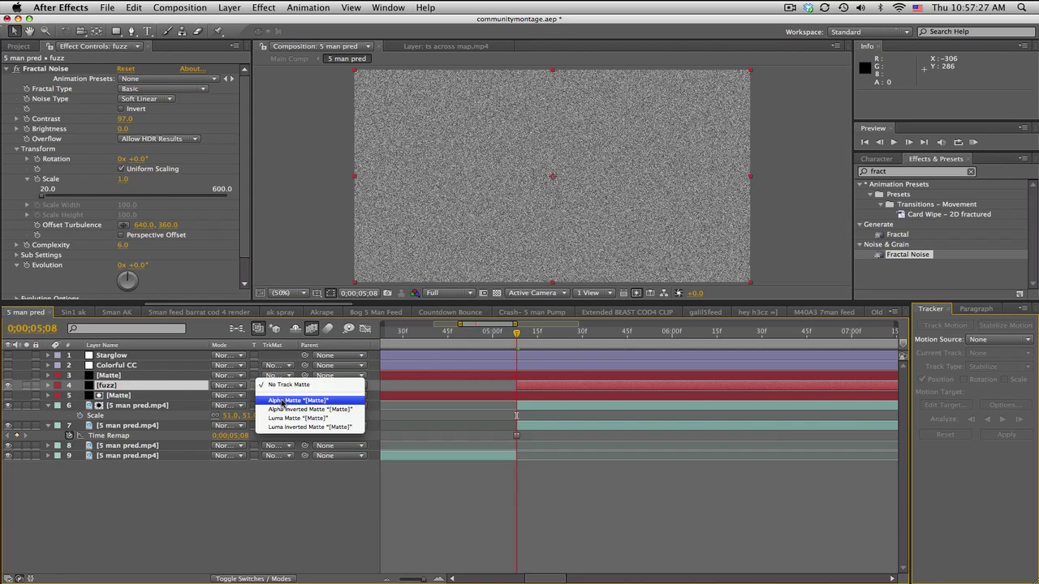
{"action": "left_click", "coordinate": [282, 400]}
{"action": "left_click_drag", "start_coordinate": [520, 333], "coordinate": [537, 334]}
{"action": "key", "text": "space"}
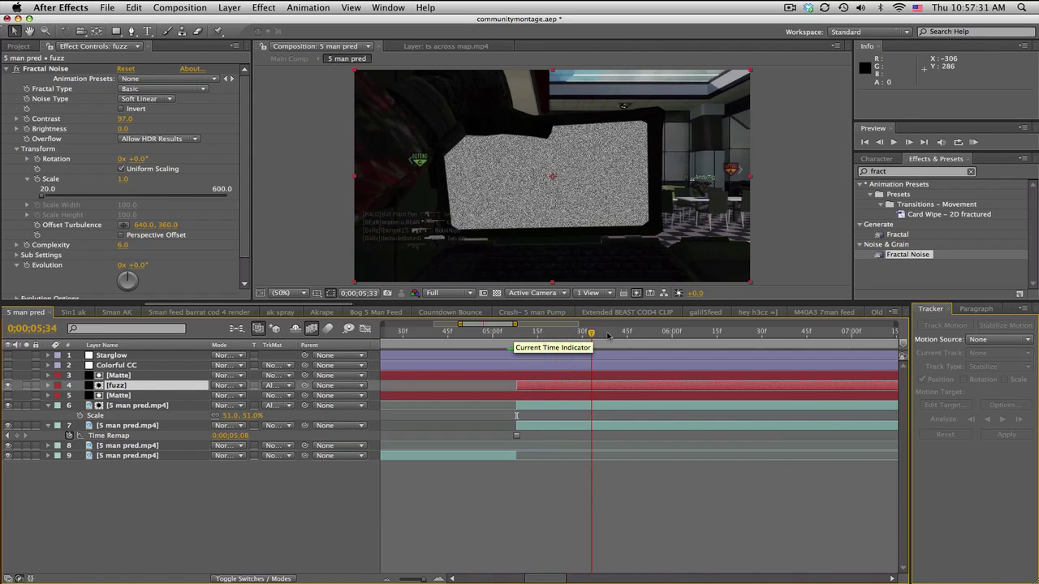
{"action": "left_click_drag", "start_coordinate": [516, 325], "coordinate": [573, 325]}
Keyframe the fuzz Opacity fading from 100% to 0%, with the fade ending at 0;00;06;15.
{"action": "left_click", "coordinate": [191, 387]}
{"action": "key", "text": "t"}
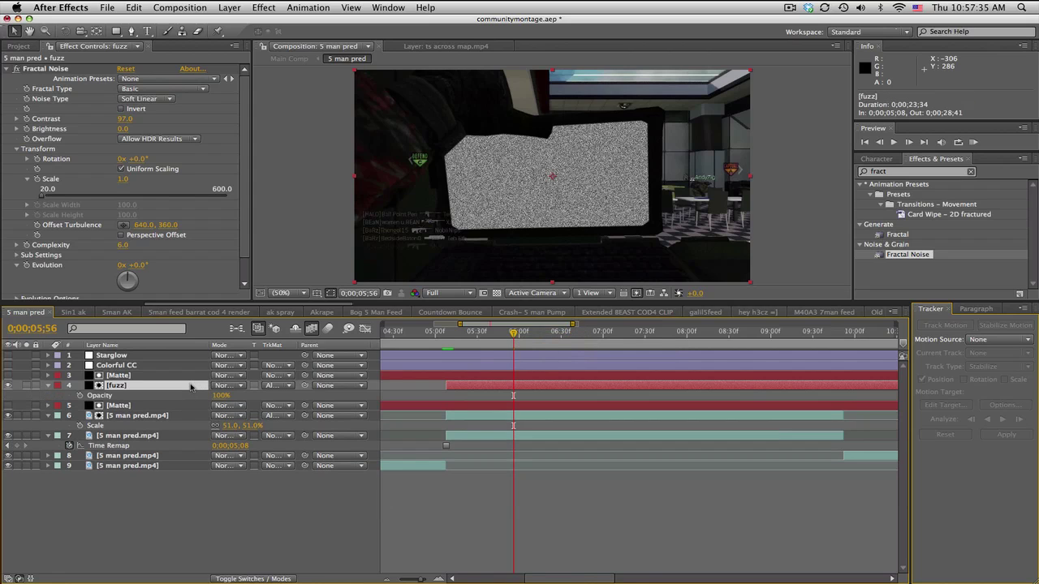
{"action": "left_click", "coordinate": [79, 395]}
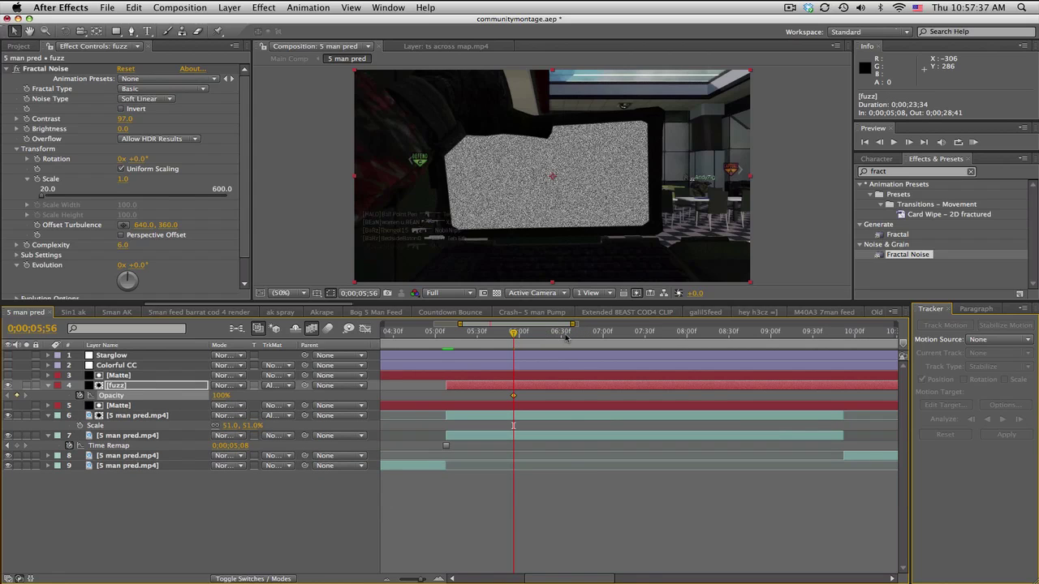
{"action": "left_click_drag", "start_coordinate": [564, 335], "coordinate": [577, 333]}
{"action": "left_click_drag", "start_coordinate": [223, 395], "coordinate": [144, 399]}
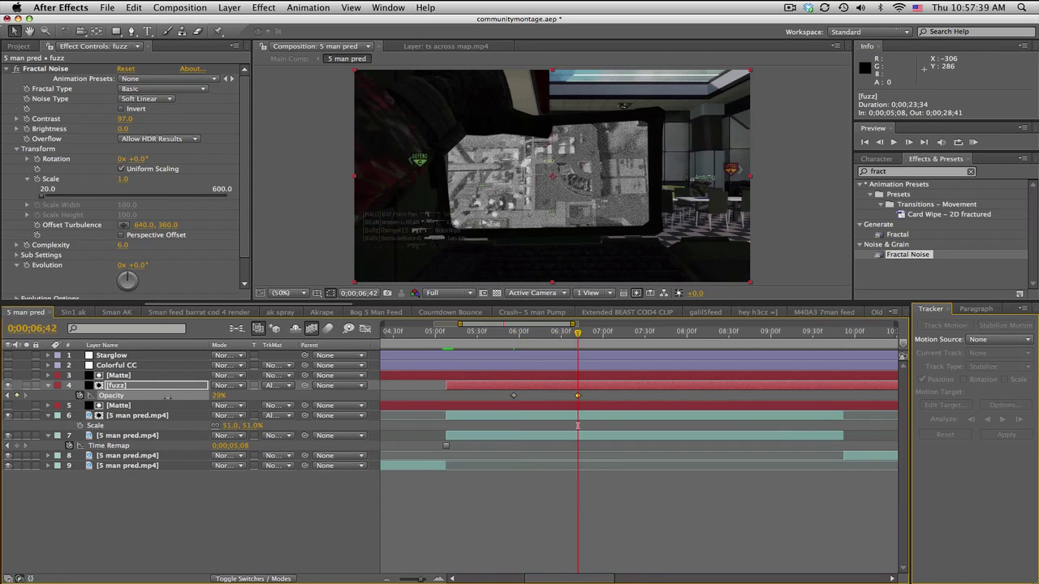
{"action": "left_click_drag", "start_coordinate": [493, 336], "coordinate": [592, 335]}
{"action": "left_click_drag", "start_coordinate": [593, 403], "coordinate": [498, 396]}
{"action": "left_click_drag", "start_coordinate": [572, 395], "coordinate": [546, 397]}
{"action": "left_click", "coordinate": [470, 333]}
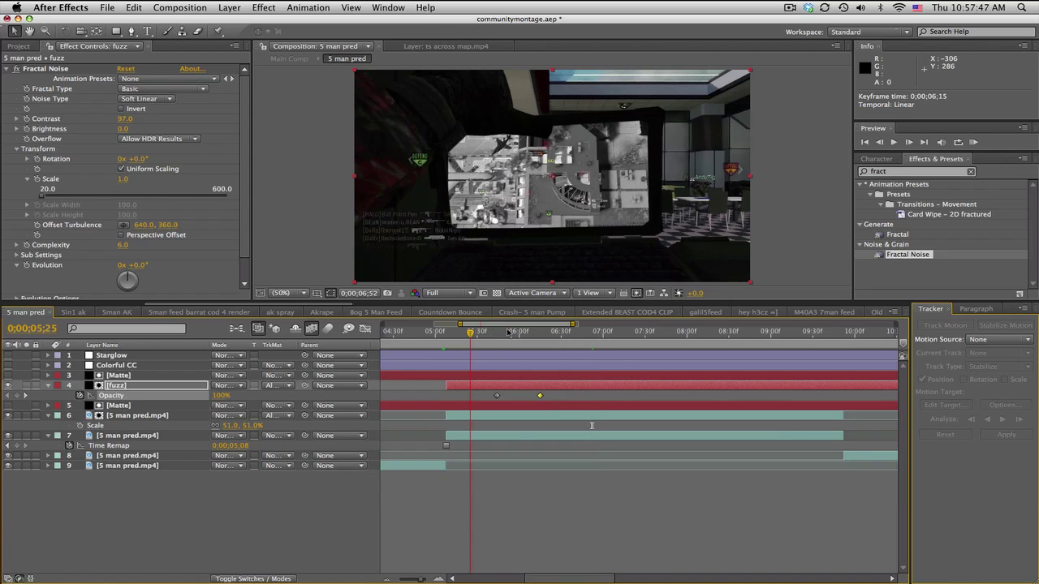
{"action": "left_click_drag", "start_coordinate": [509, 333], "coordinate": [471, 335]}
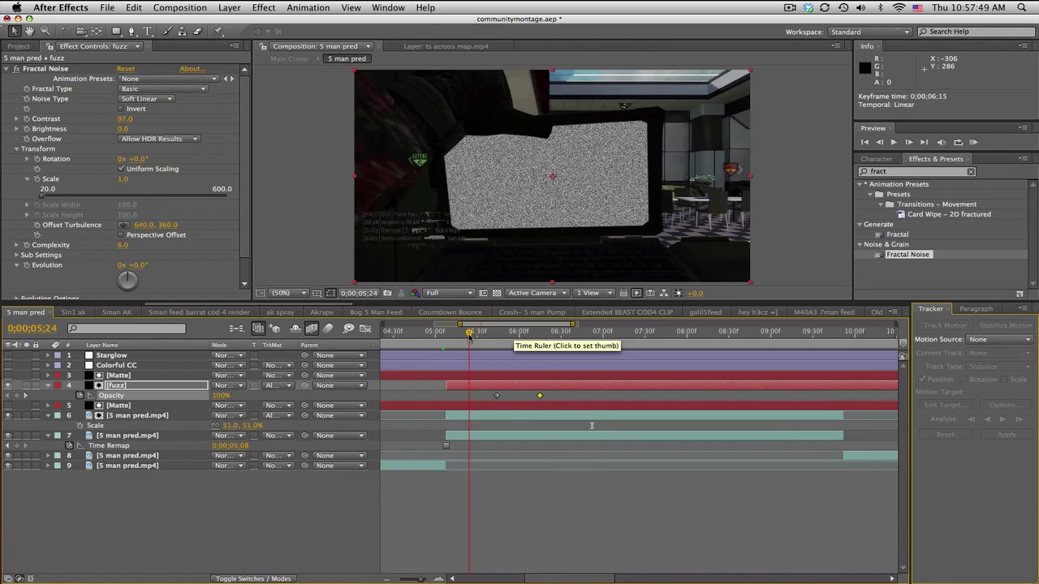
Drive the fuzz noise's Evolution with a time*3000 expression and preview the animated static.
{"action": "left_click", "coordinate": [175, 387]}
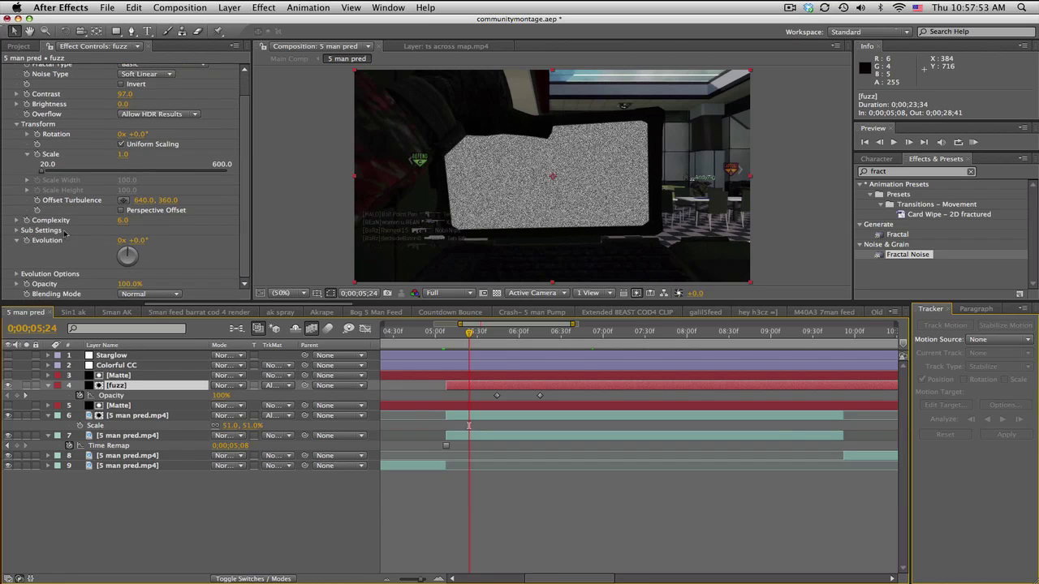
{"action": "left_click", "coordinate": [27, 241], "text": "alt"}
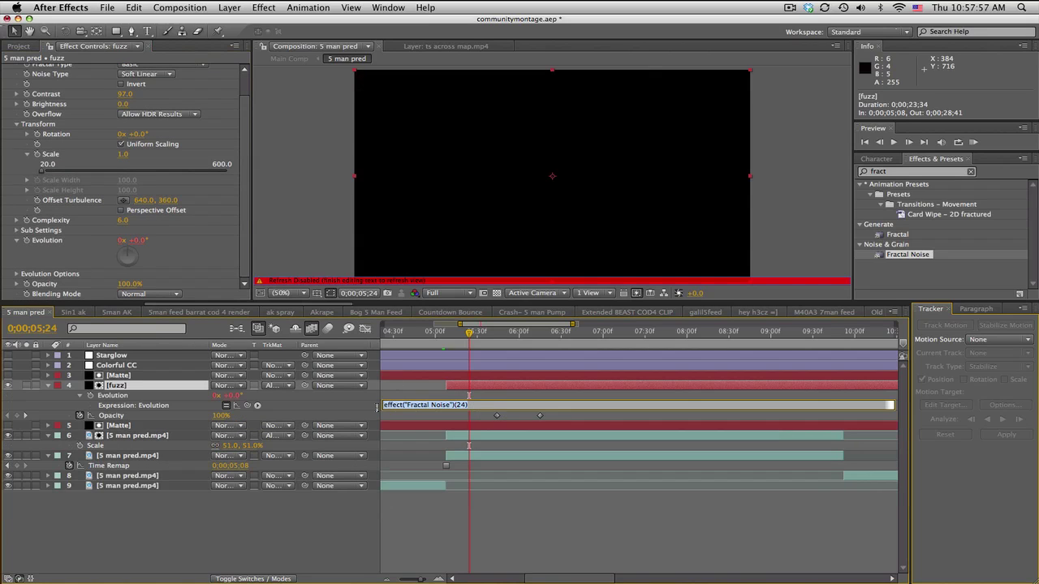
{"action": "type", "text": "time*3000"}
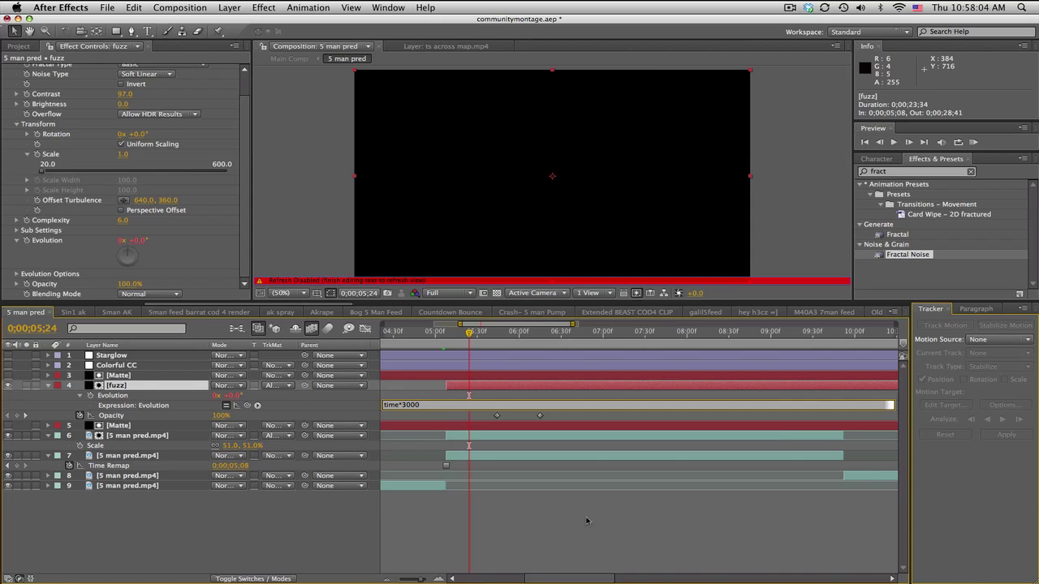
{"action": "left_click", "coordinate": [587, 520]}
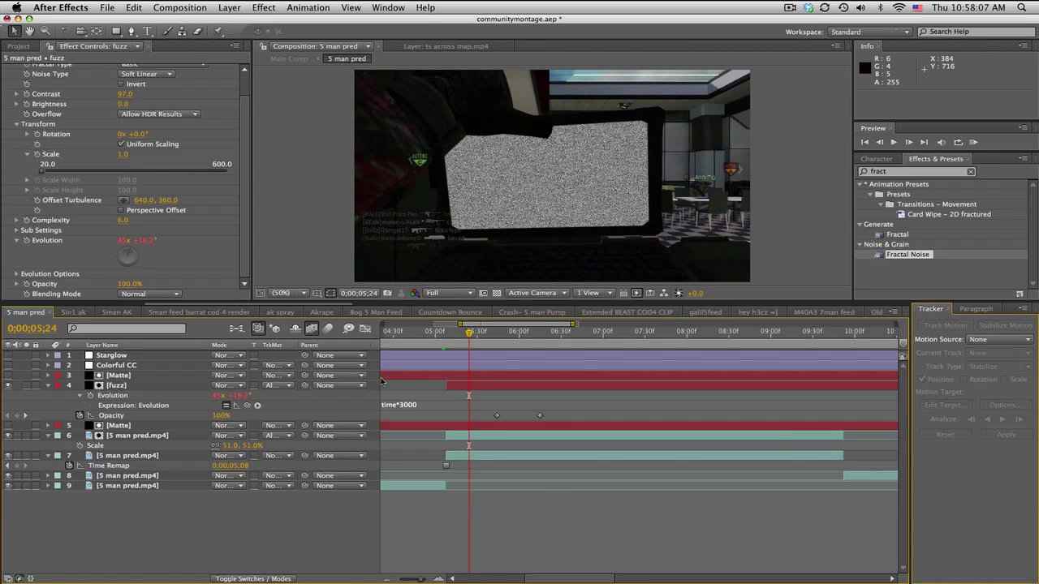
{"action": "left_click_drag", "start_coordinate": [469, 332], "coordinate": [586, 332]}
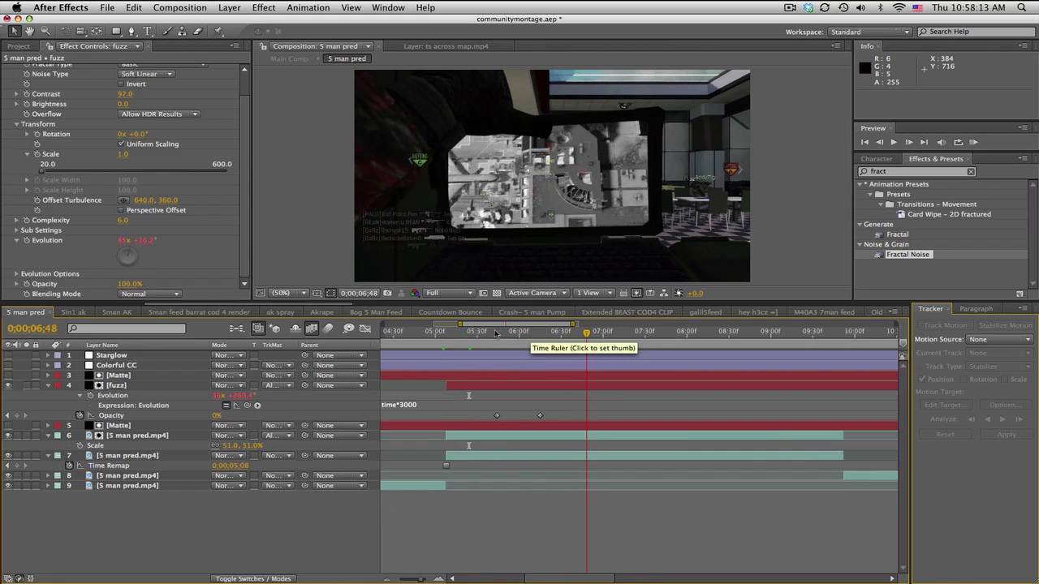
Drag Top 5 Plays, Week 13.mp3 from the Project panel into the 5 man pred timeline.
{"action": "left_click_drag", "start_coordinate": [459, 325], "coordinate": [424, 324]}
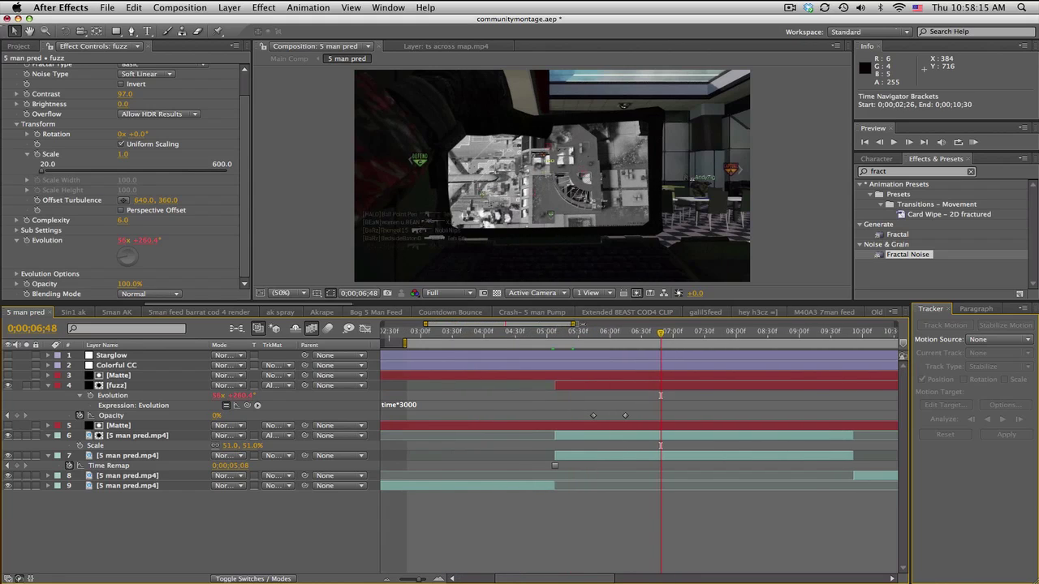
{"action": "left_click_drag", "start_coordinate": [575, 324], "coordinate": [658, 324]}
{"action": "left_click_drag", "start_coordinate": [544, 336], "coordinate": [499, 335]}
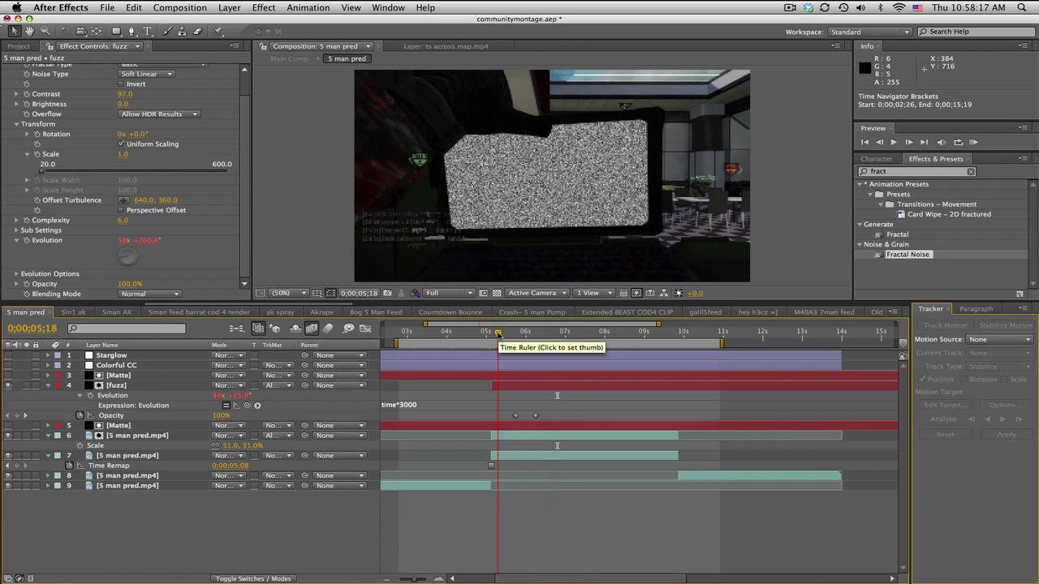
{"action": "left_click", "coordinate": [15, 47]}
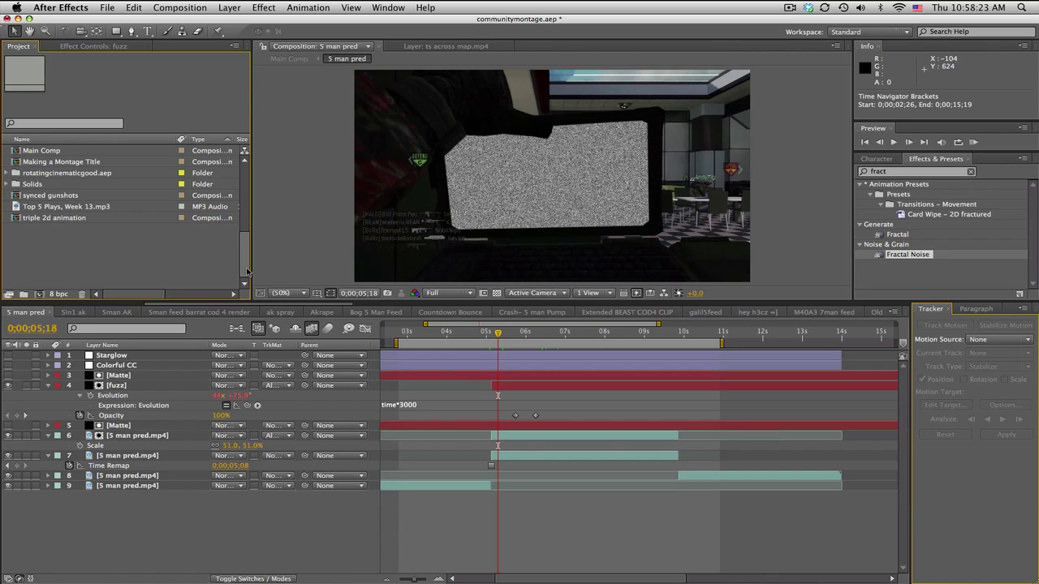
{"action": "scroll", "coordinate": [248, 272], "scroll_direction": "up", "scroll_amount": 1}
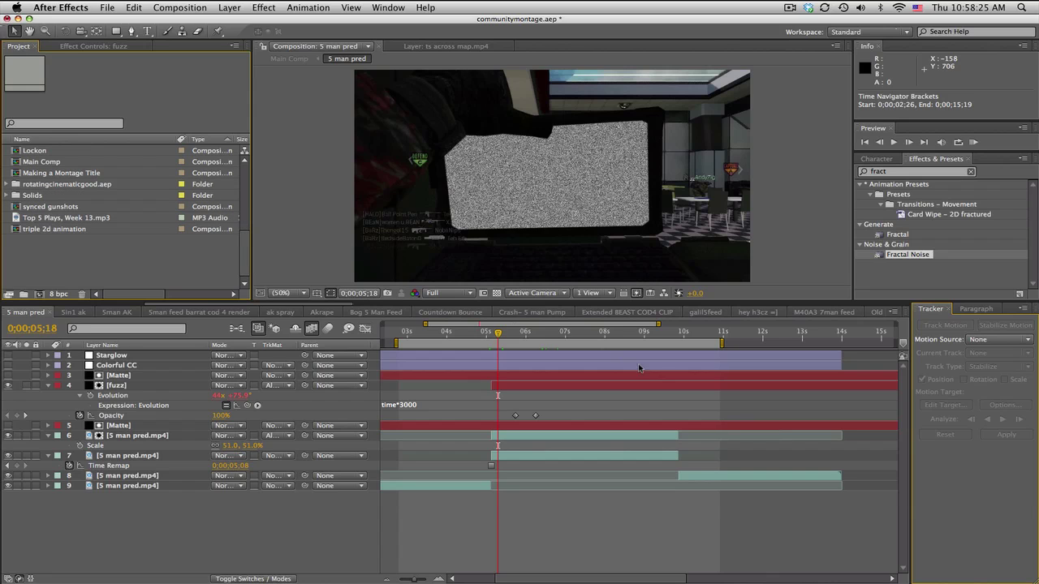
{"action": "left_click_drag", "start_coordinate": [499, 330], "coordinate": [579, 335]}
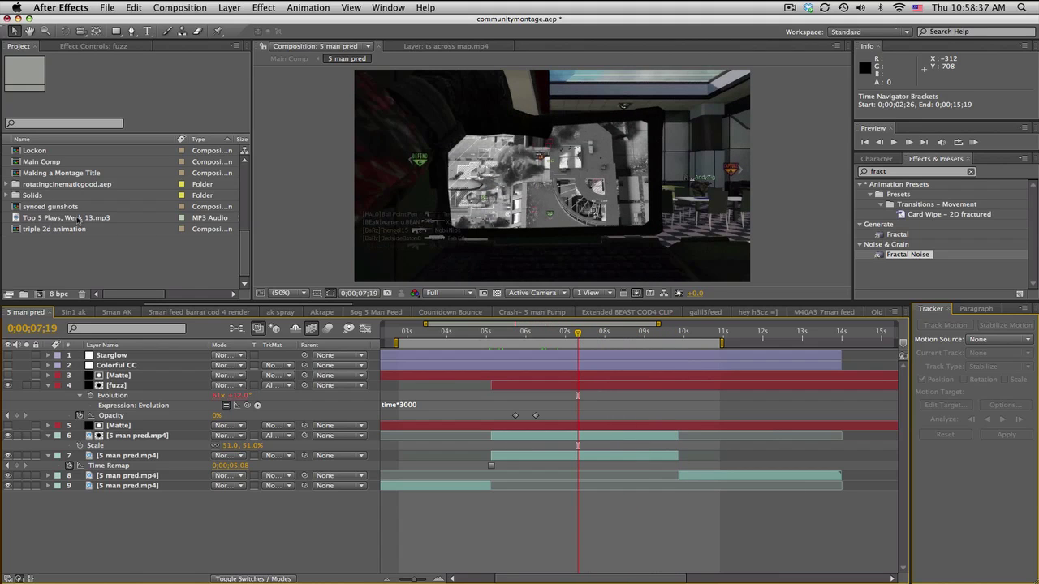
{"action": "left_click_drag", "start_coordinate": [78, 219], "coordinate": [132, 502]}
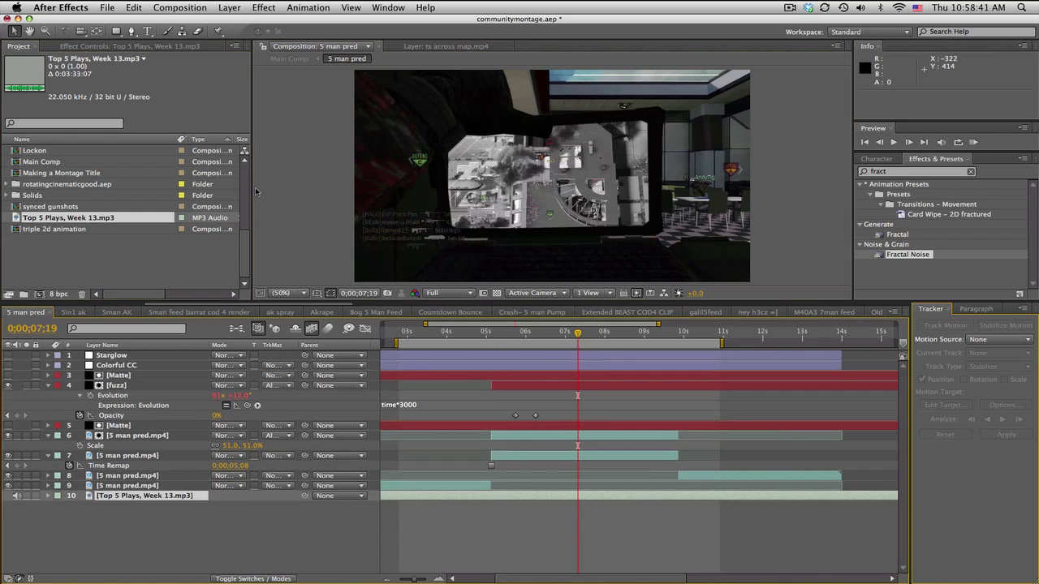
Temporarily lengthen the composition duration in Composition Settings.
{"action": "left_click", "coordinate": [195, 7]}
{"action": "left_click", "coordinate": [199, 38]}
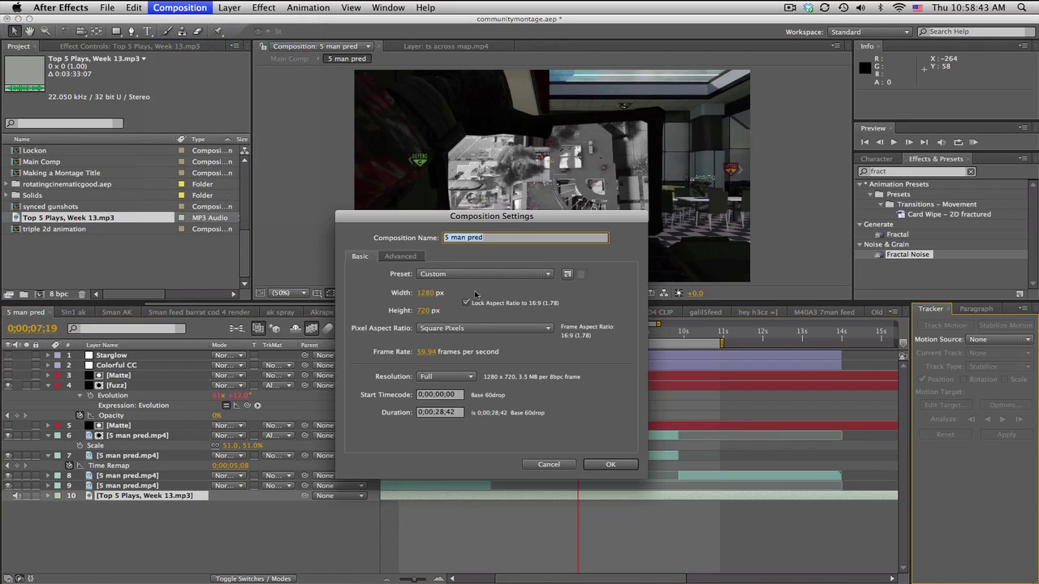
{"action": "left_click", "coordinate": [435, 413]}
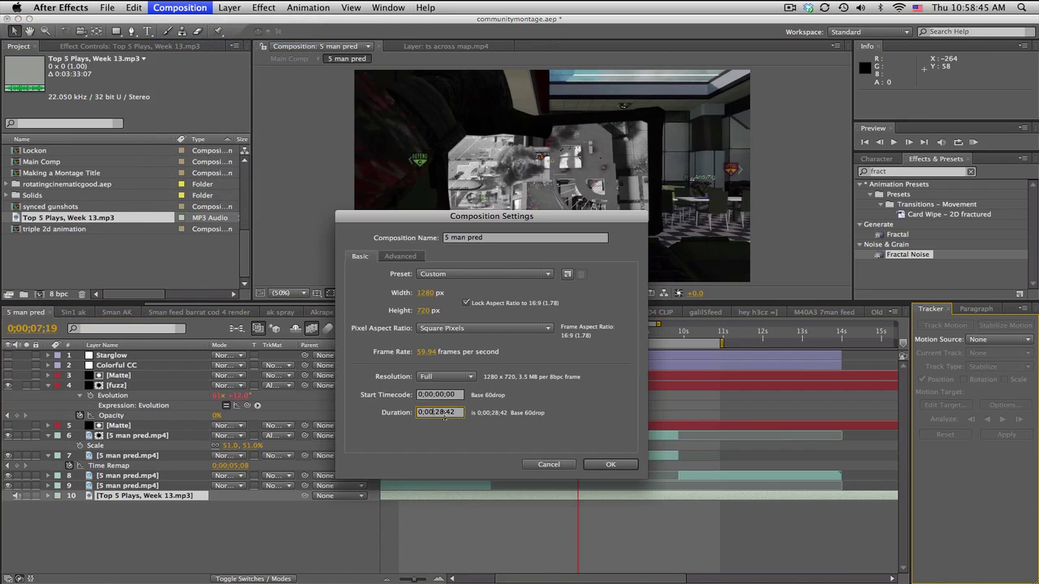
{"action": "key", "text": "Return"}
Slide the music layer to start at -0;02;04;04 and trim its end to 0;00;16;57.
{"action": "left_click_drag", "start_coordinate": [420, 325], "coordinate": [877, 377]}
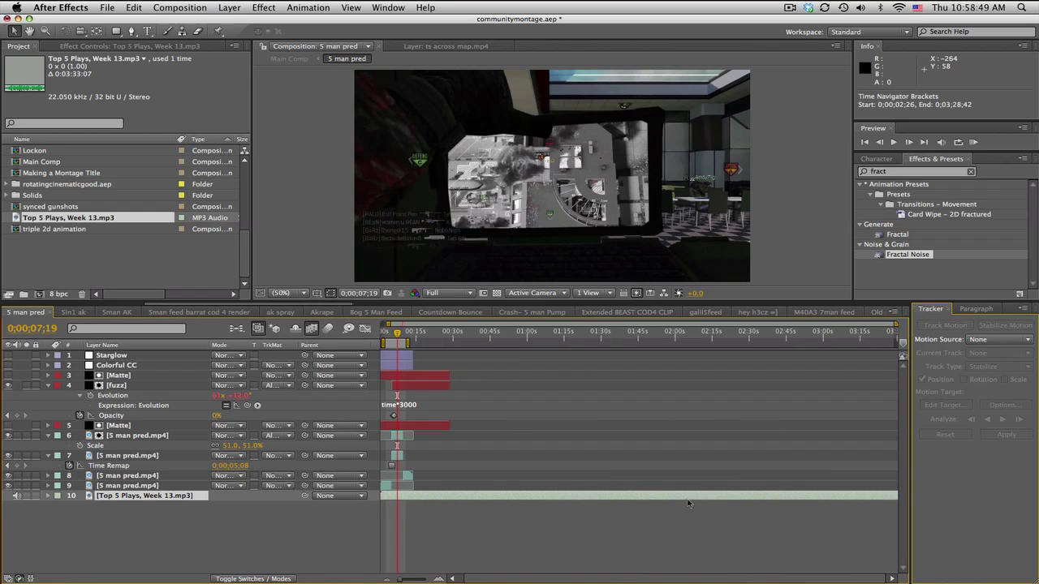
{"action": "left_click_drag", "start_coordinate": [689, 503], "coordinate": [391, 499]}
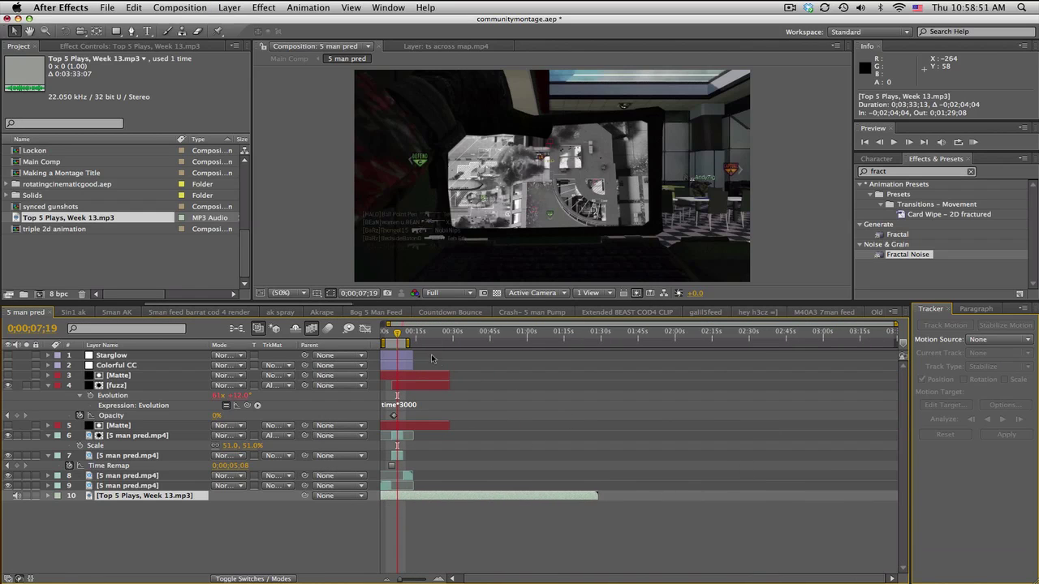
{"action": "left_click_drag", "start_coordinate": [599, 495], "coordinate": [432, 504]}
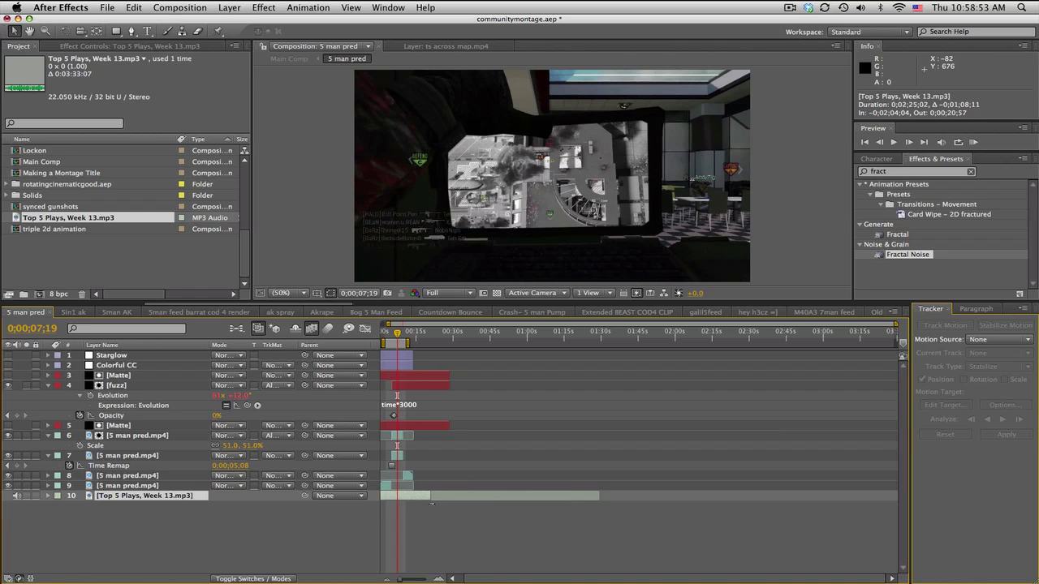
Reset the composition duration to 0;00;28;42.
{"action": "left_click", "coordinate": [180, 7]}
{"action": "left_click", "coordinate": [194, 43]}
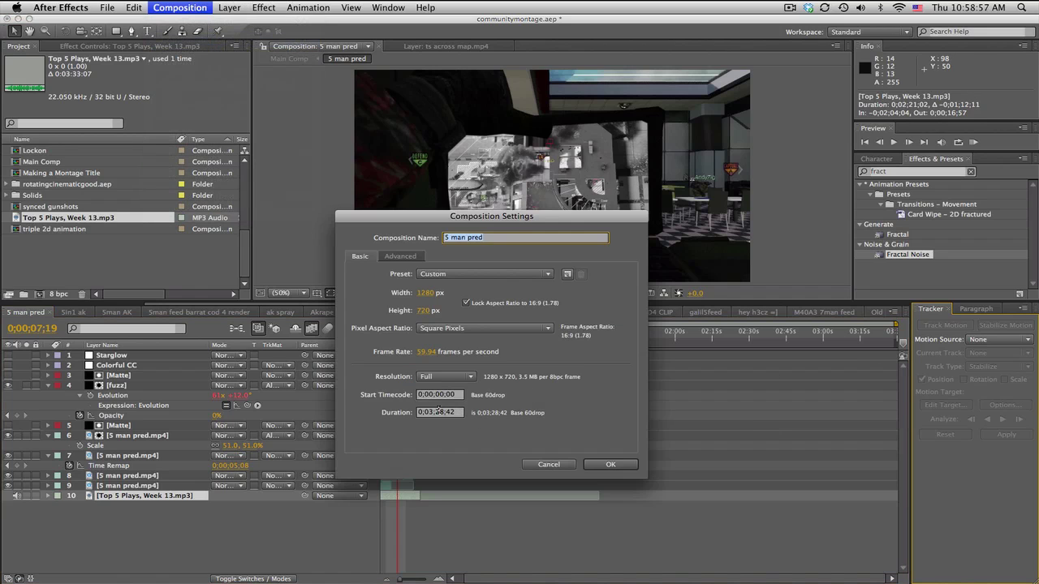
{"action": "left_click", "coordinate": [433, 412]}
{"action": "key", "text": "Return"}
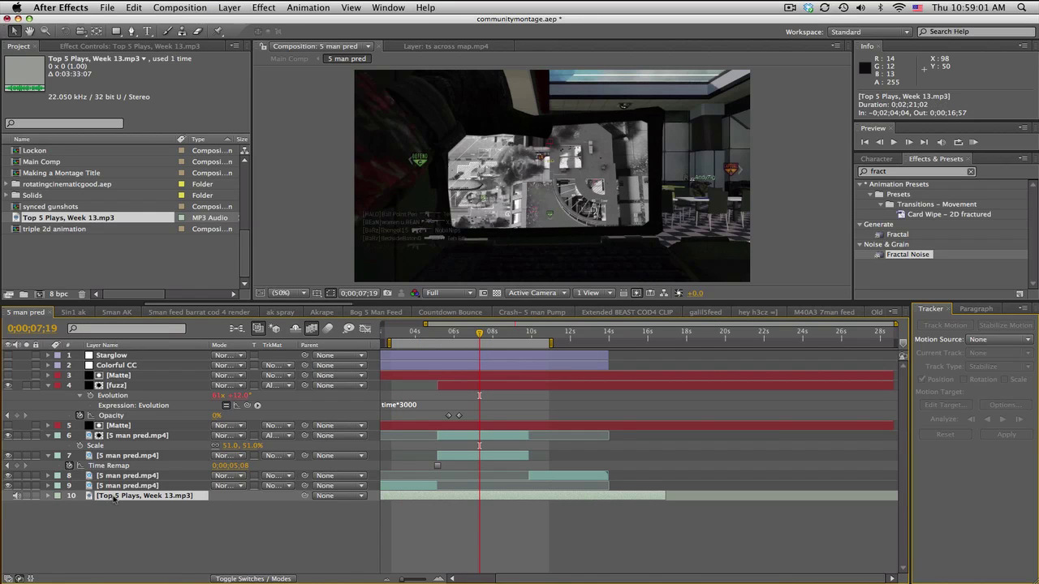
Show the music waveform, nudge it to match the footage, and RAM preview at Quarter resolution.
{"action": "key", "text": "l"}
{"action": "key", "text": "l"}
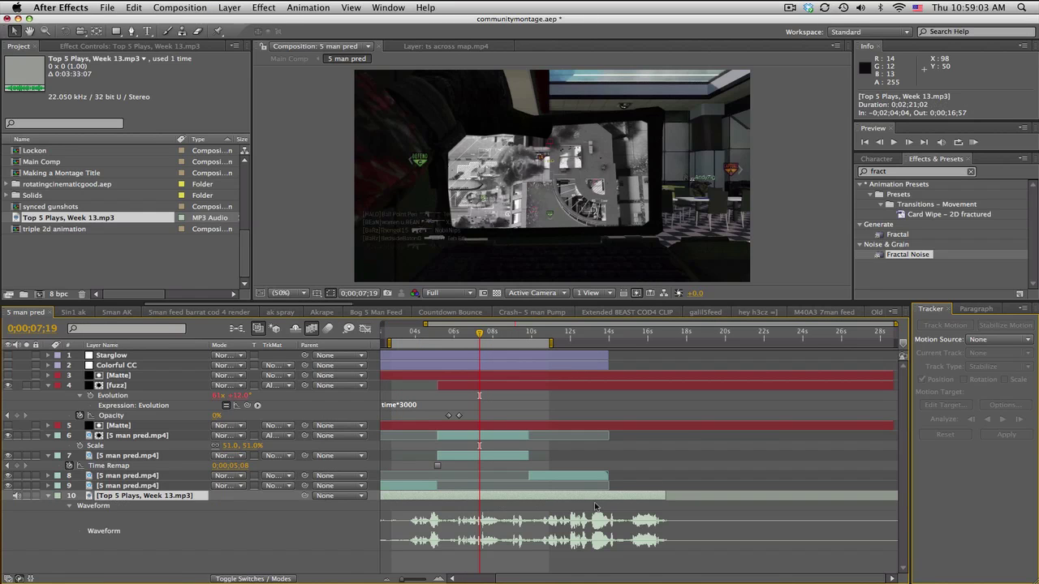
{"action": "left_click_drag", "start_coordinate": [593, 500], "coordinate": [529, 500]}
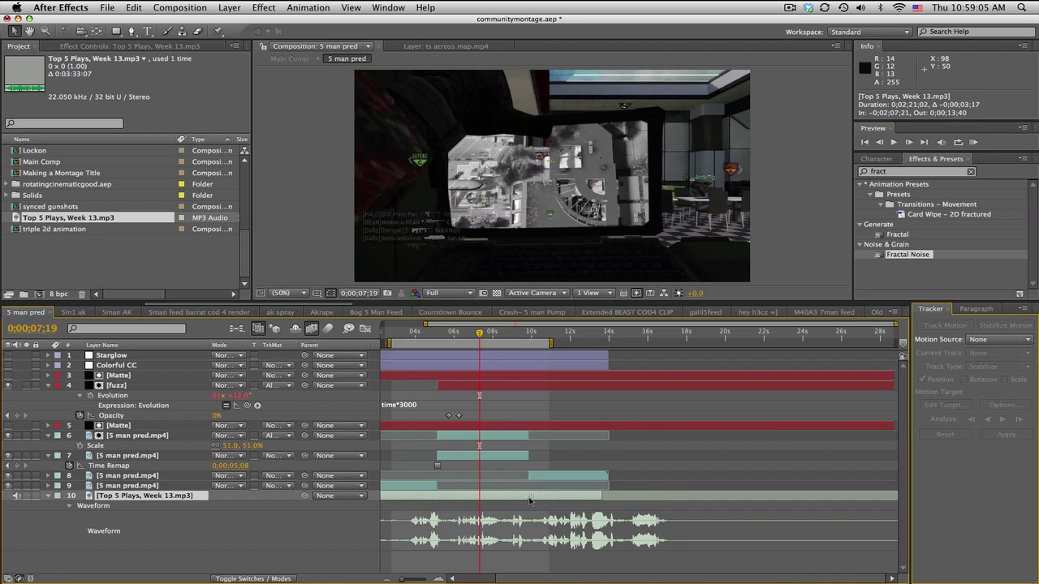
{"action": "left_click", "coordinate": [446, 293]}
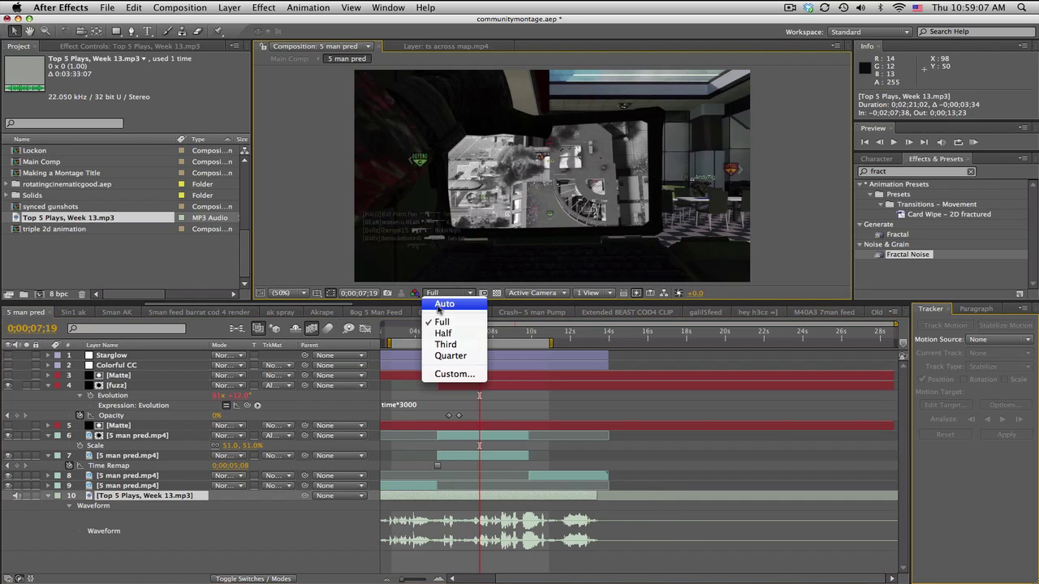
{"action": "left_click", "coordinate": [445, 356]}
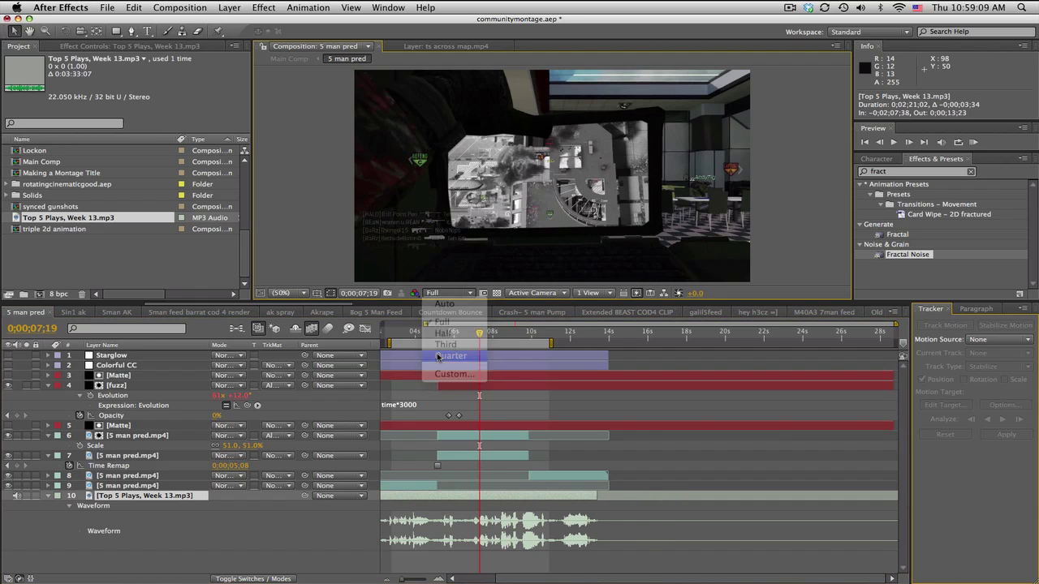
{"action": "left_click", "coordinate": [974, 143]}
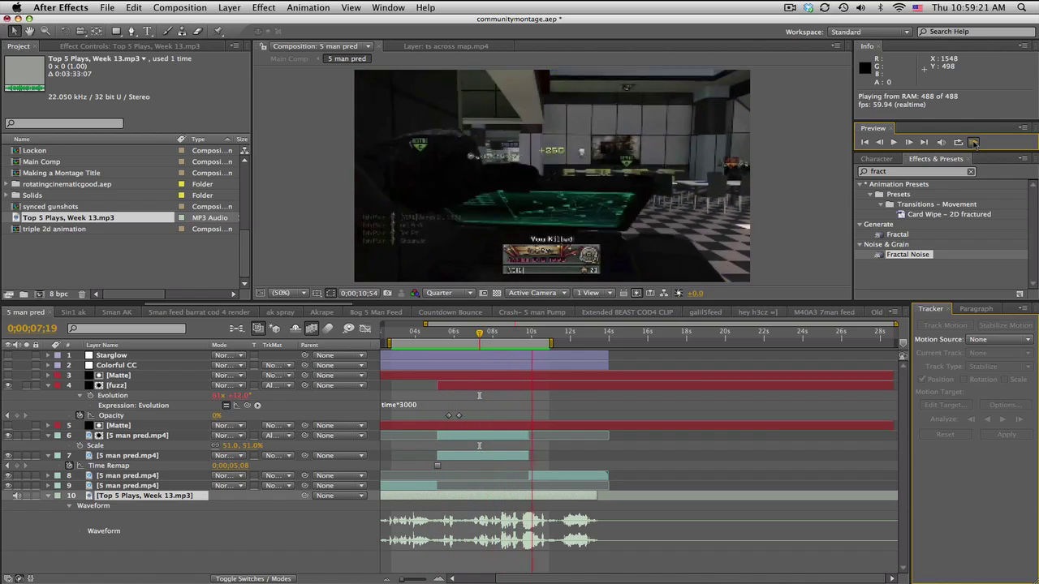
{"action": "left_click", "coordinate": [484, 419]}
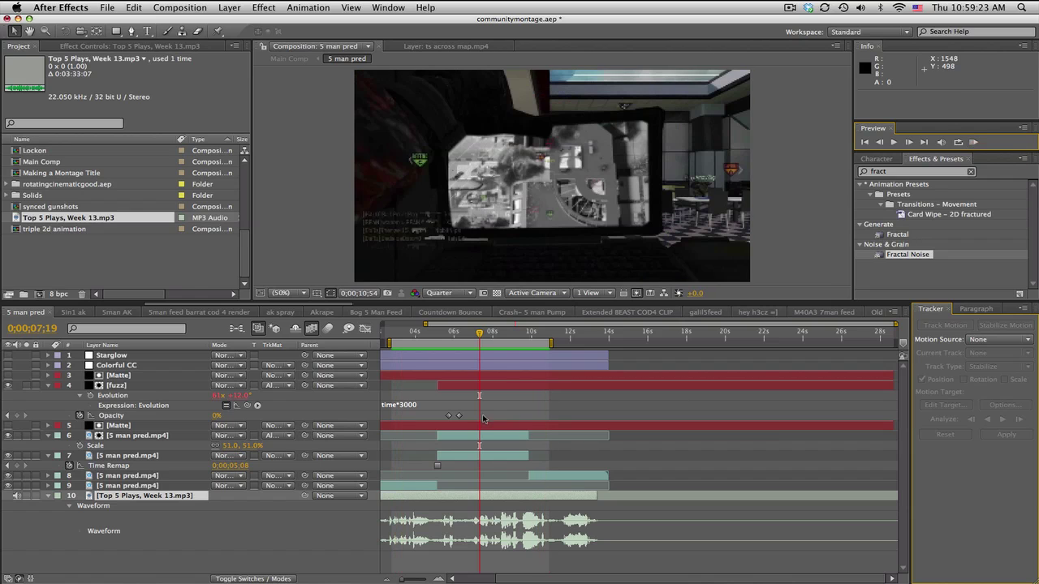
Trim the audio layer to start at 07;29 and preview it with sound.
{"action": "key", "text": "space"}
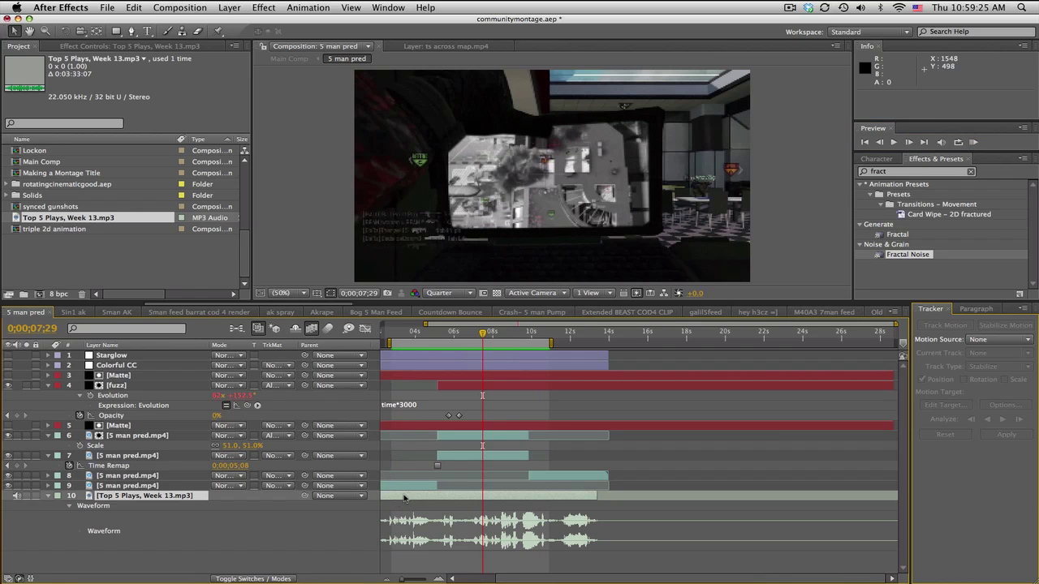
{"action": "key", "text": "alt+bracketleft"}
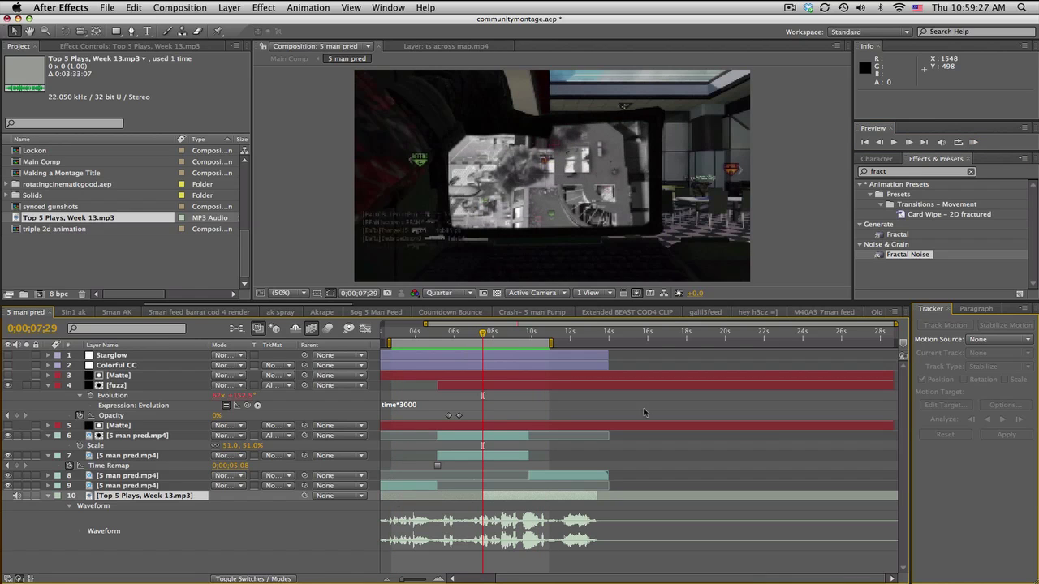
{"action": "left_click", "coordinate": [977, 142]}
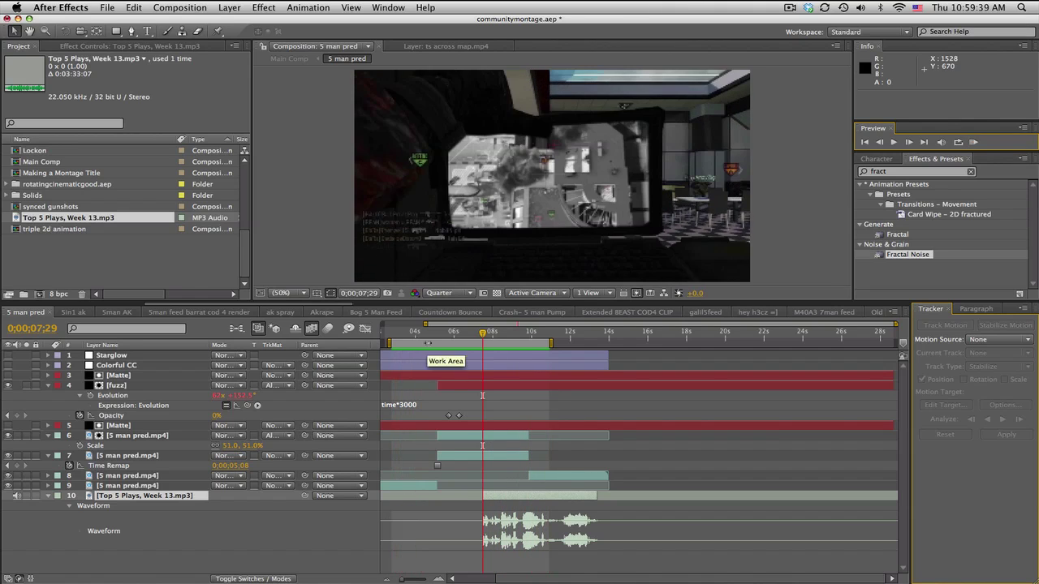
{"action": "left_click", "coordinate": [414, 332]}
{"action": "left_click_drag", "start_coordinate": [414, 332], "coordinate": [460, 333]}
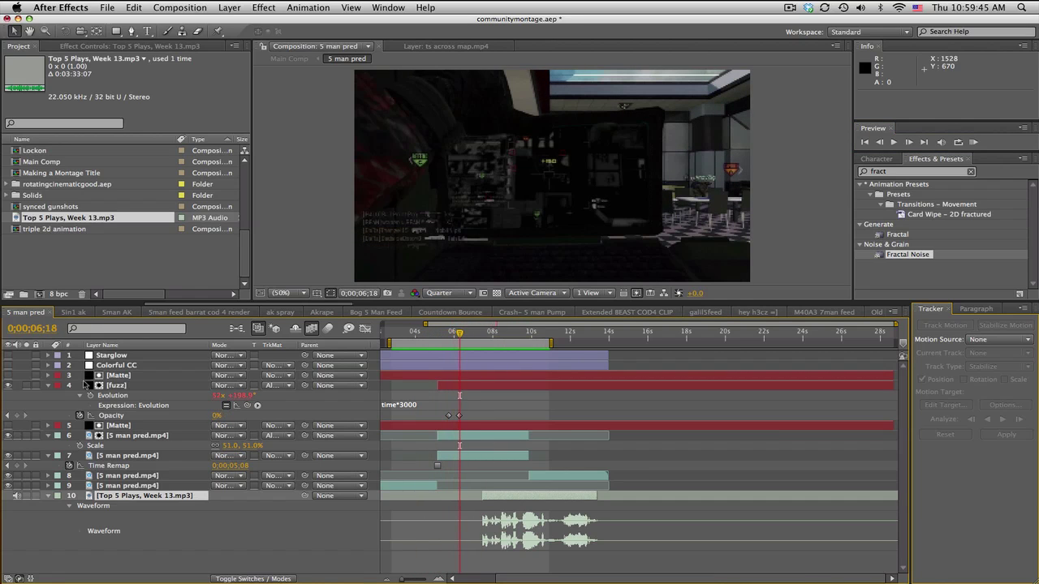
Turn the Starglow and Colorful CC layers back on and extend the audio start to 07;18.
{"action": "left_click_drag", "start_coordinate": [7, 355], "coordinate": [7, 365]}
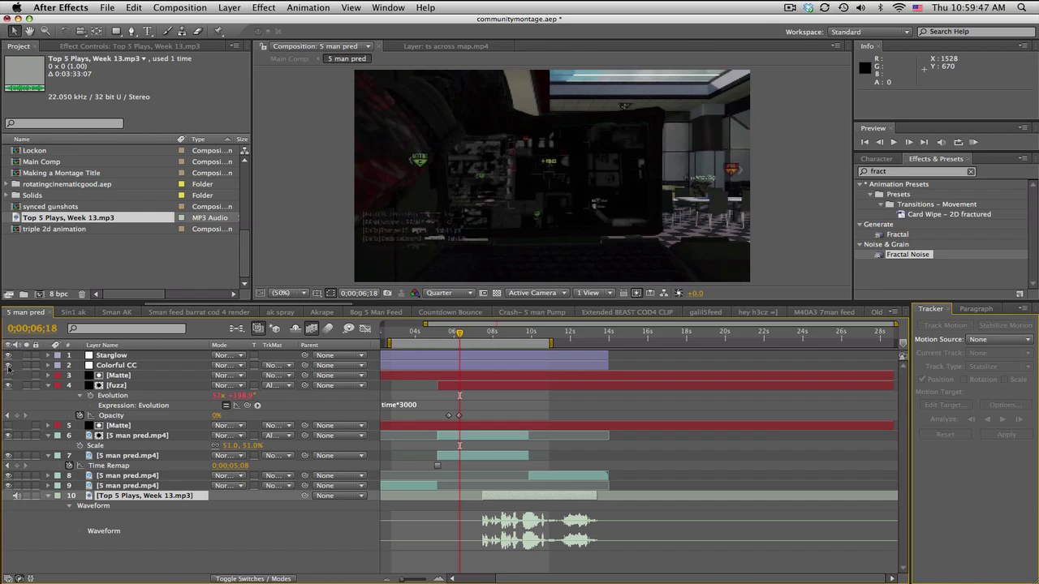
{"action": "left_click_drag", "start_coordinate": [449, 335], "coordinate": [557, 333]}
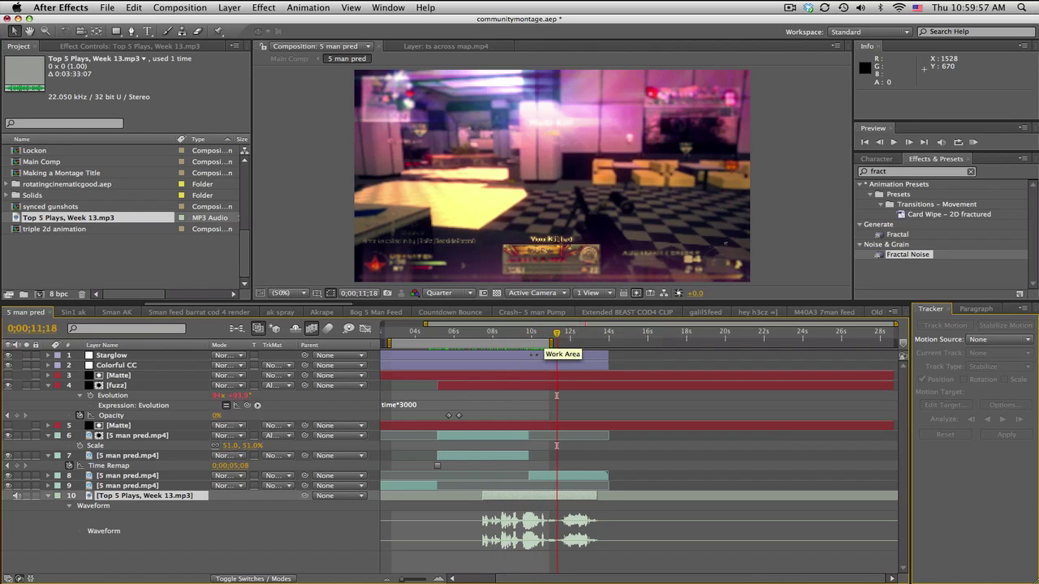
{"action": "left_click_drag", "start_coordinate": [482, 497], "coordinate": [478, 499]}
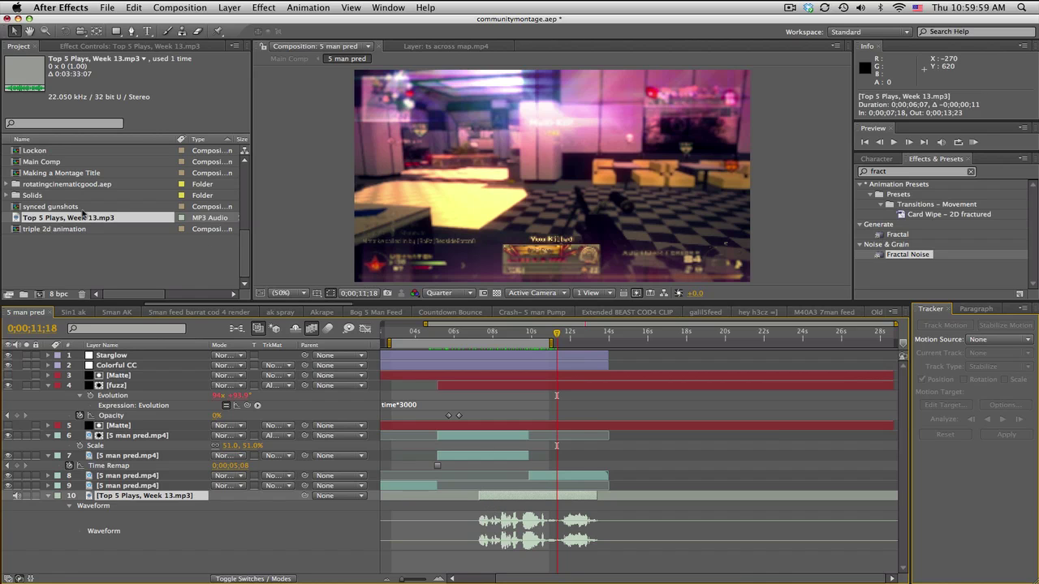
{"action": "scroll", "coordinate": [48, 313], "scroll_direction": "up", "scroll_amount": 3}
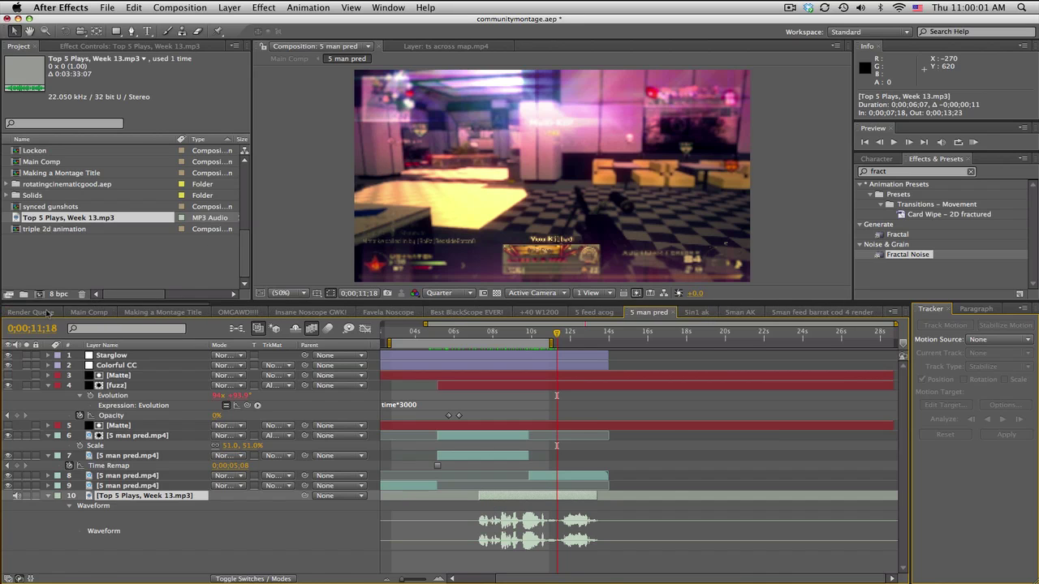
Switch to Main Comp, zoom the timeline, and select the TRIPLE COLLAT HEADSHOT ON VACANT layer.
{"action": "left_click", "coordinate": [88, 312]}
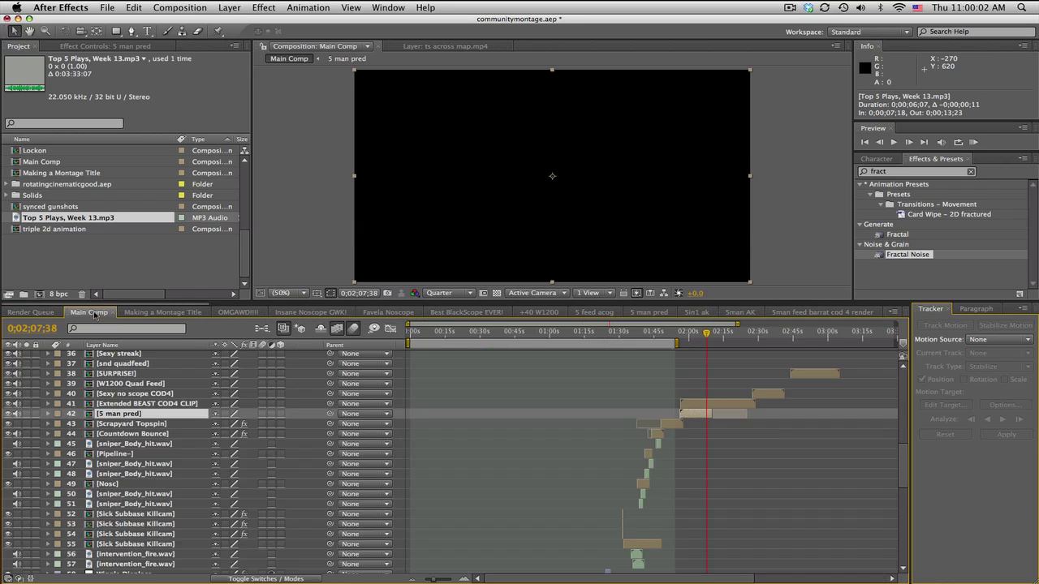
{"action": "left_click", "coordinate": [644, 333]}
{"action": "key", "text": "equal"}
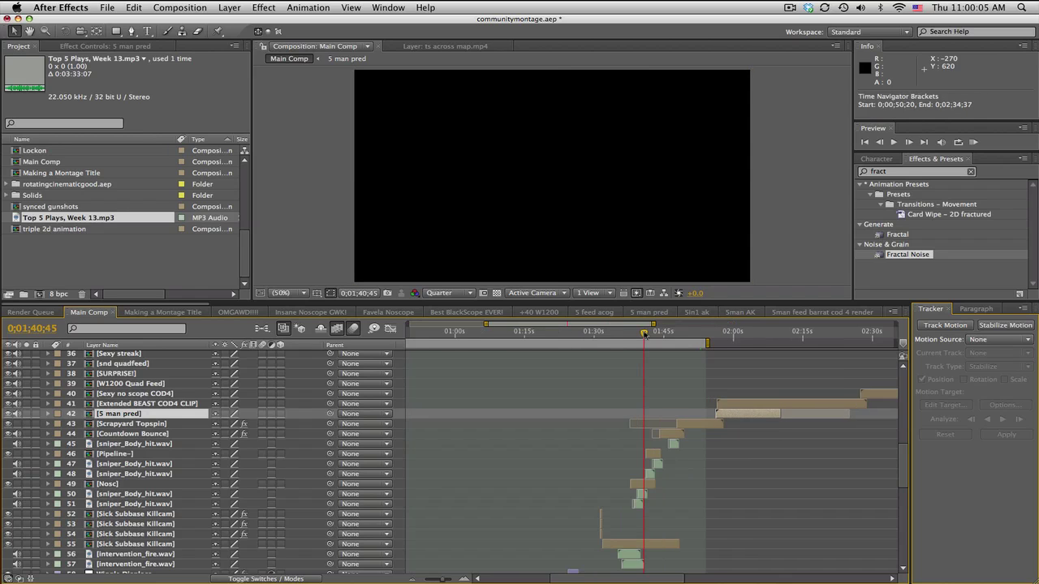
{"action": "key", "text": "equal"}
{"action": "key", "text": "equal"}
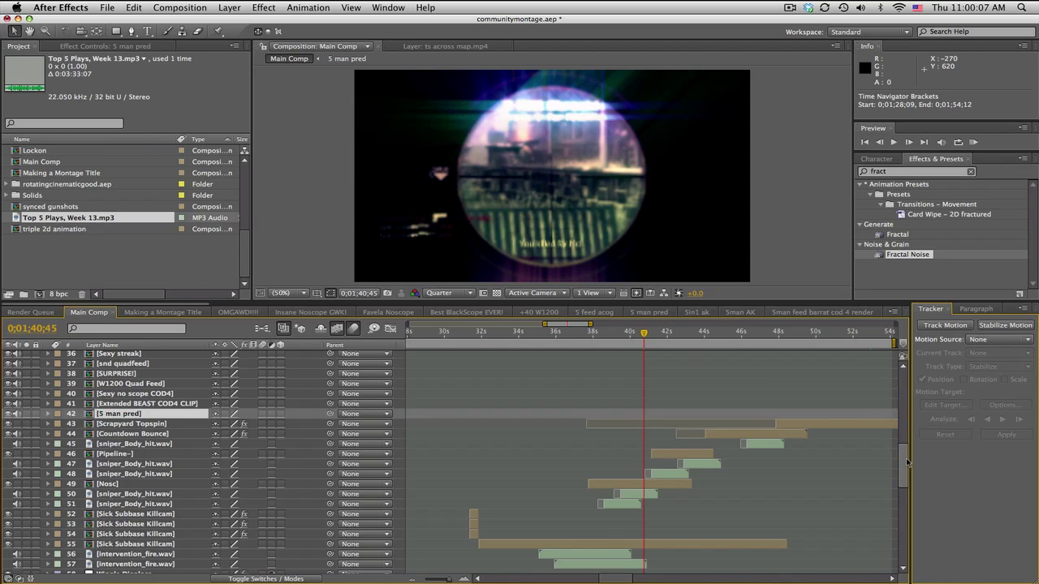
{"action": "left_click_drag", "start_coordinate": [908, 463], "coordinate": [907, 483]}
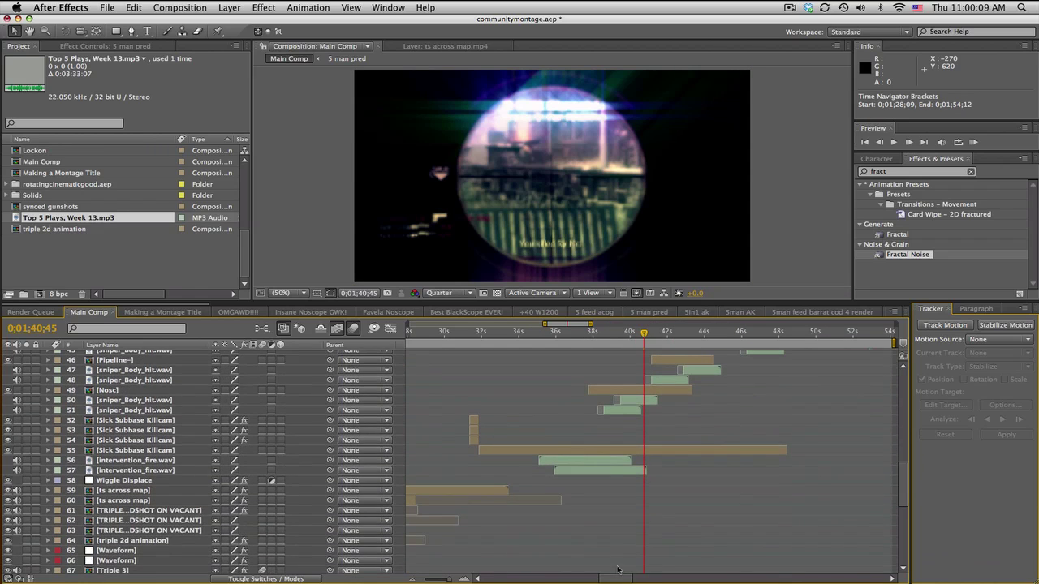
{"action": "left_click_drag", "start_coordinate": [615, 580], "coordinate": [596, 582]}
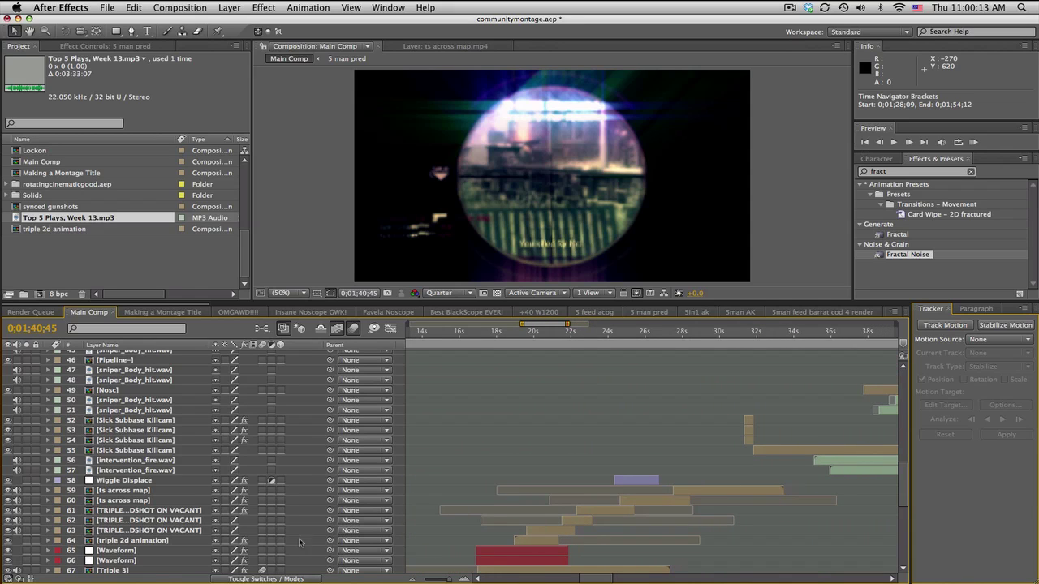
{"action": "left_click", "coordinate": [165, 530]}
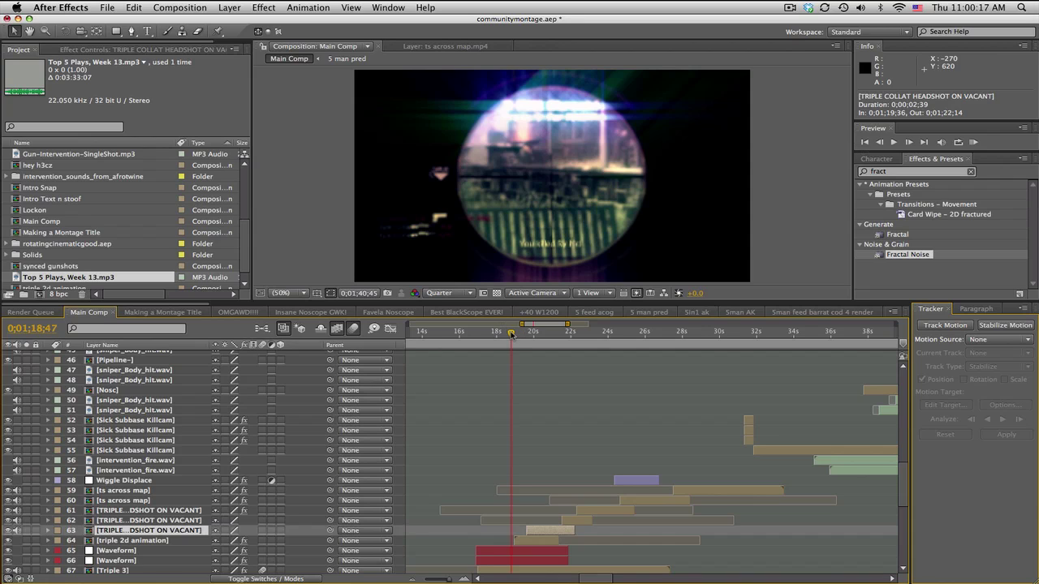
Start the work area at 1;19;14 and render a RAM preview of the transition.
{"action": "key", "text": "equal"}
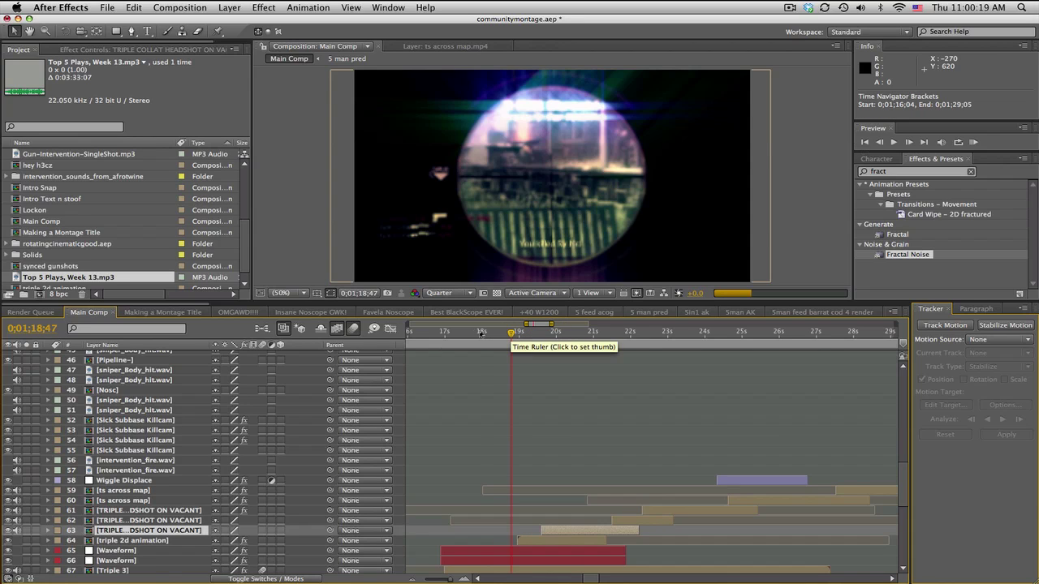
{"action": "left_click", "coordinate": [480, 333]}
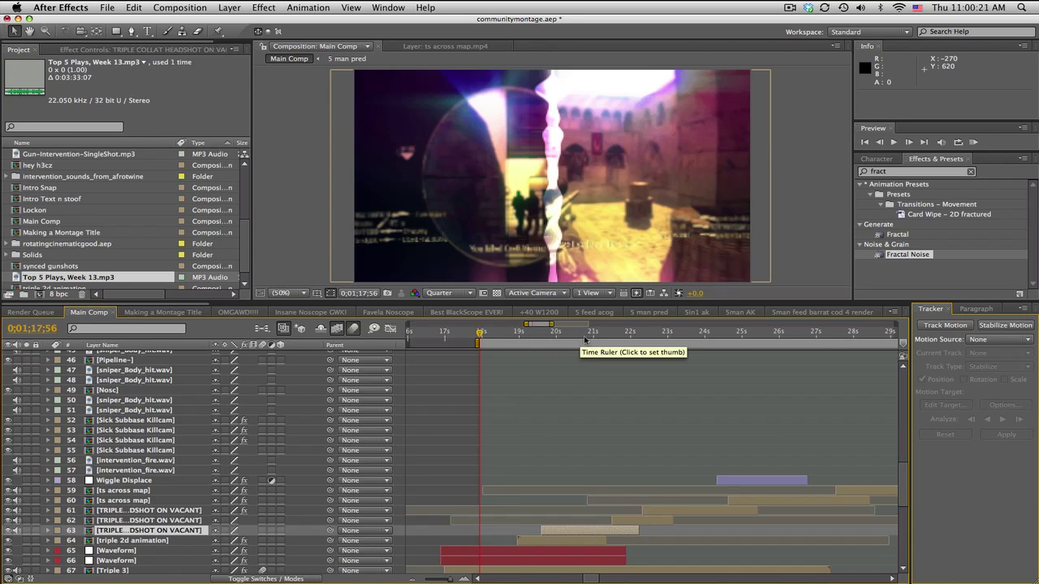
{"action": "left_click", "coordinate": [585, 339]}
{"action": "left_click", "coordinate": [523, 333]}
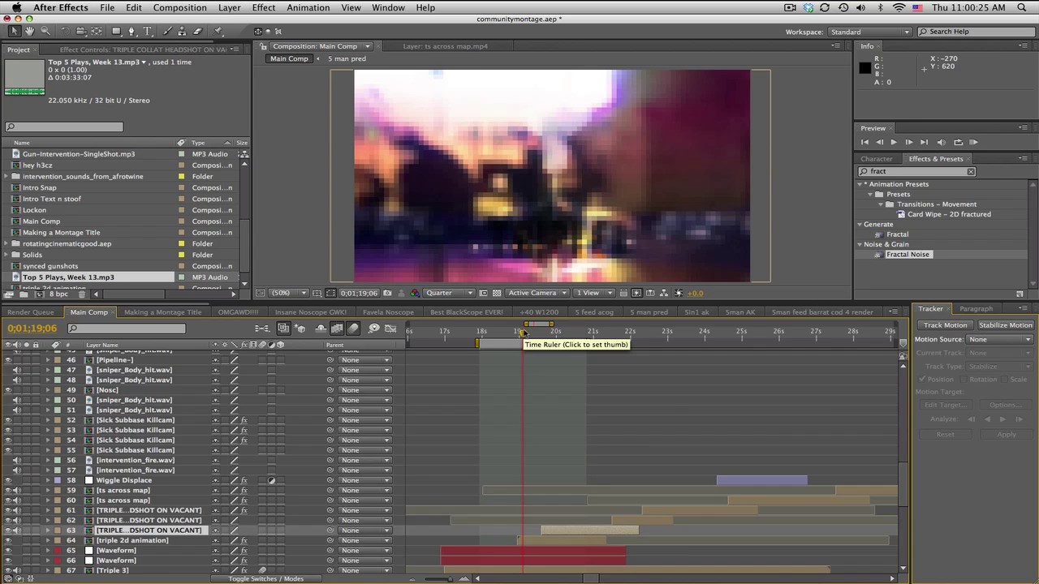
{"action": "left_click", "coordinate": [527, 333]}
{"action": "left_click_drag", "start_coordinate": [477, 343], "coordinate": [668, 343]}
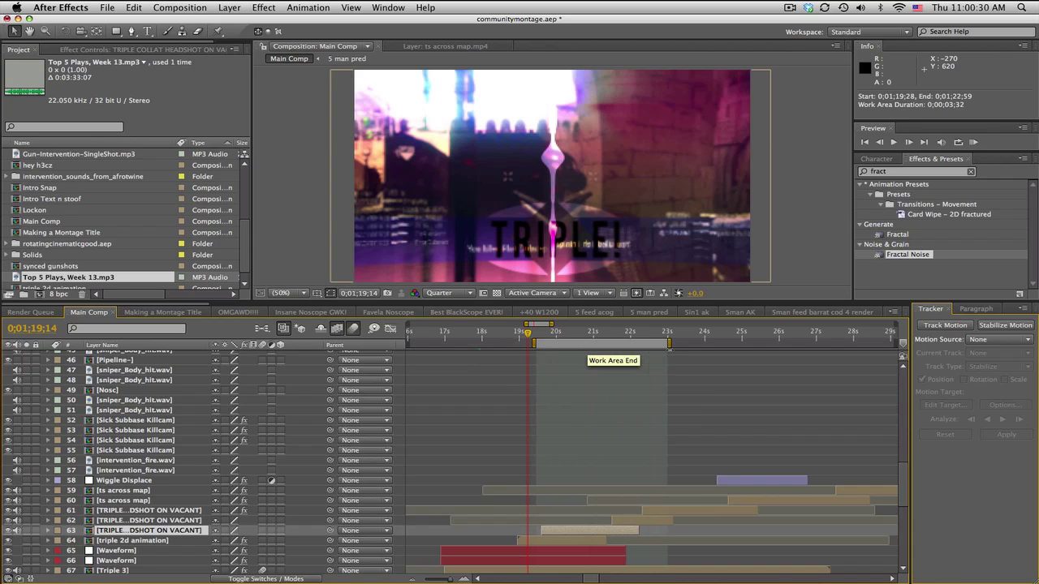
{"action": "left_click", "coordinate": [974, 143]}
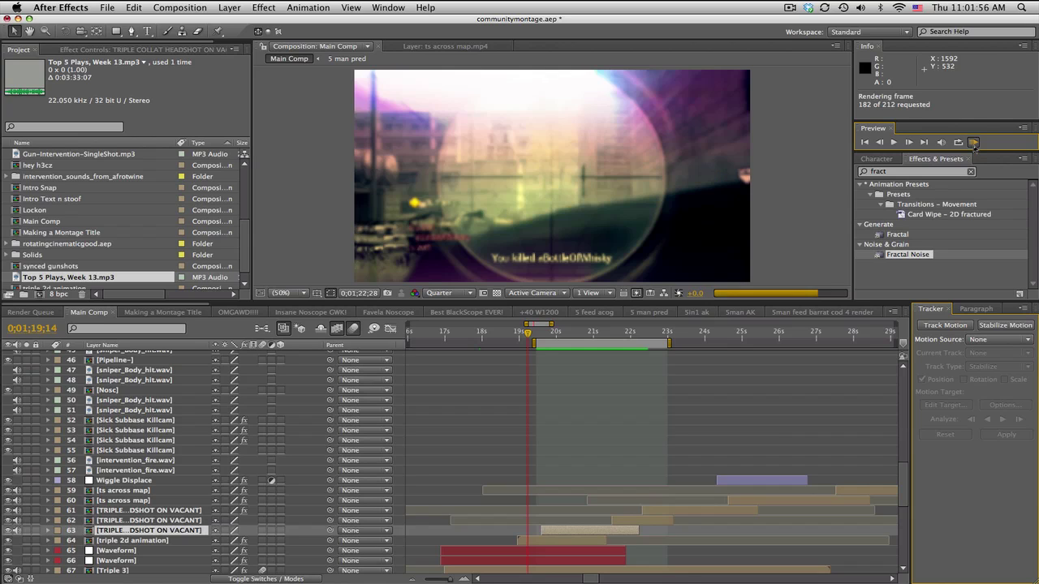
Play back the rendered preview frames and scrub to 1;20;28.
{"action": "left_click", "coordinate": [974, 142]}
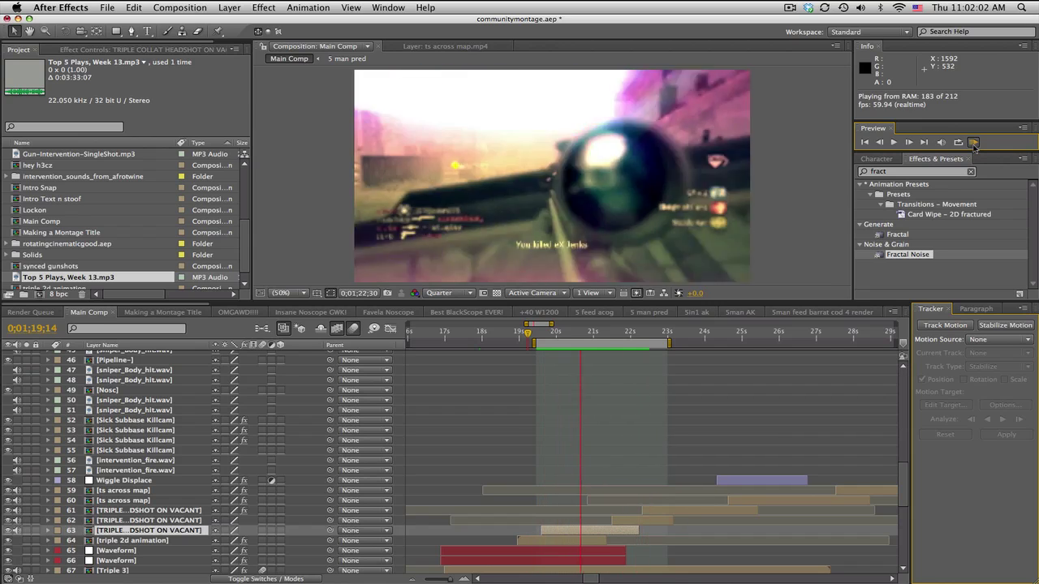
{"action": "key", "text": "space"}
{"action": "left_click_drag", "start_coordinate": [554, 334], "coordinate": [594, 333]}
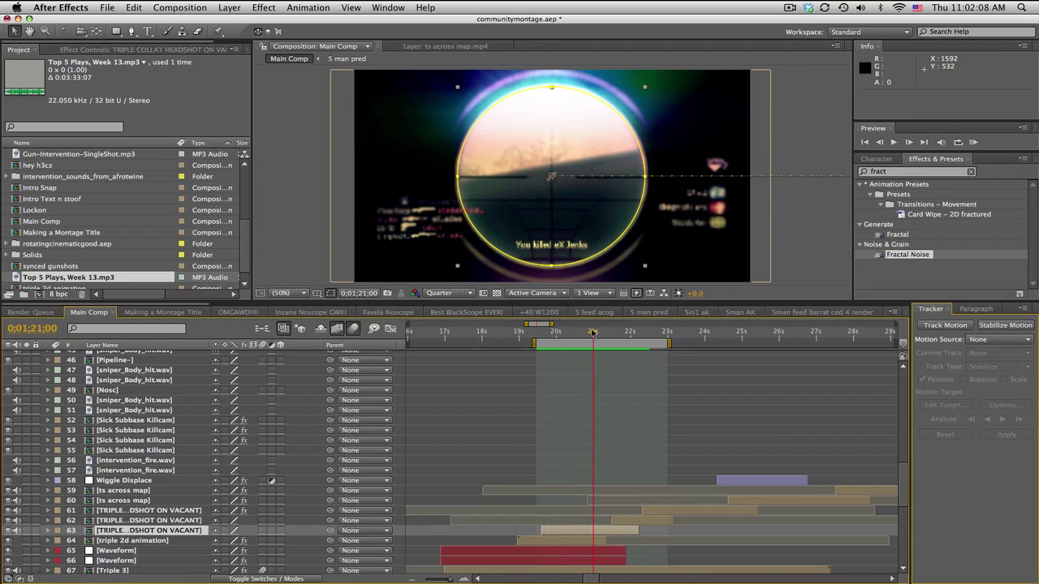
Remove layer 63's Position and Rotation keyframes.
{"action": "left_click", "coordinate": [193, 531]}
{"action": "key", "text": "u"}
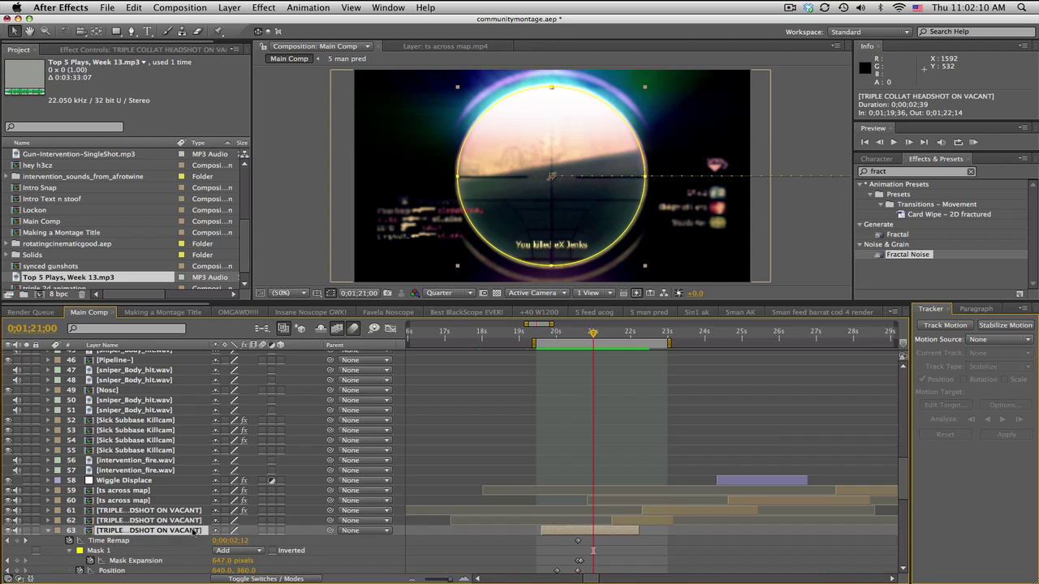
{"action": "left_click_drag", "start_coordinate": [909, 483], "coordinate": [906, 507]}
{"action": "key", "text": "="}
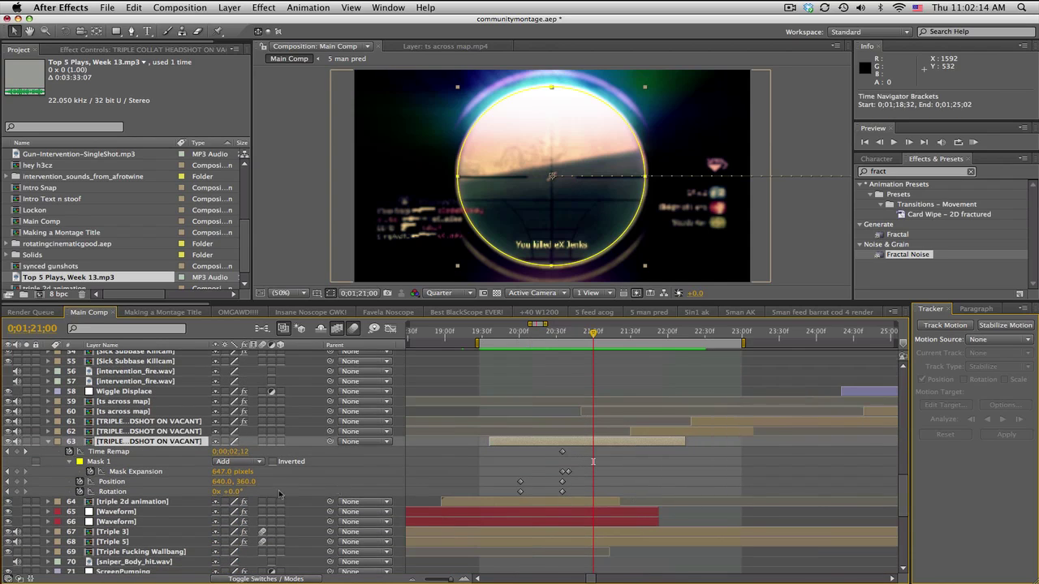
{"action": "left_click", "coordinate": [80, 482]}
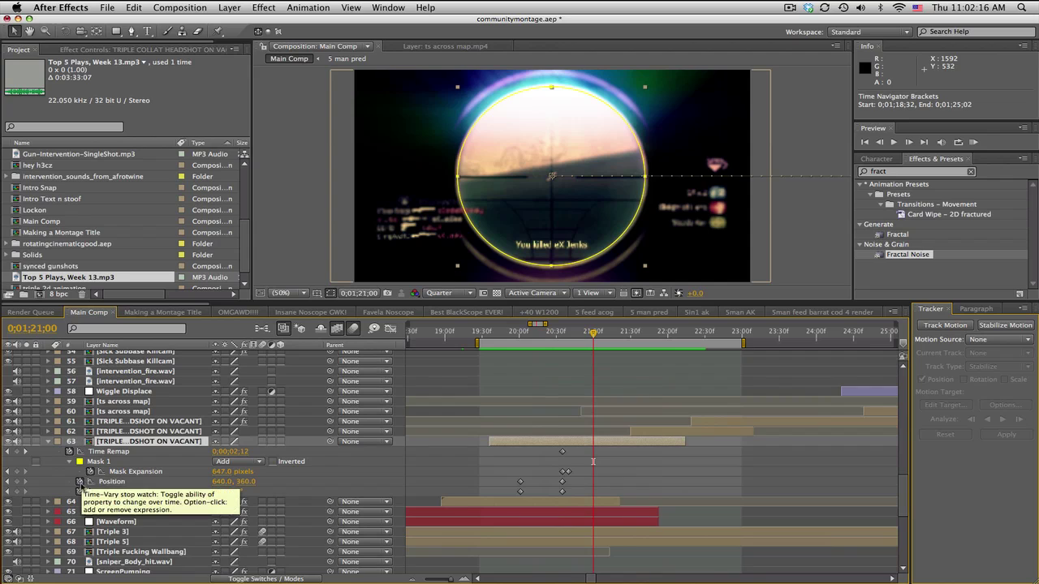
{"action": "left_click", "coordinate": [81, 492]}
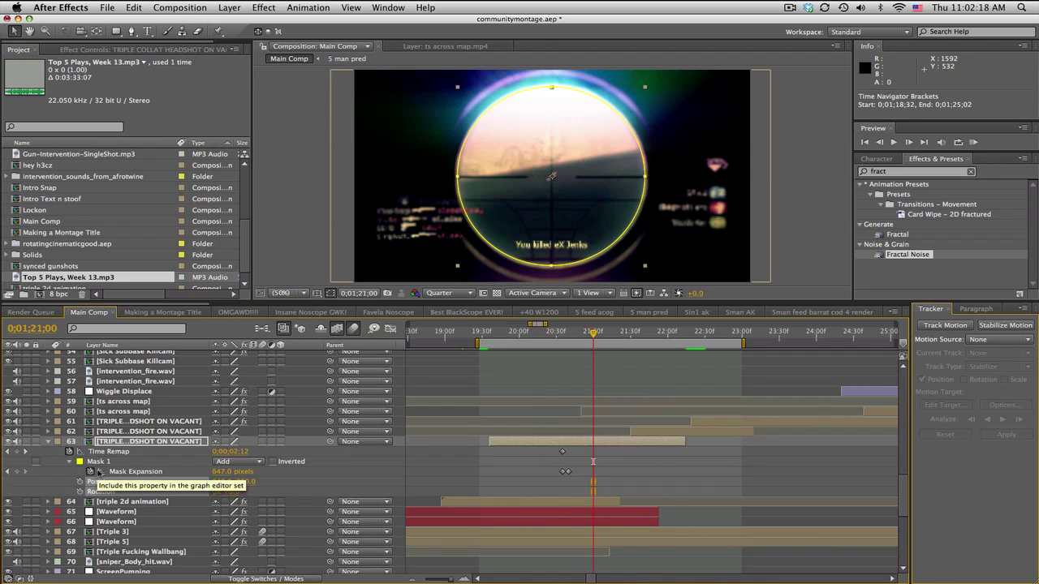
Delete the layer's old circular Mask 1 and scrub to 1;20;35.
{"action": "left_click", "coordinate": [98, 463]}
{"action": "key", "text": "Delete"}
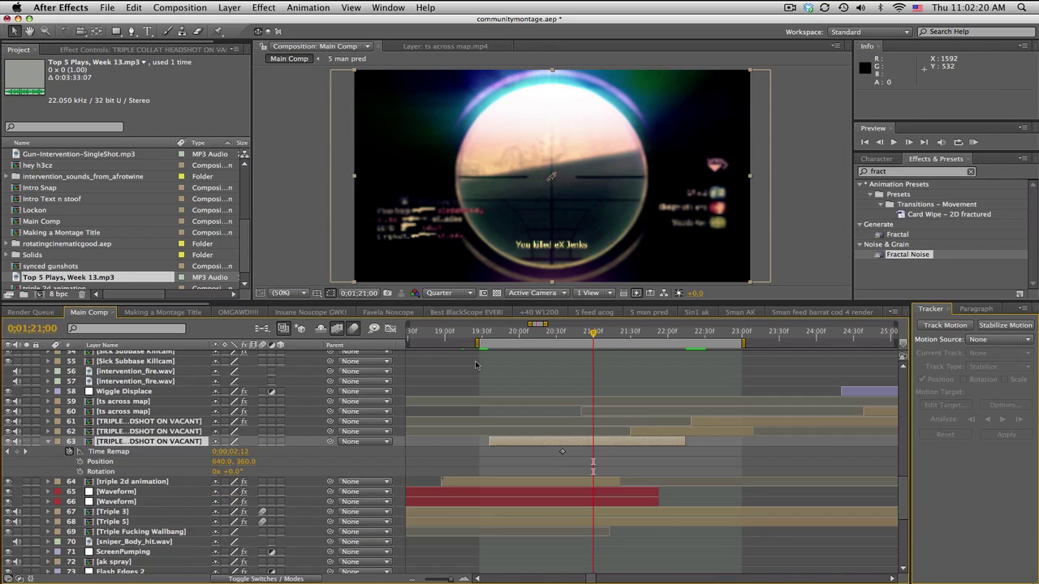
{"action": "left_click", "coordinate": [562, 331]}
{"action": "mouse_move", "coordinate": [561, 331]}
{"action": "left_mouse_down"}
{"action": "mouse_move", "coordinate": [503, 333]}
{"action": "mouse_move", "coordinate": [586, 332]}
{"action": "mouse_move", "coordinate": [471, 335]}
{"action": "mouse_move", "coordinate": [562, 334]}
{"action": "left_mouse_up"}
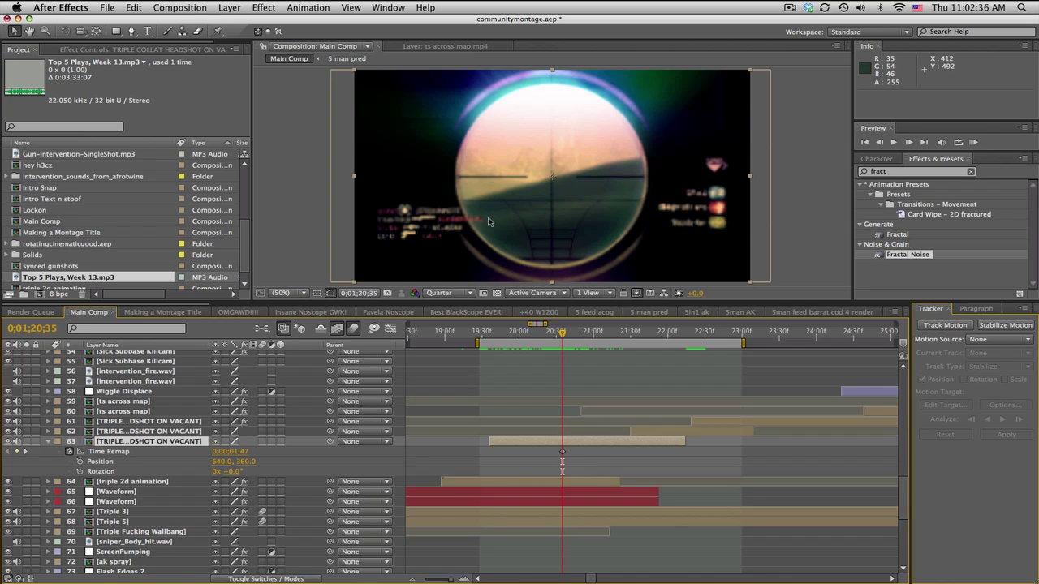
Draw a Shift-constrained circular Mask 1 around the scope image with the Ellipse Tool and reveal its properties.
{"action": "left_click", "coordinate": [28, 443]}
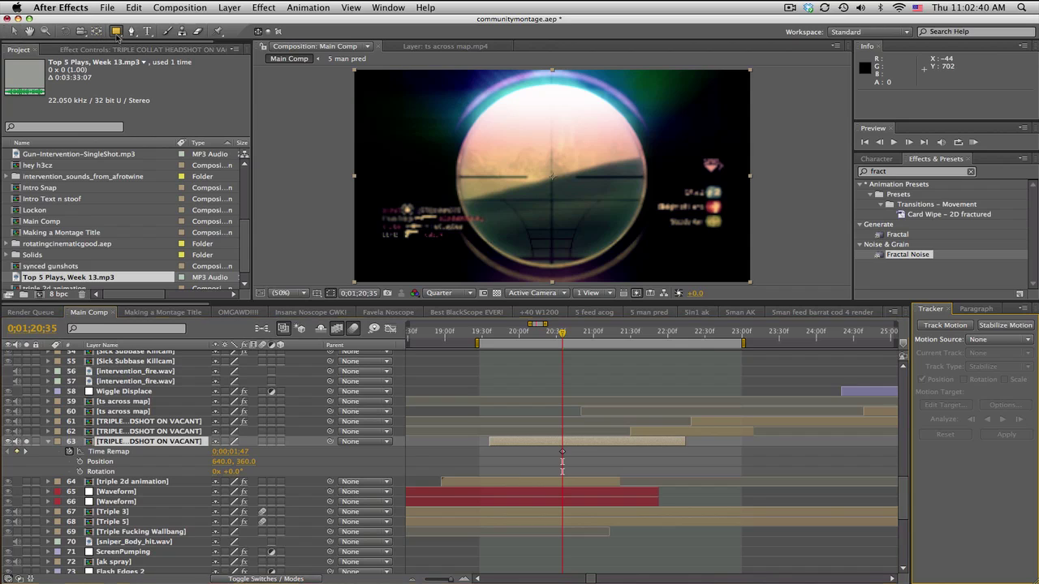
{"action": "left_click_drag", "start_coordinate": [117, 31], "coordinate": [161, 58]}
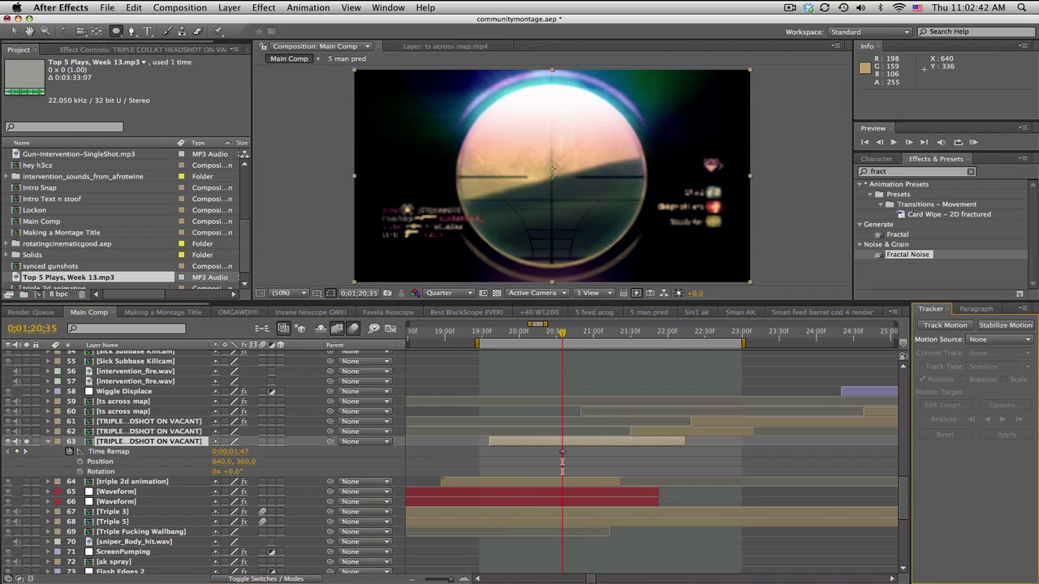
{"action": "mouse_move", "coordinate": [552, 176]}
{"action": "left_mouse_down"}
{"action": "mouse_move", "coordinate": [650, 269]}
{"action": "mouse_move", "coordinate": [601, 221]}
{"action": "mouse_move", "coordinate": [597, 193]}
{"action": "mouse_move", "coordinate": [601, 207]}
{"action": "mouse_move", "coordinate": [656, 239]}
{"action": "mouse_move", "coordinate": [645, 231]}
{"action": "left_mouse_up"}
{"action": "key", "text": "shift"}
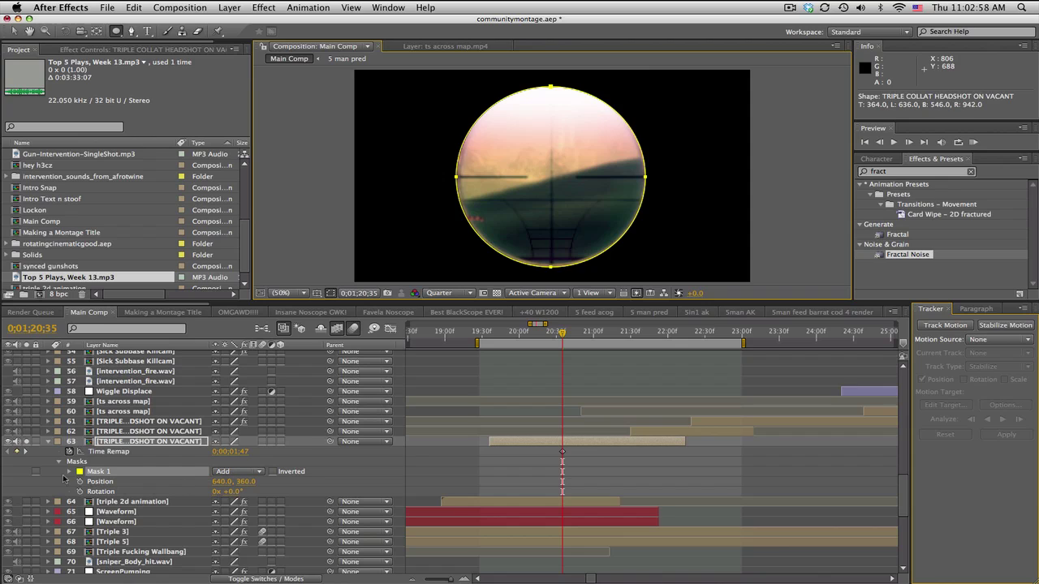
{"action": "key", "text": "m"}
{"action": "key", "text": "m"}
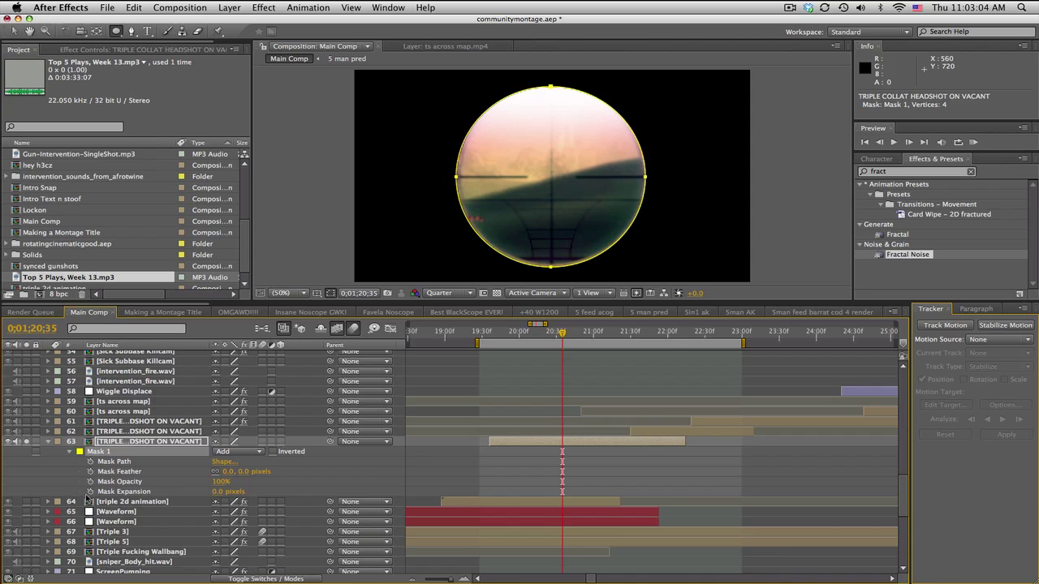
Keyframe Mask Expansion at 20;35, then set it to 676 pixels at 20;41.
{"action": "left_click", "coordinate": [90, 491]}
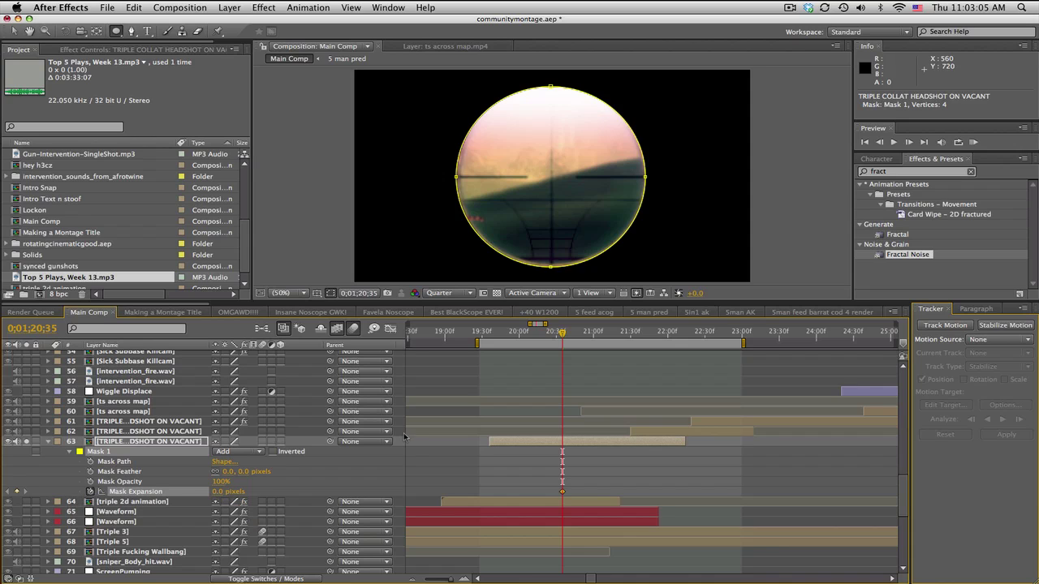
{"action": "left_click", "coordinate": [908, 142]}
{"action": "left_click", "coordinate": [908, 142]}
{"action": "left_click", "coordinate": [908, 142]}
{"action": "left_click", "coordinate": [908, 142]}
{"action": "left_click", "coordinate": [908, 142]}
{"action": "left_click", "coordinate": [908, 142]}
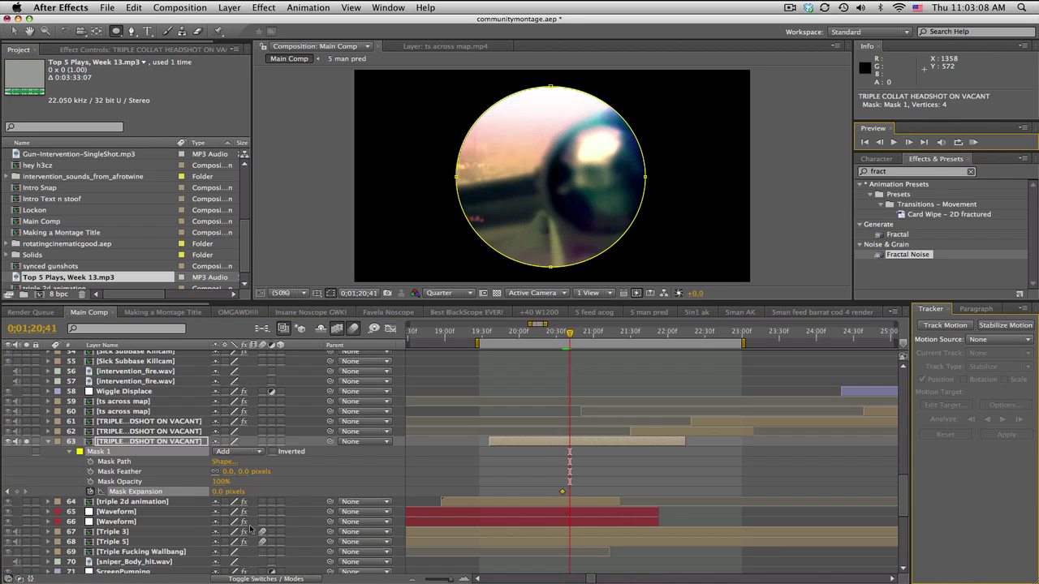
{"action": "left_click_drag", "start_coordinate": [221, 497], "coordinate": [577, 482]}
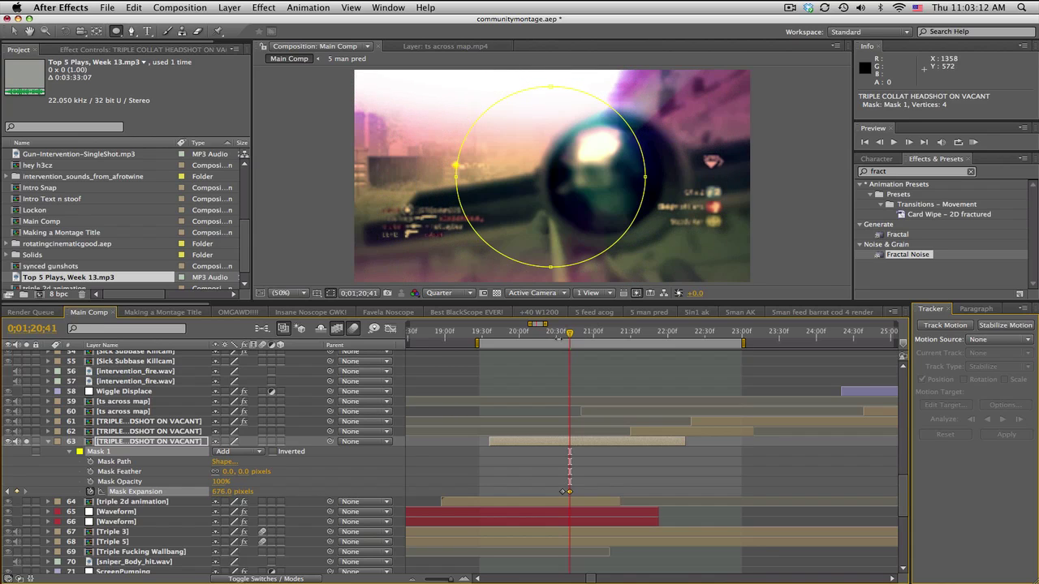
Scrub and zoom the timeline to check the mask opening onto the full shot.
{"action": "mouse_move", "coordinate": [558, 337]}
{"action": "left_mouse_down"}
{"action": "mouse_move", "coordinate": [507, 335]}
{"action": "mouse_move", "coordinate": [570, 338]}
{"action": "left_mouse_up"}
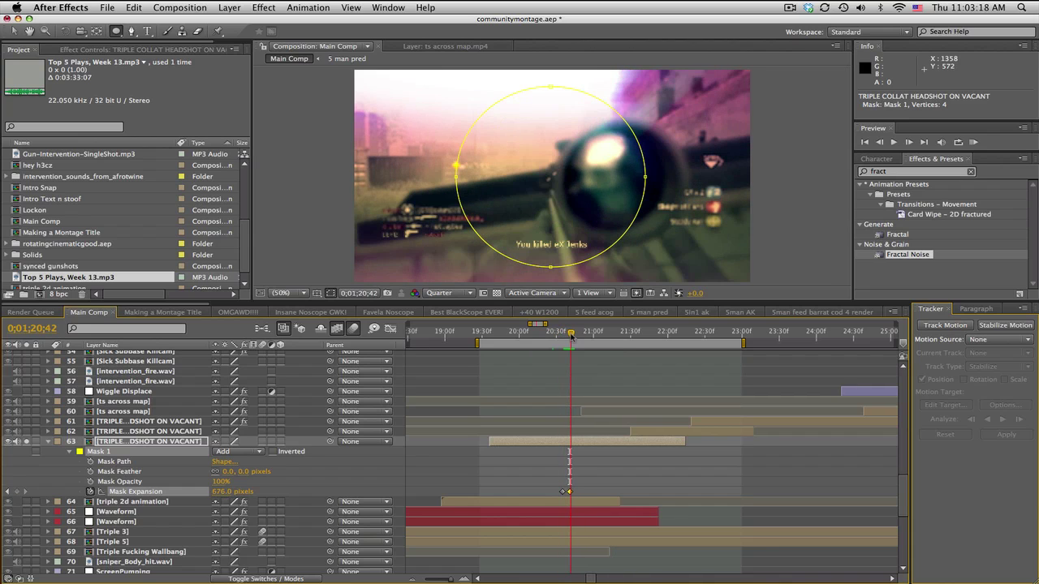
{"action": "mouse_move", "coordinate": [568, 493]}
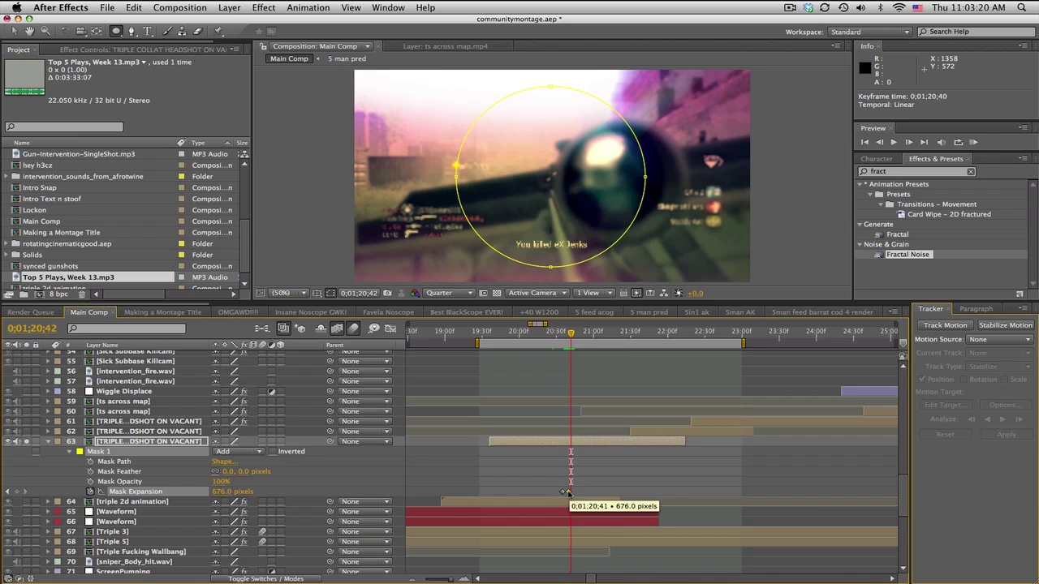
{"action": "key", "text": "equal"}
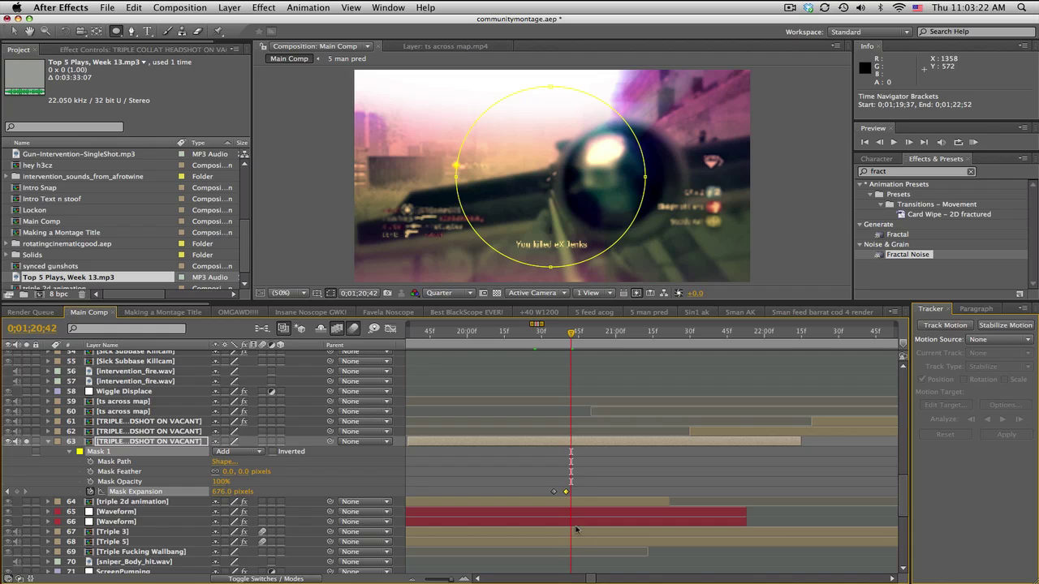
{"action": "left_click_drag", "start_coordinate": [592, 577], "coordinate": [590, 577]}
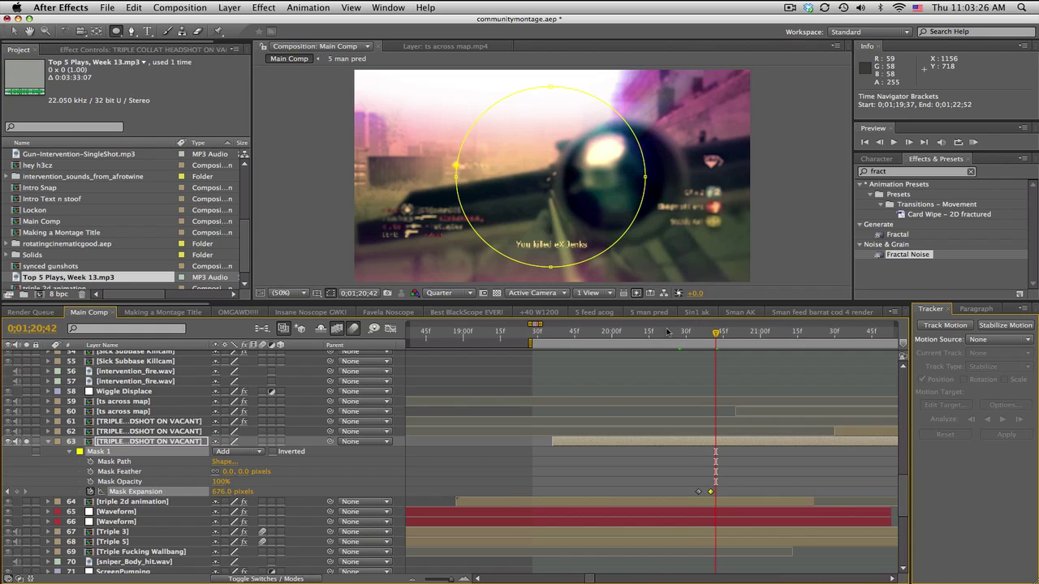
Return to 20;35, reselect the scope layer and show its Position and Rotation properties.
{"action": "left_click_drag", "start_coordinate": [720, 335], "coordinate": [697, 335]}
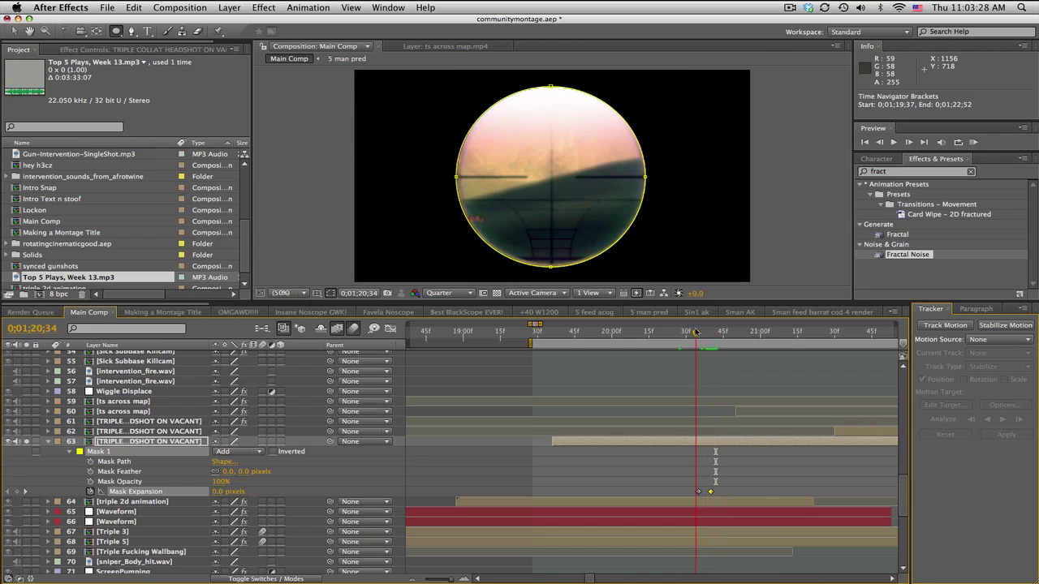
{"action": "left_click", "coordinate": [638, 471]}
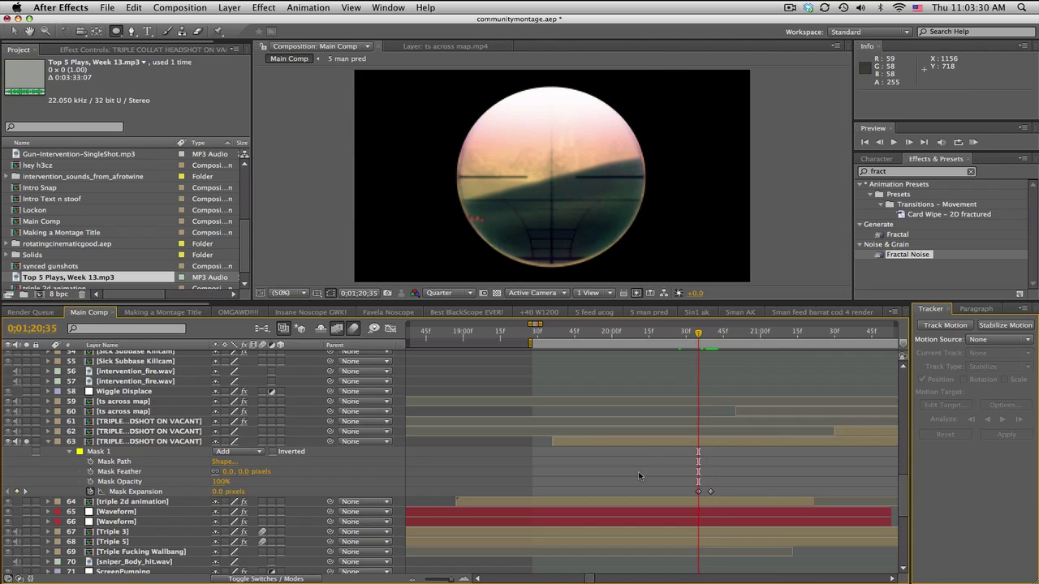
{"action": "left_click", "coordinate": [140, 444]}
{"action": "key", "text": "p"}
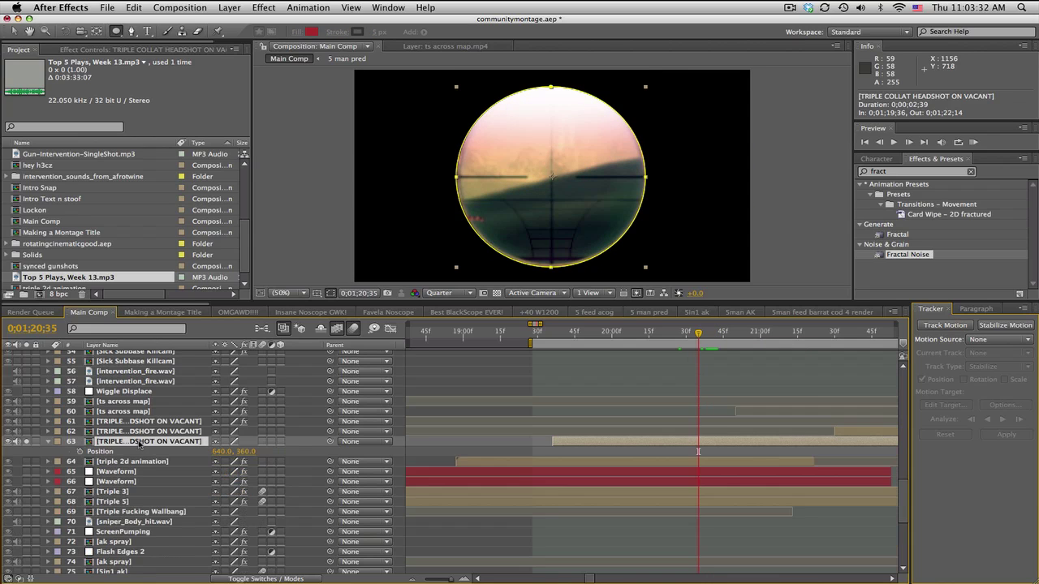
{"action": "key", "text": "shift+r"}
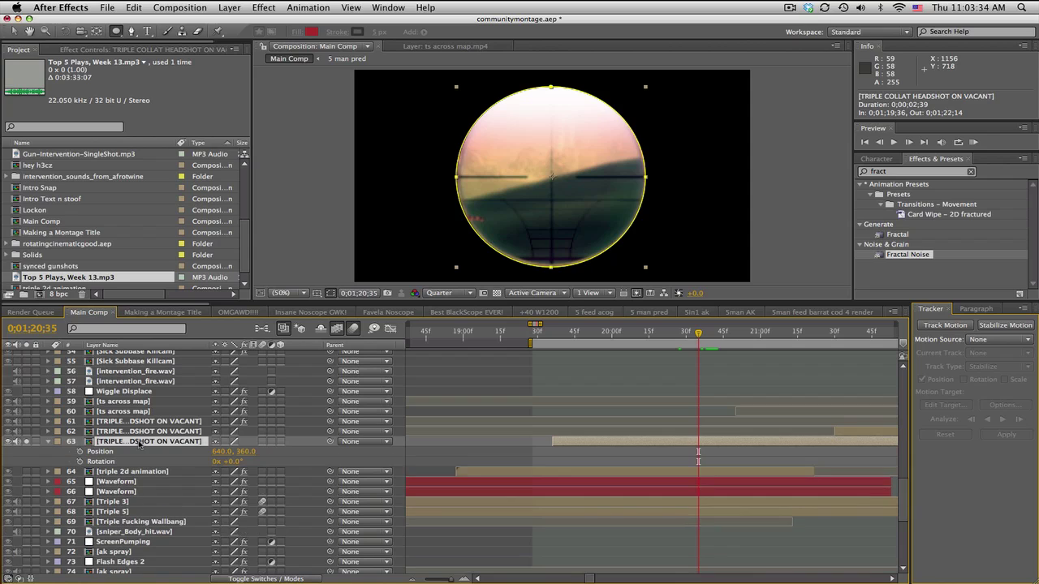
Keyframe Position and Rotation at 20;35, then set Rotation to 2x +0.0° at 19;37.
{"action": "left_click", "coordinate": [79, 451]}
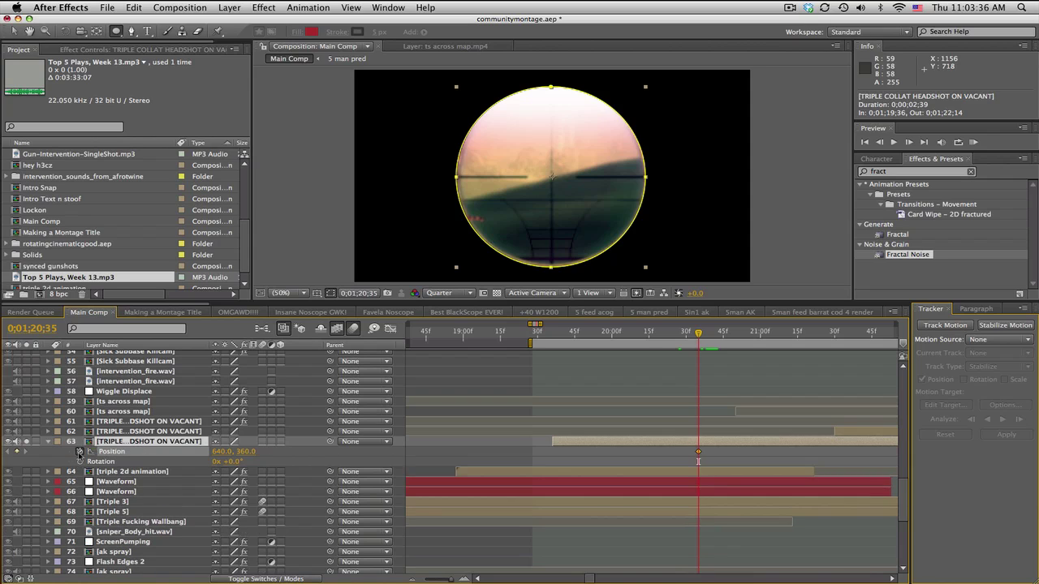
{"action": "left_click", "coordinate": [79, 460]}
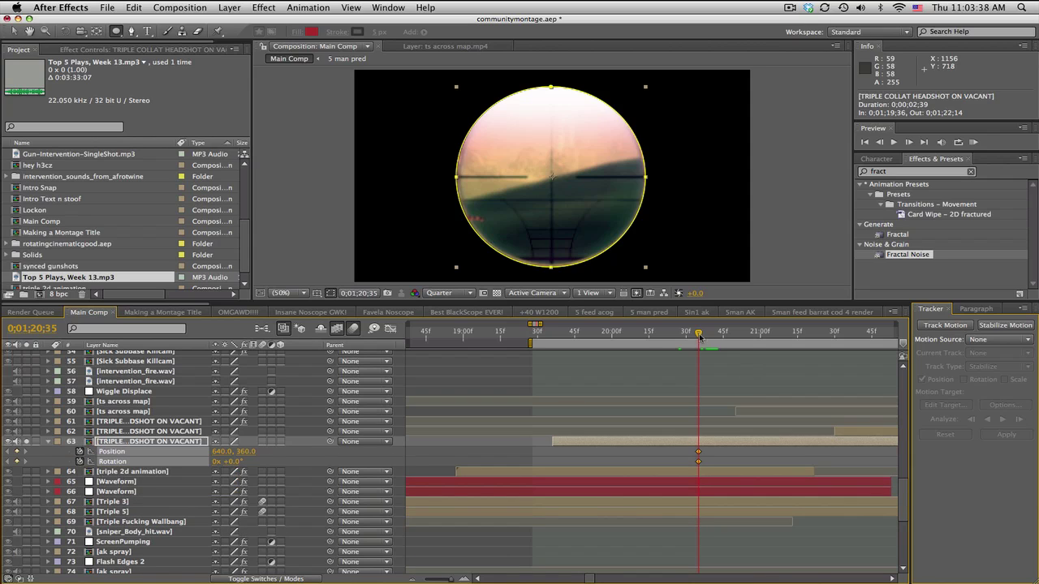
{"action": "left_click_drag", "start_coordinate": [700, 336], "coordinate": [555, 336]}
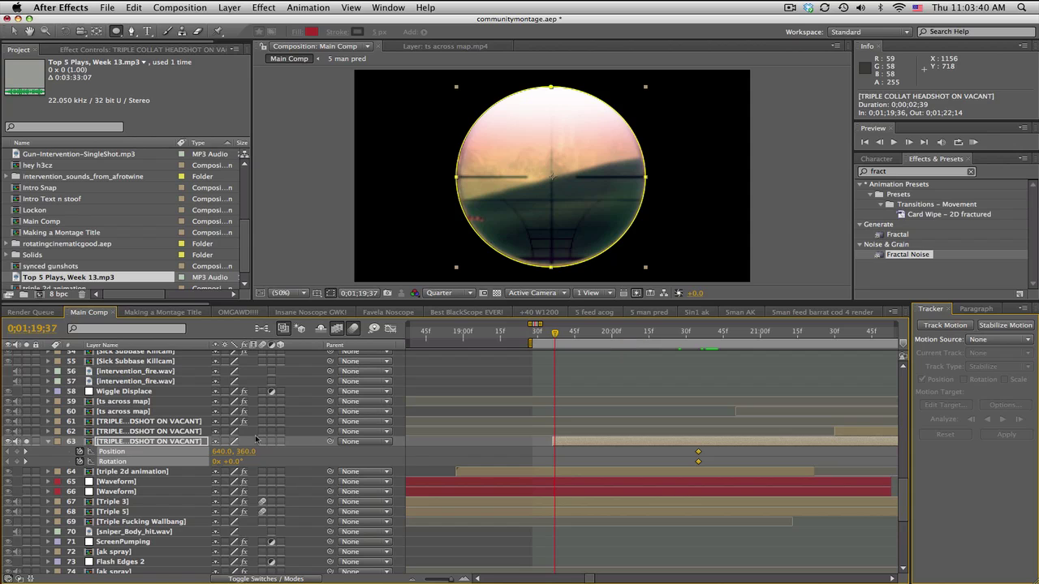
{"action": "left_click_drag", "start_coordinate": [232, 461], "coordinate": [718, 497]}
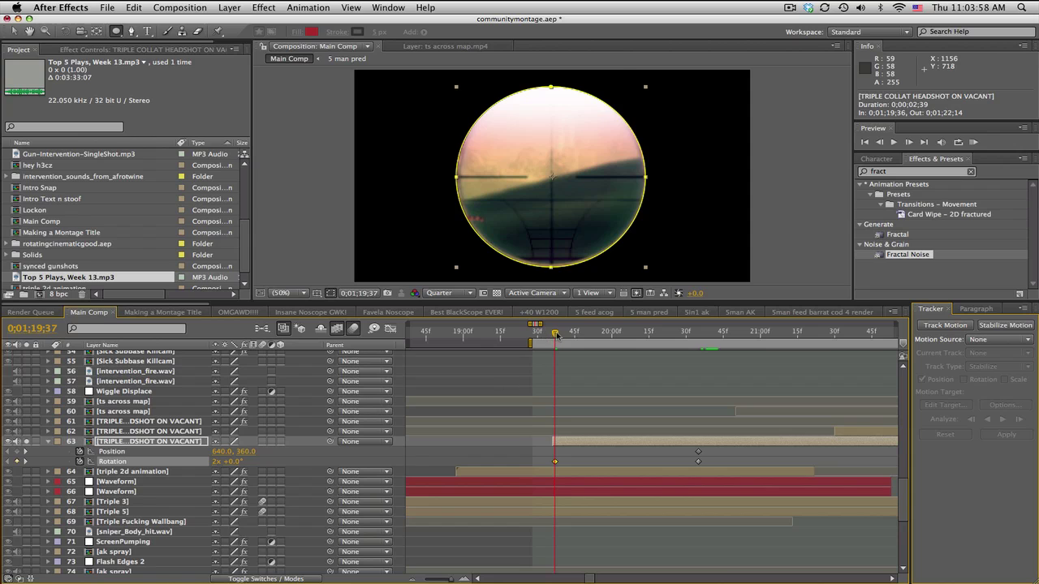
At 19;37 push the scope's Position X beyond the right edge, then scrub to check the roll-in.
{"action": "mouse_move", "coordinate": [556, 334]}
{"action": "left_mouse_down"}
{"action": "mouse_move", "coordinate": [612, 333]}
{"action": "mouse_move", "coordinate": [556, 339]}
{"action": "left_mouse_up"}
{"action": "left_click_drag", "start_coordinate": [217, 452], "coordinate": [819, 471]}
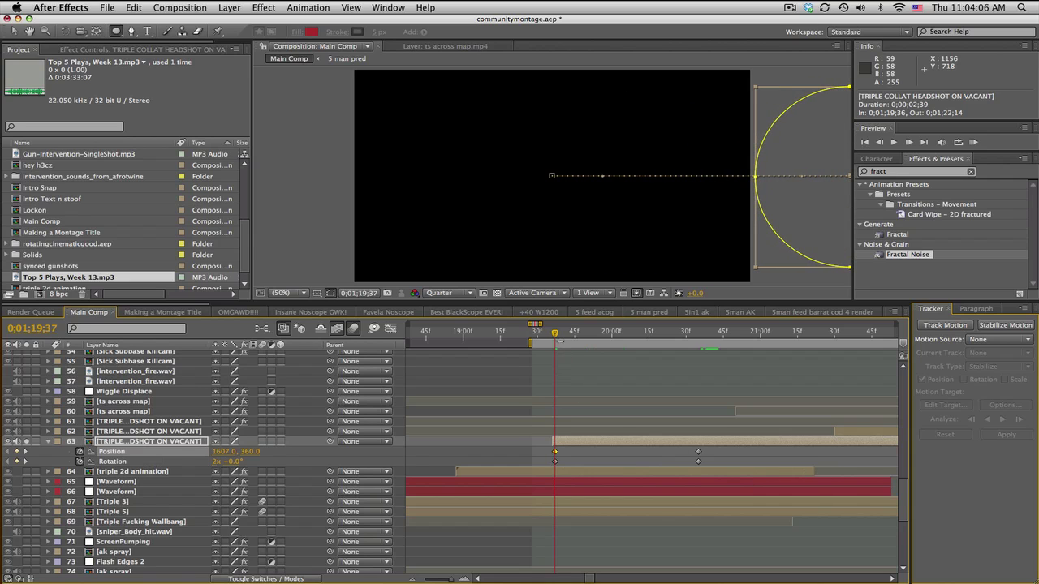
{"action": "left_click_drag", "start_coordinate": [556, 334], "coordinate": [656, 333]}
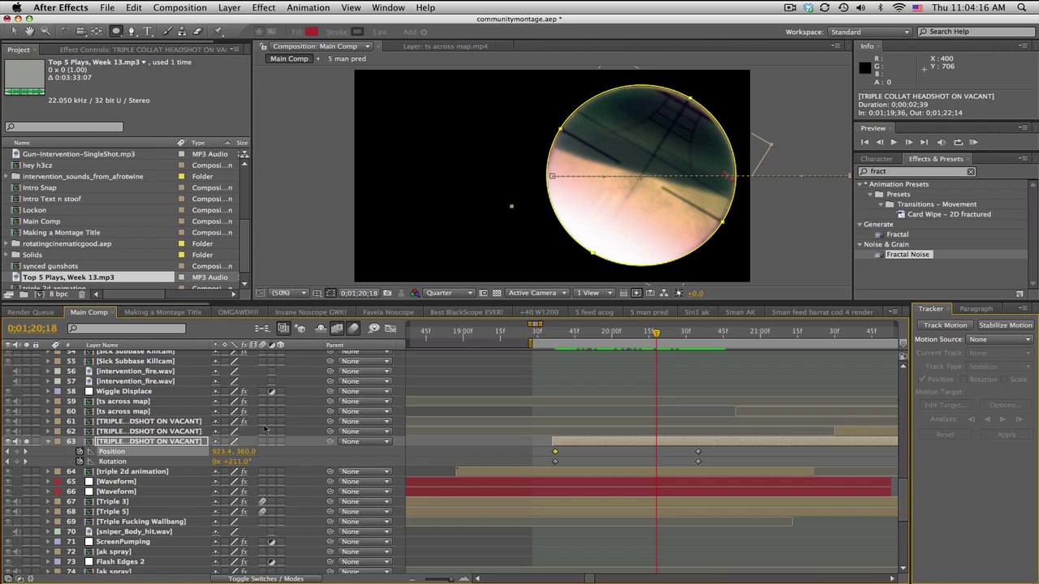
{"action": "left_click", "coordinate": [262, 441]}
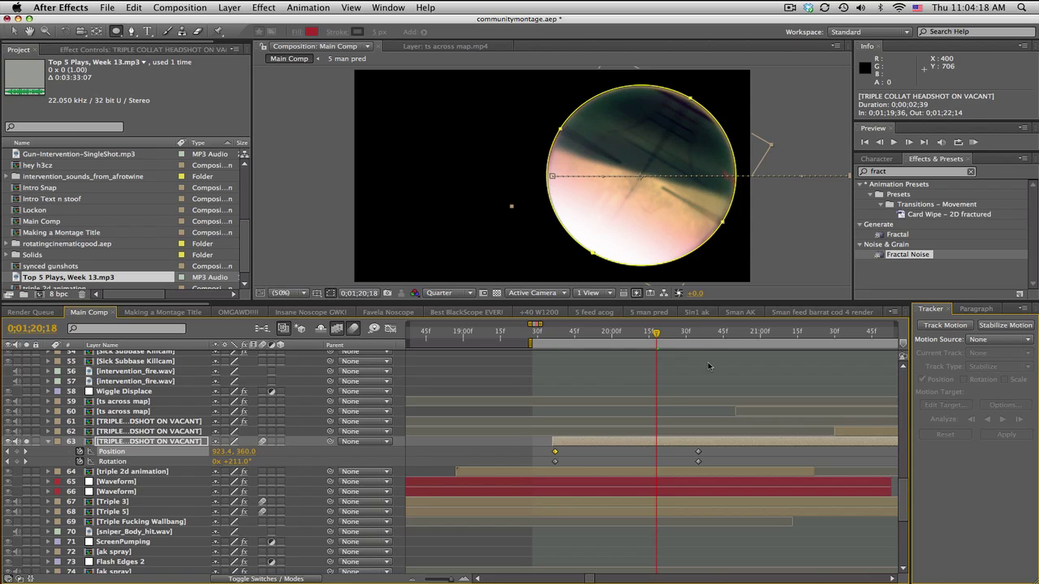
{"action": "left_click_drag", "start_coordinate": [649, 333], "coordinate": [704, 334]}
Zoom the timeline out and RAM Preview the scope transition.
{"action": "key", "text": "space"}
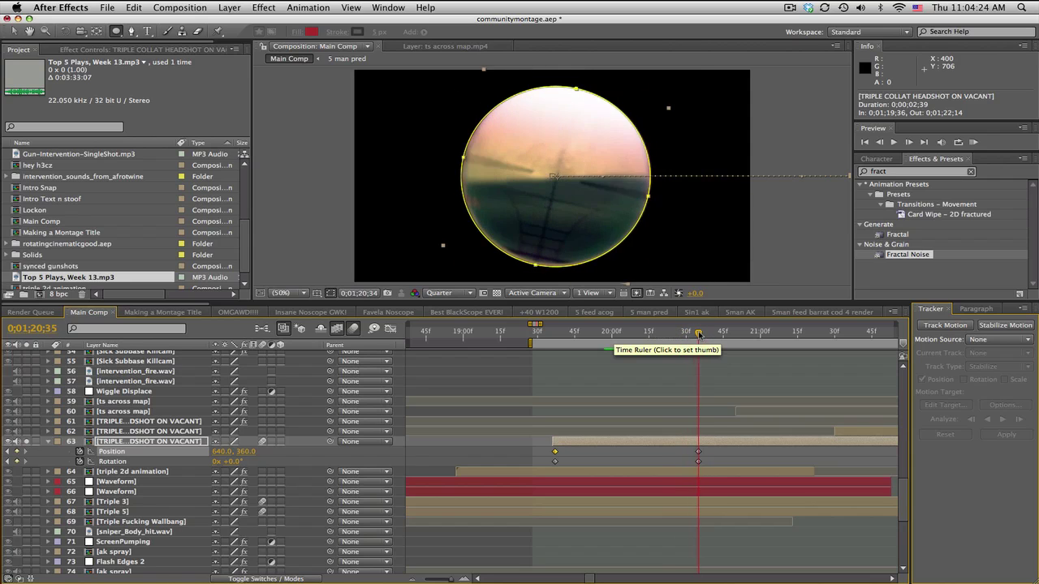
{"action": "key", "text": "minus"}
{"action": "key", "text": "minus"}
{"action": "key", "text": "minus"}
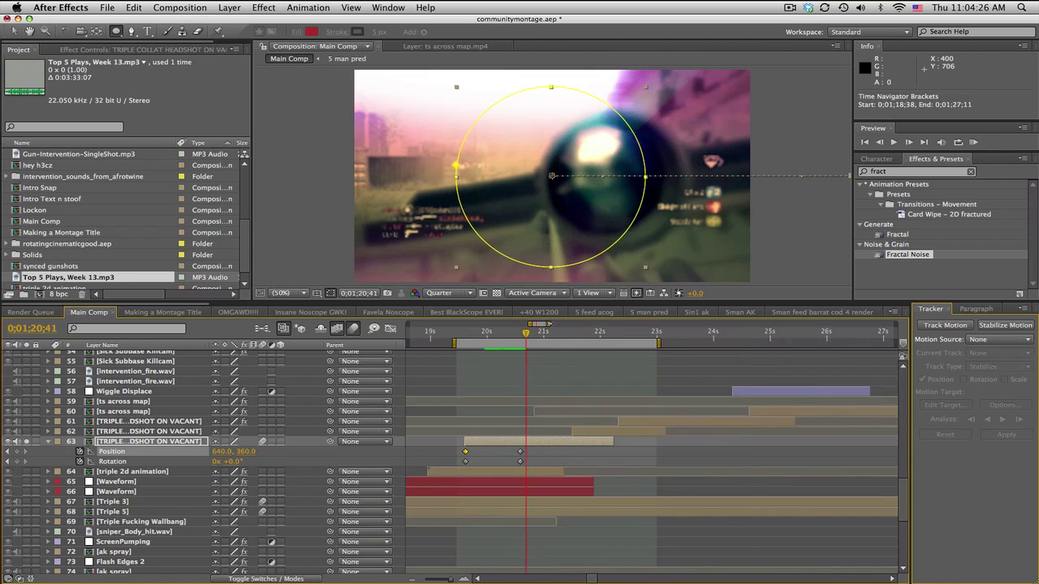
{"action": "left_click", "coordinate": [974, 142]}
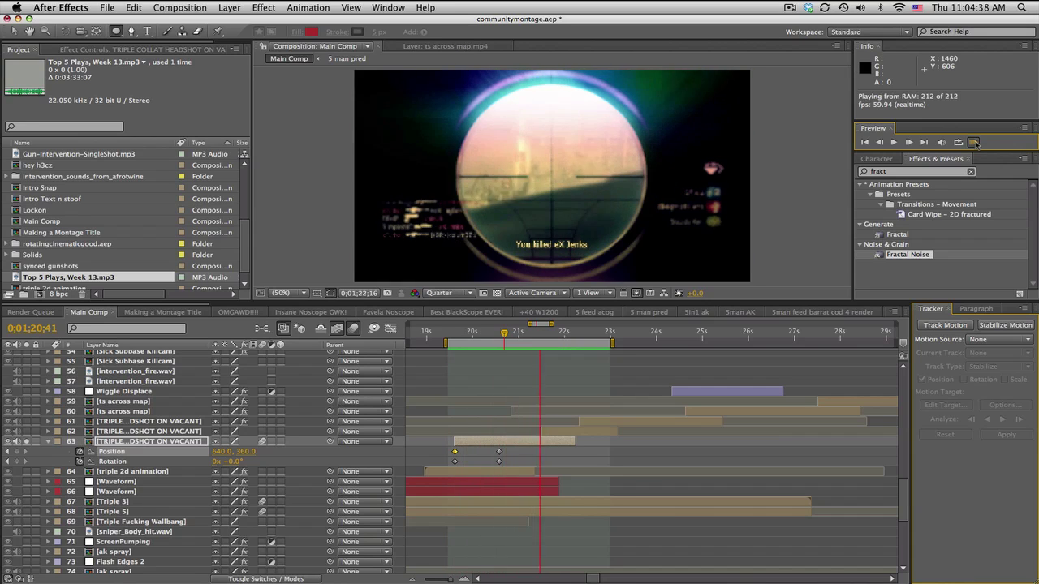
{"action": "left_click", "coordinate": [543, 432]}
Shift the first Position and Rotation keyframes about 11 frames later and preview again.
{"action": "left_click", "coordinate": [456, 453]}
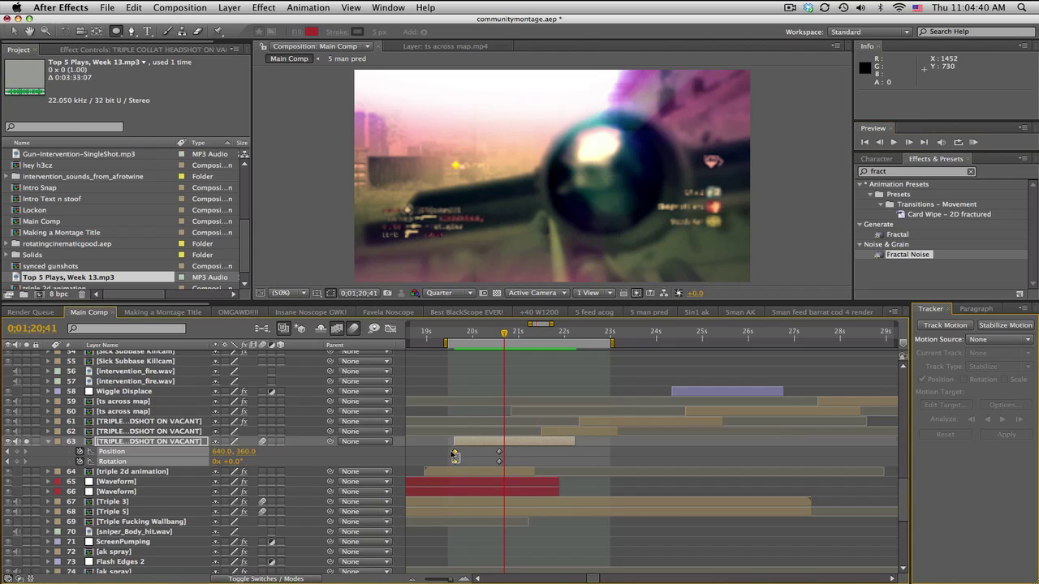
{"action": "left_click_drag", "start_coordinate": [462, 453], "coordinate": [471, 452]}
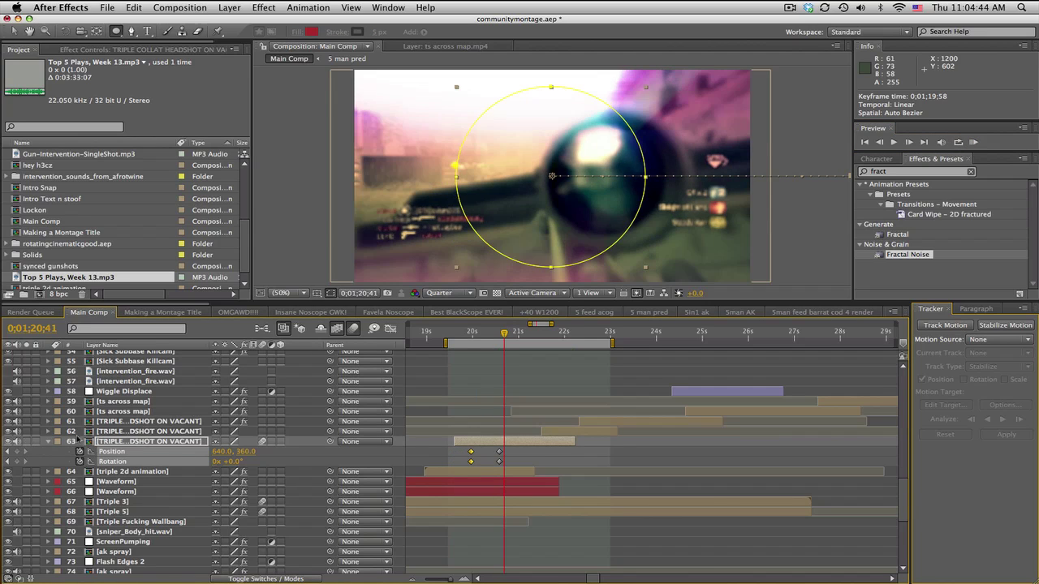
{"action": "left_click", "coordinate": [972, 143]}
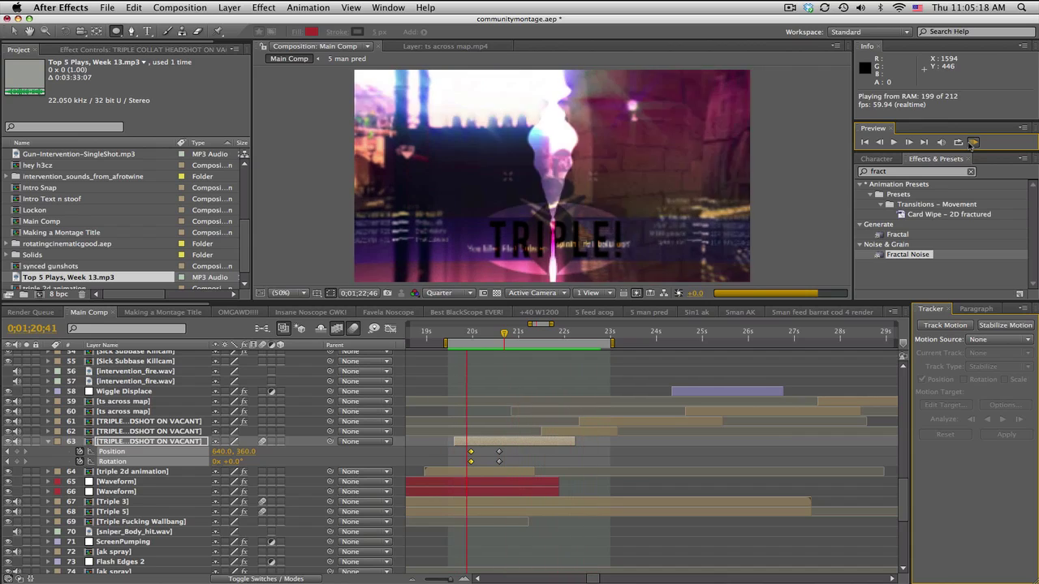
{"action": "key", "text": "space"}
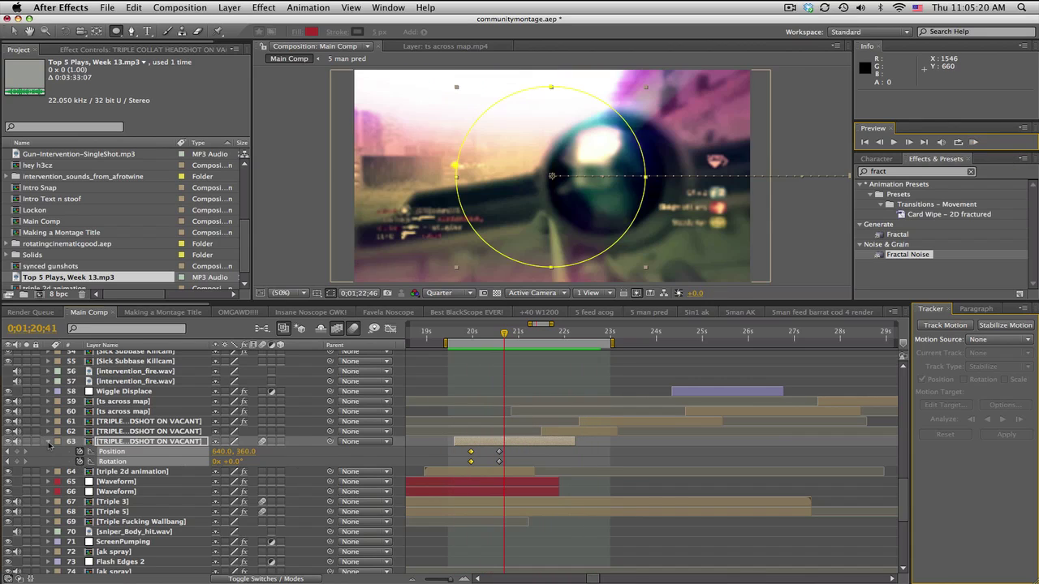
{"action": "left_click", "coordinate": [49, 443]}
{"action": "key", "text": "minus"}
{"action": "key", "text": "minus"}
{"action": "key", "text": "minus"}
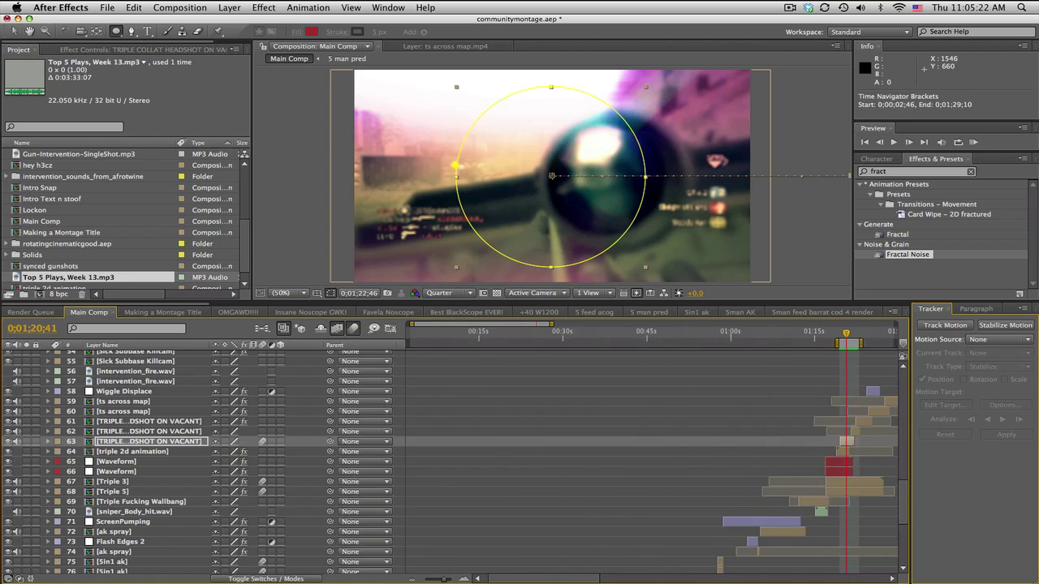
{"action": "key", "text": "minus"}
{"action": "left_click_drag", "start_coordinate": [749, 324], "coordinate": [925, 350]}
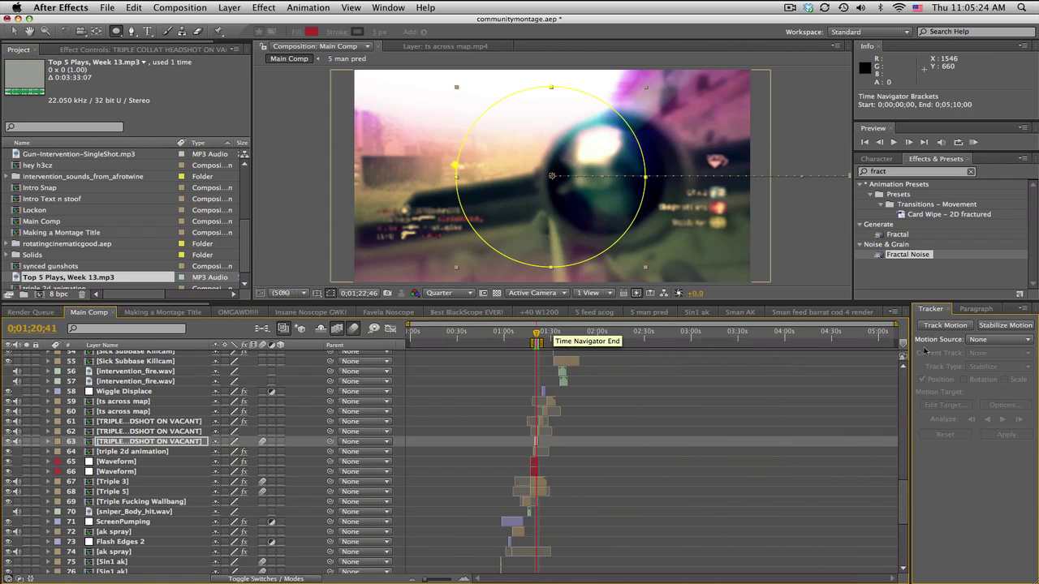
{"action": "scroll", "coordinate": [903, 508], "scroll_direction": "up", "scroll_amount": 15}
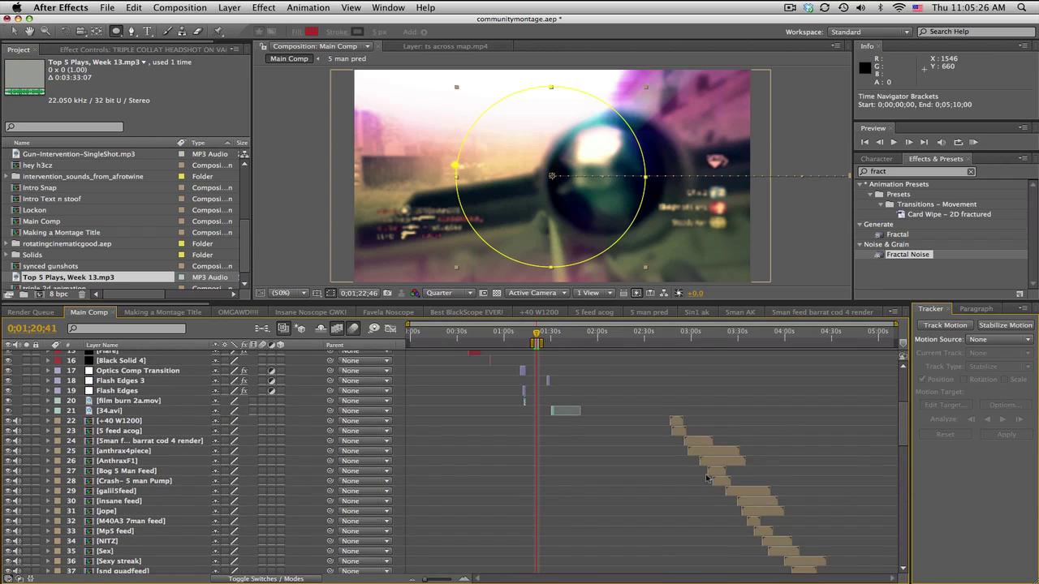
{"action": "left_click_drag", "start_coordinate": [901, 423], "coordinate": [907, 381]}
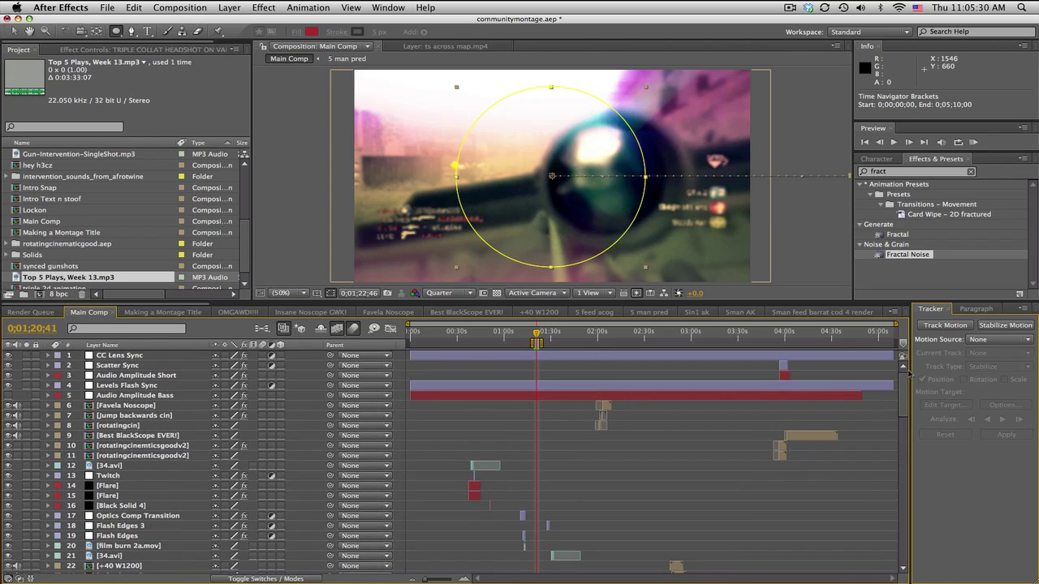
{"action": "key", "text": "super+a"}
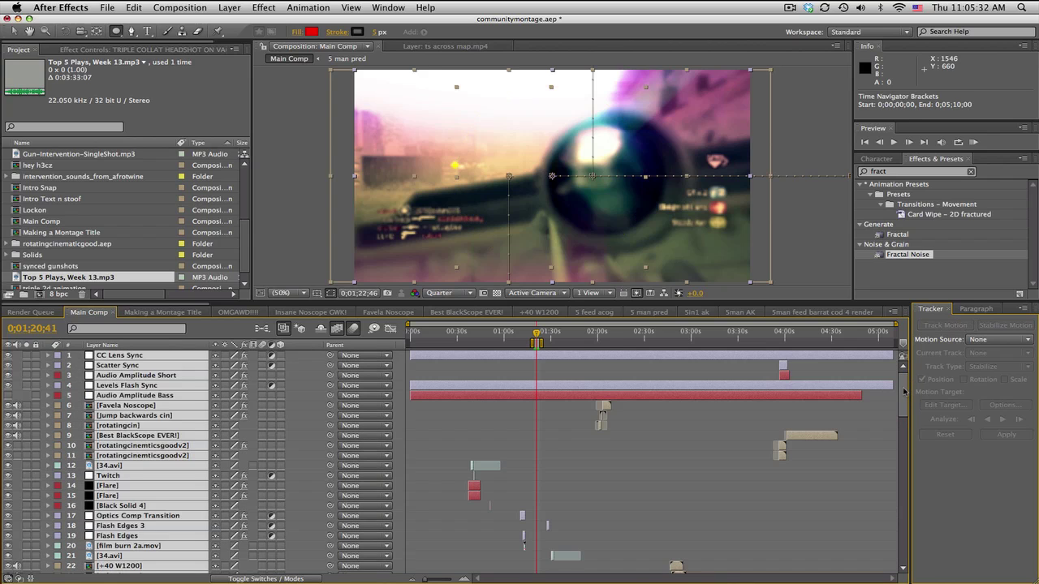
{"action": "key", "text": "e"}
{"action": "key", "text": "e"}
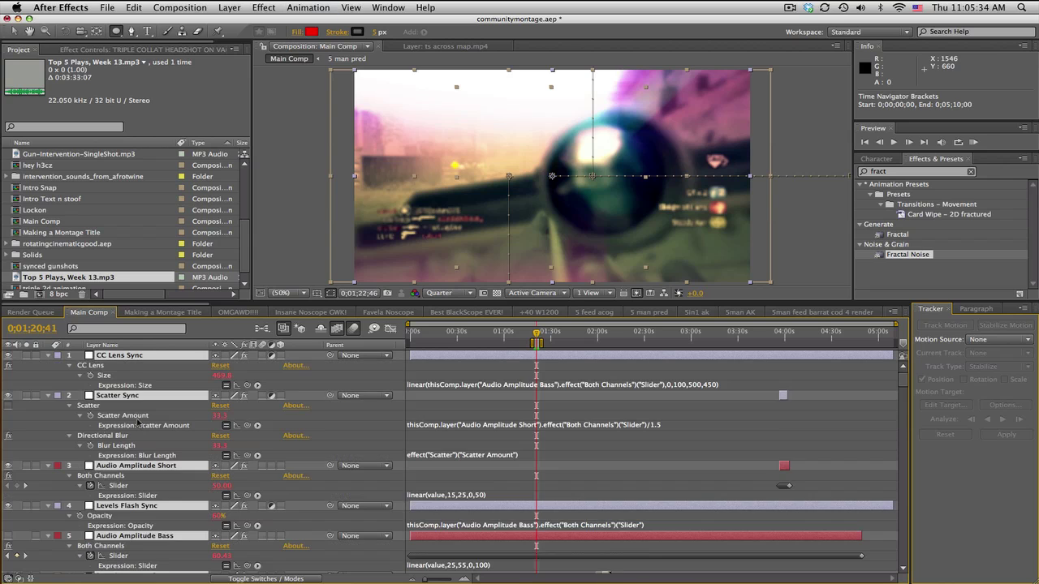
{"action": "left_click_drag", "start_coordinate": [898, 380], "coordinate": [887, 560]}
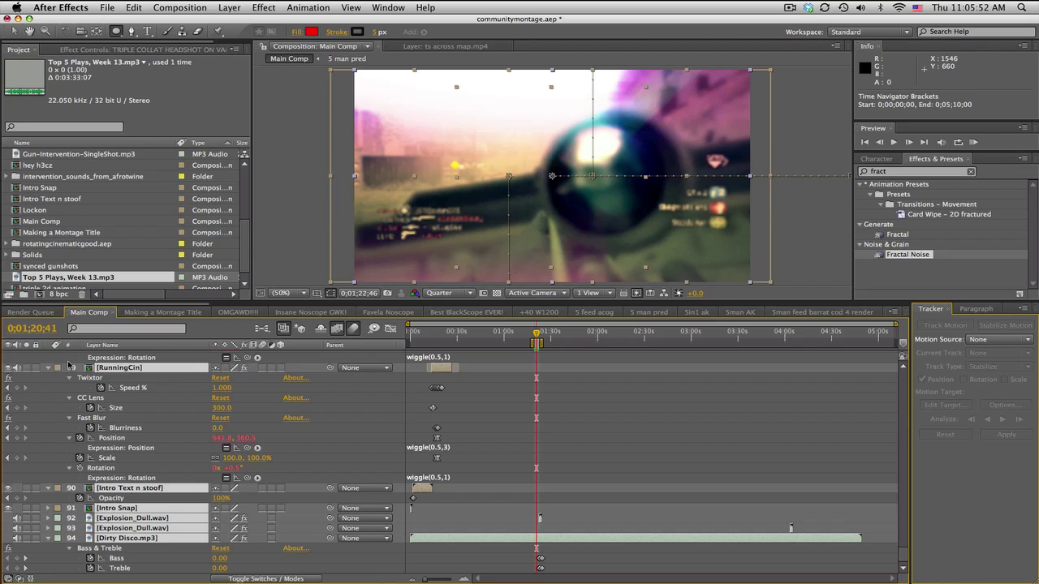
{"action": "left_click", "coordinate": [47, 367]}
{"action": "left_click", "coordinate": [588, 448]}
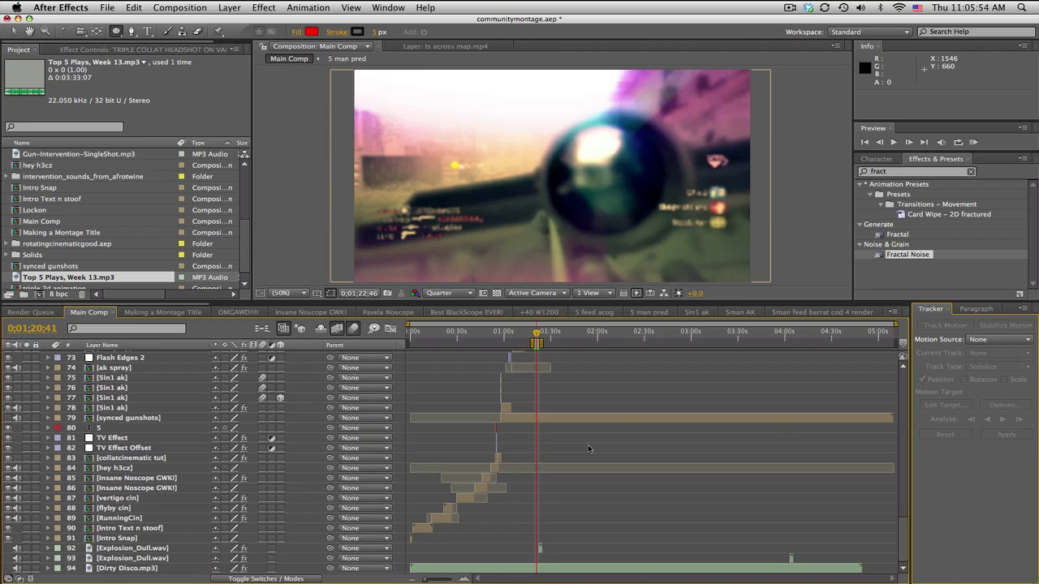